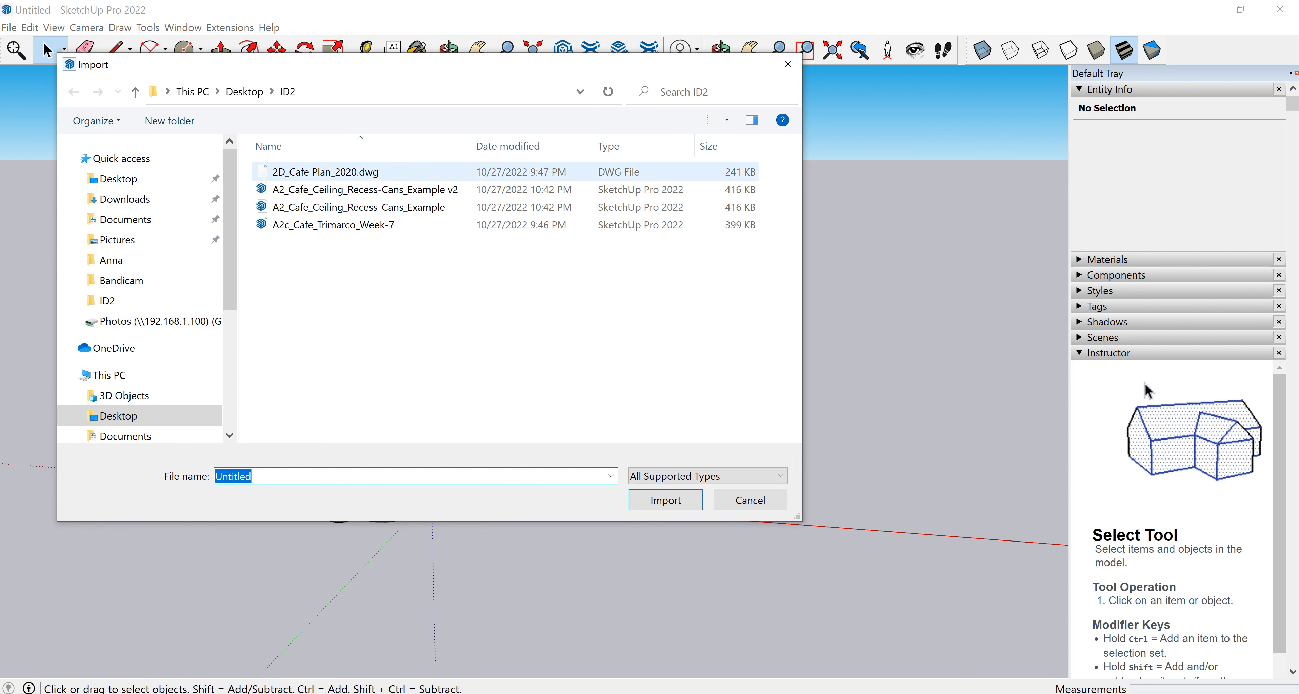
Import the DWG file 2D_Cafe Plan_2020.dwg into the model.
click(325, 172)
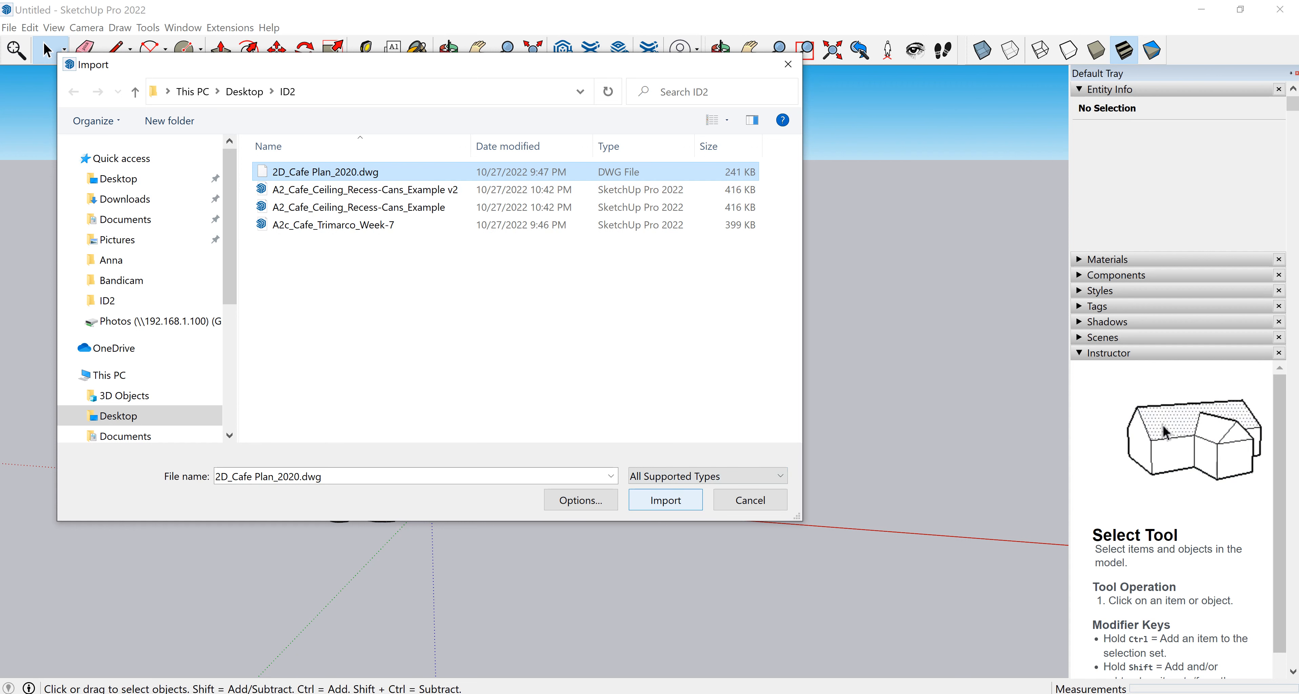
key(Return)
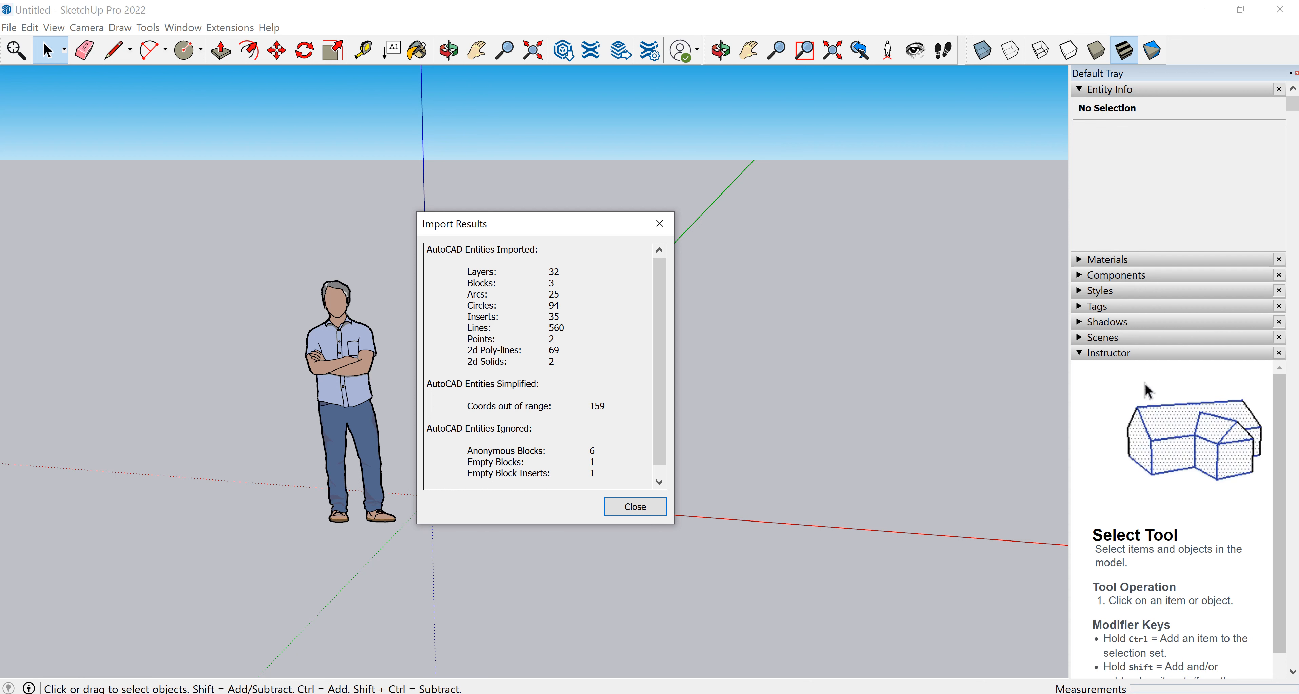
key(Return)
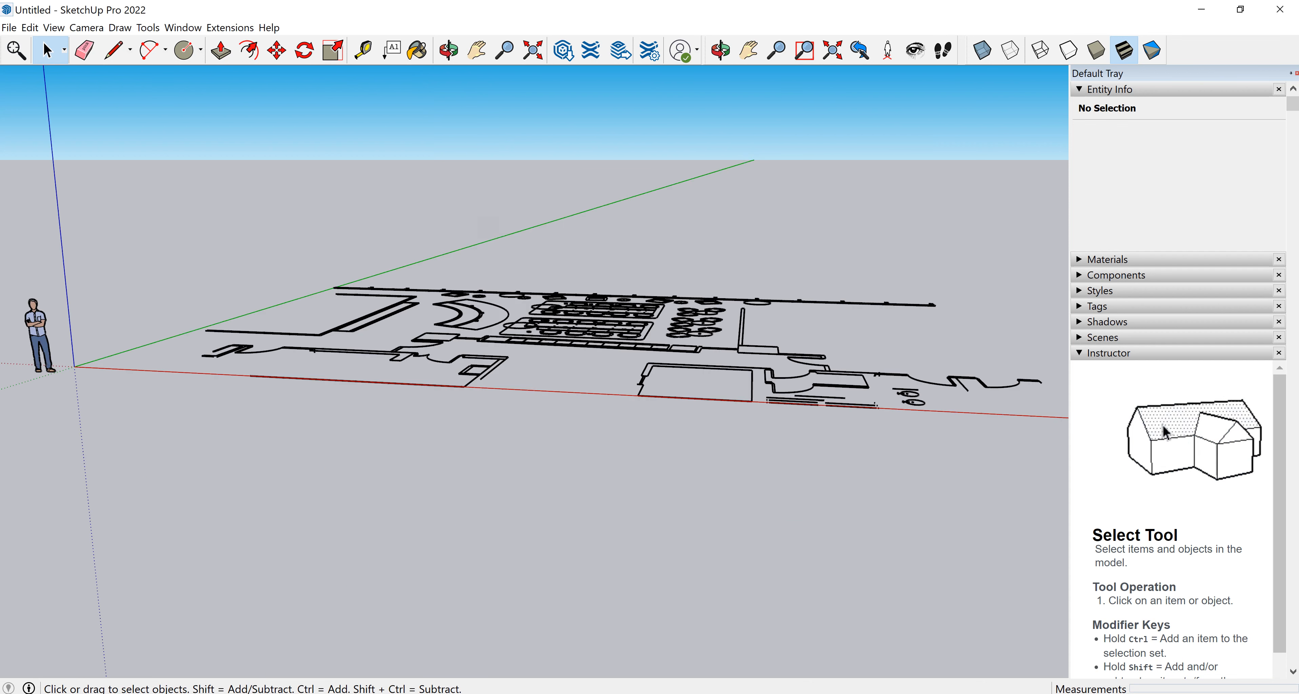
Draw a rectangle about 10' 5" by 4" over the wall segment along the lower edge of the plan.
middle_drag(630, 338, 650, 425)
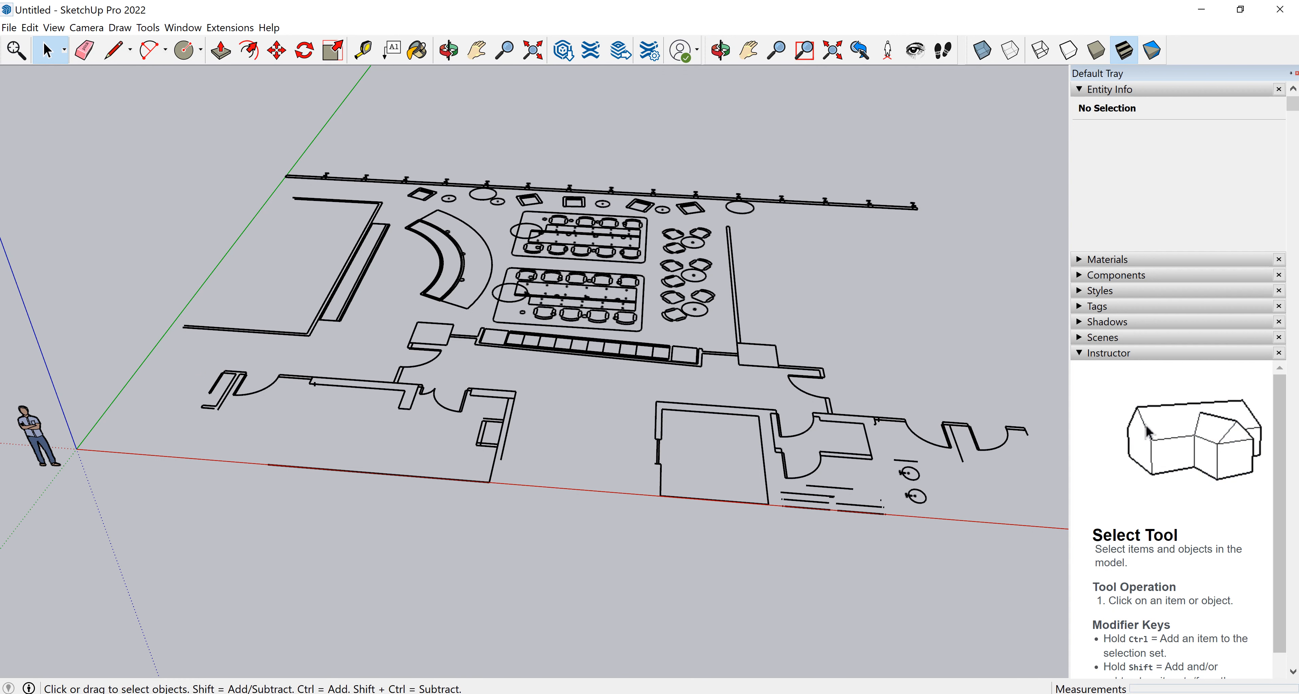
middle_drag(706, 373, 434, 411)
middle_drag(641, 375, 414, 383)
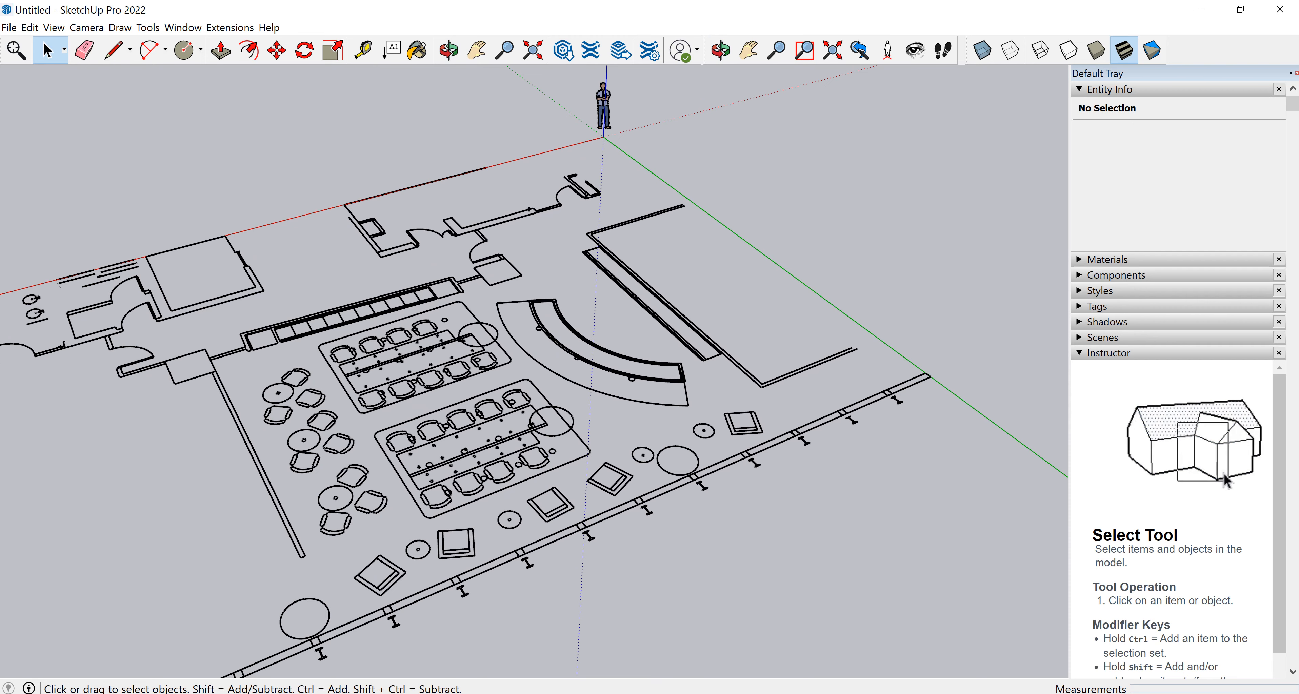
middle_drag(534, 353, 482, 368)
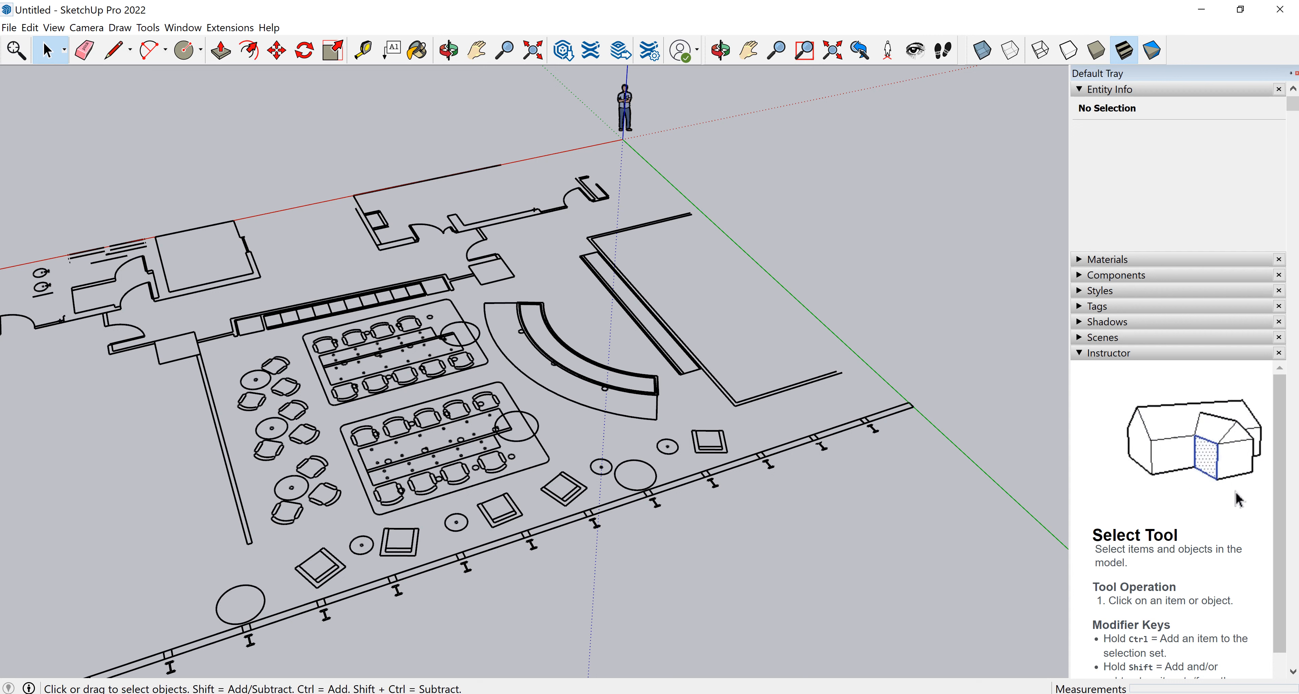
scroll(757, 263, up, 1)
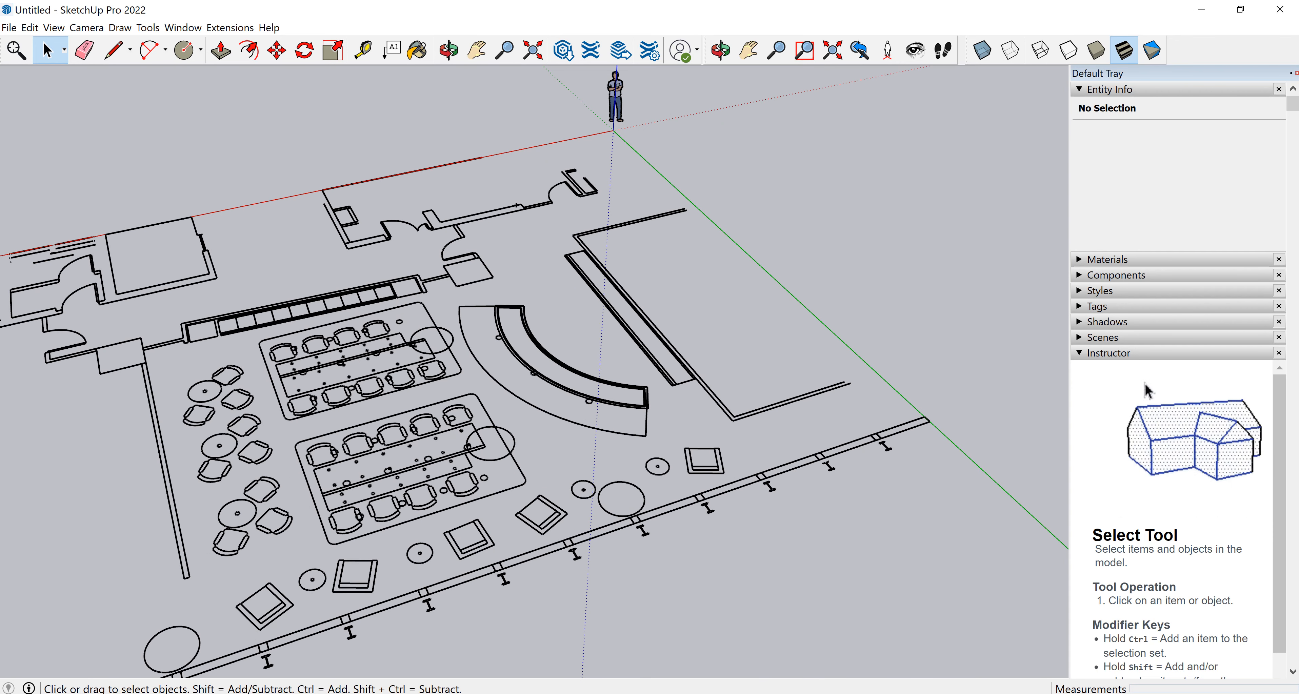
middle_drag(756, 454, 554, 490)
scroll(554, 489, up, 1)
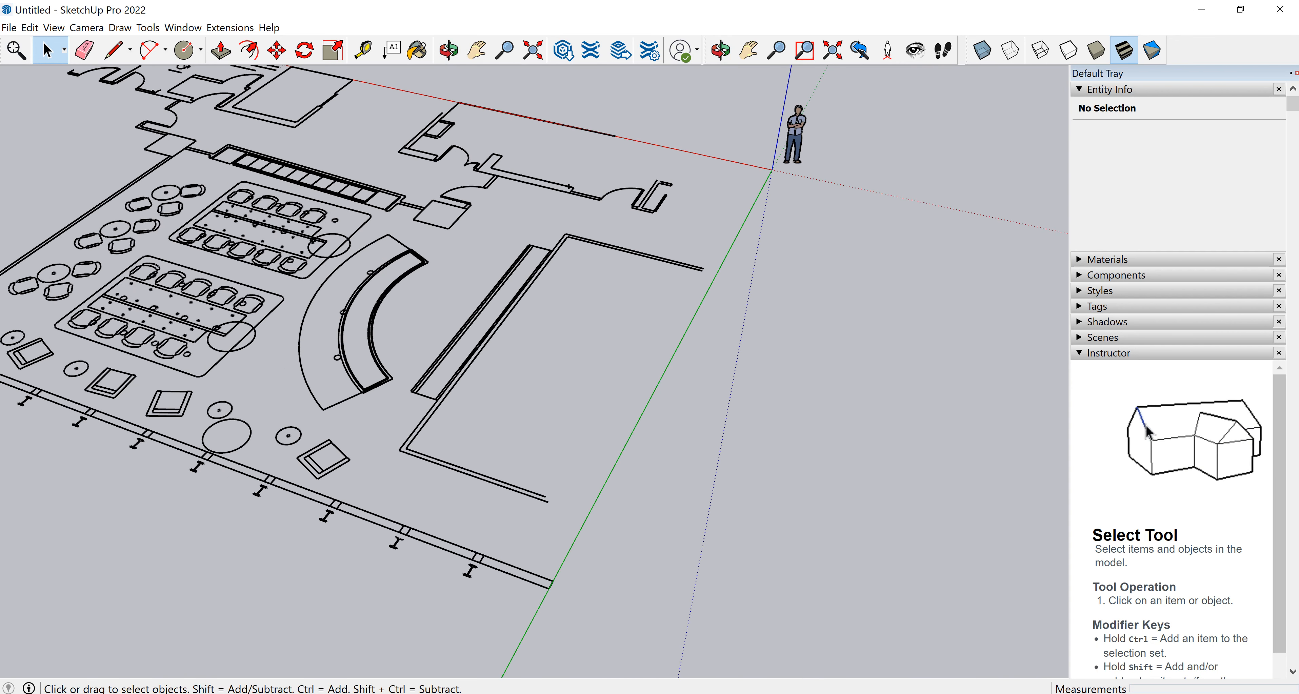
scroll(552, 484, up, 2)
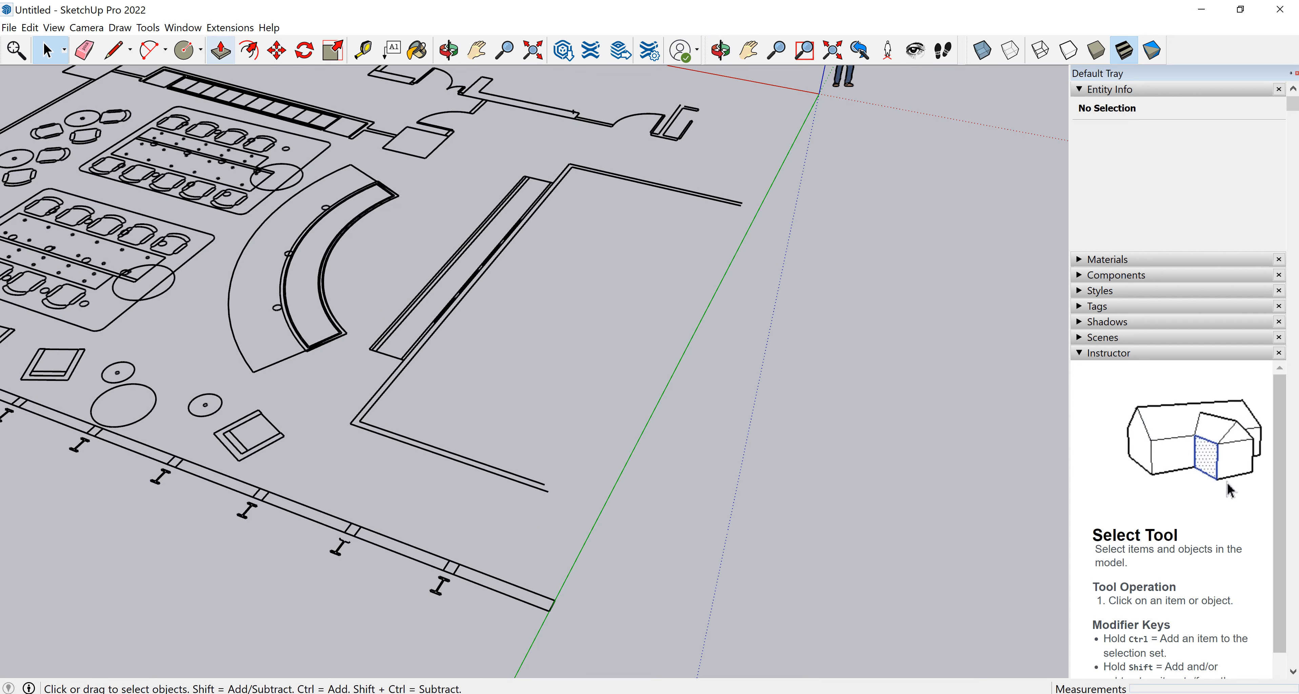
click(201, 50)
click(216, 75)
scroll(391, 472, up, 3)
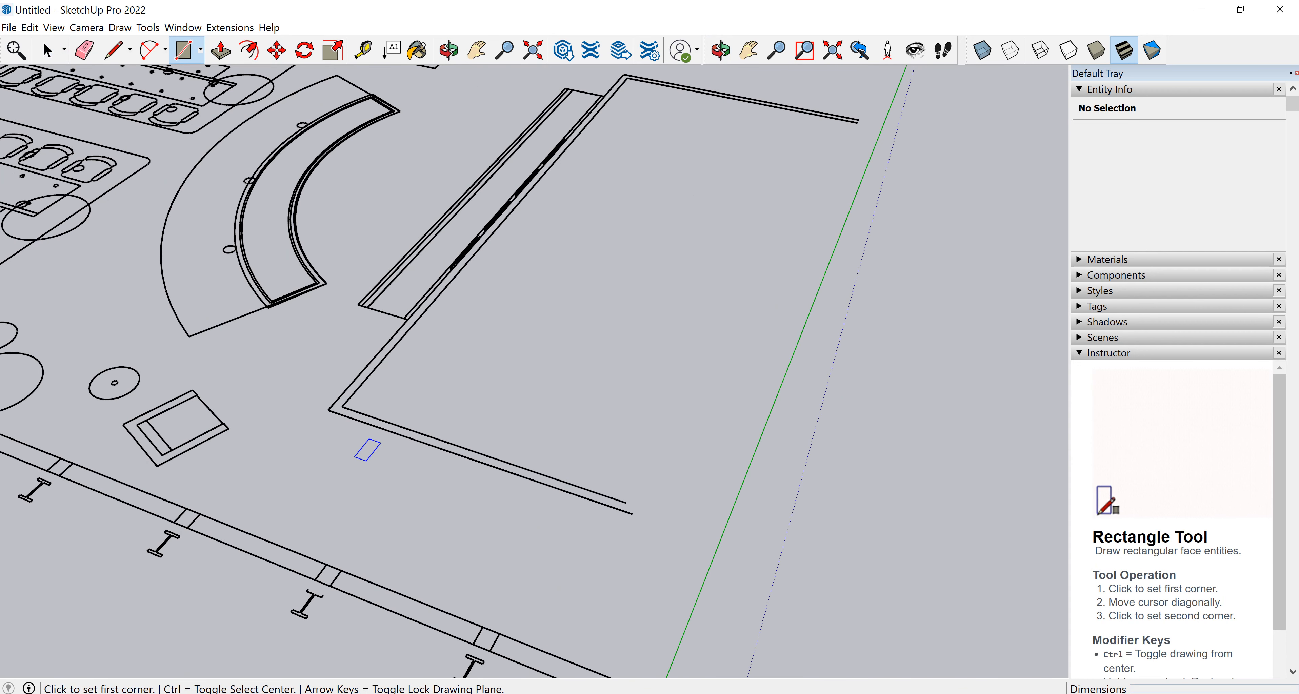
click(302, 427)
scroll(648, 521, up, 2)
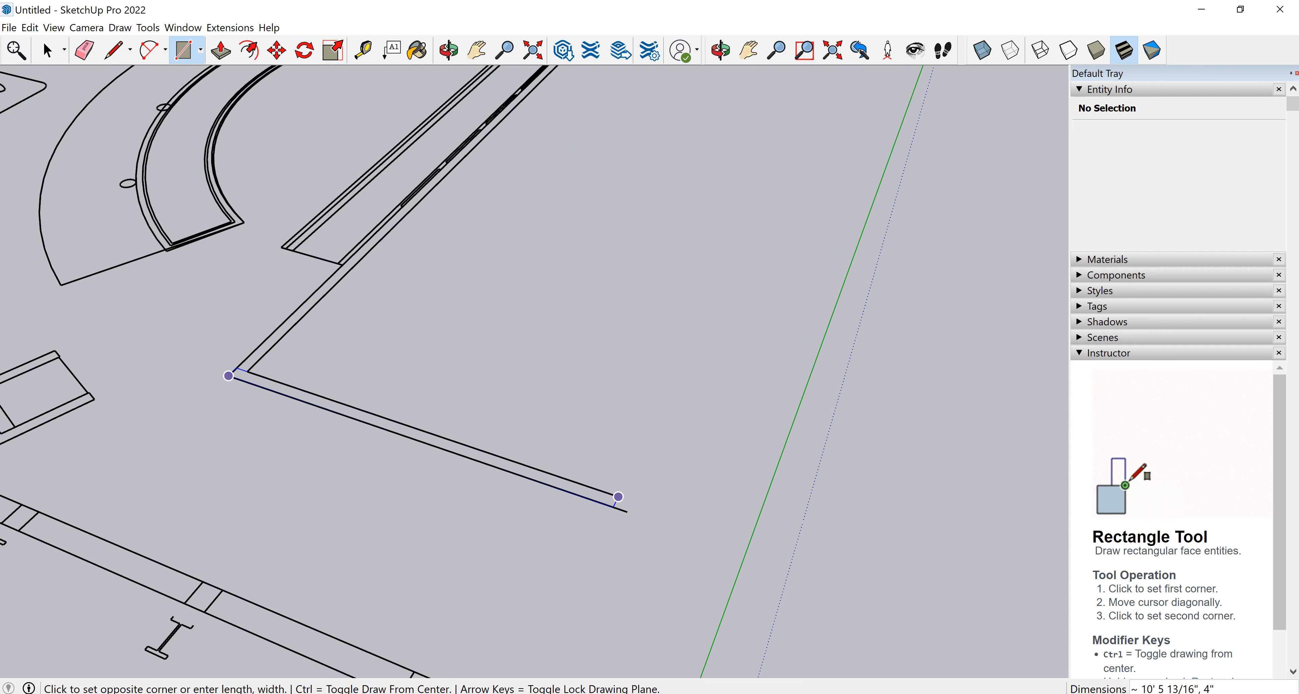
click(625, 511)
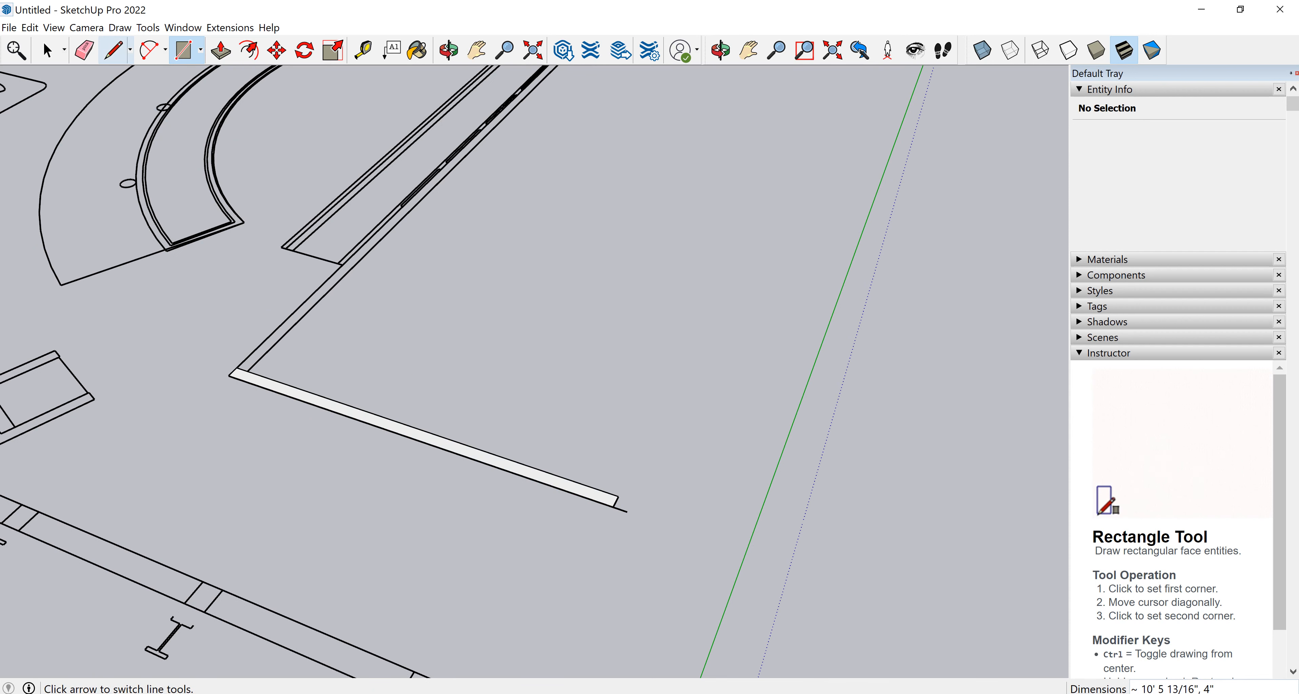
Draw a line about 2' 10 1/2" long from the rectangle's end along the wall edge to the green axis.
click(130, 50)
click(166, 50)
click(167, 76)
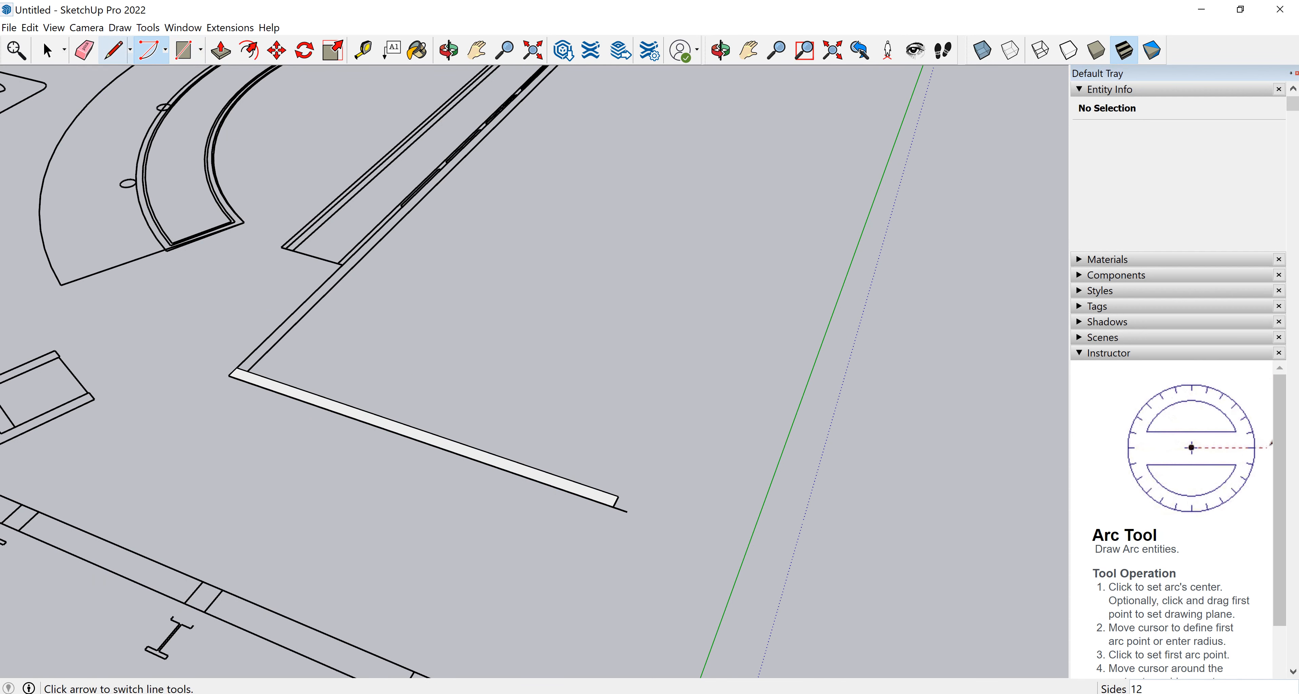
click(130, 50)
click(126, 79)
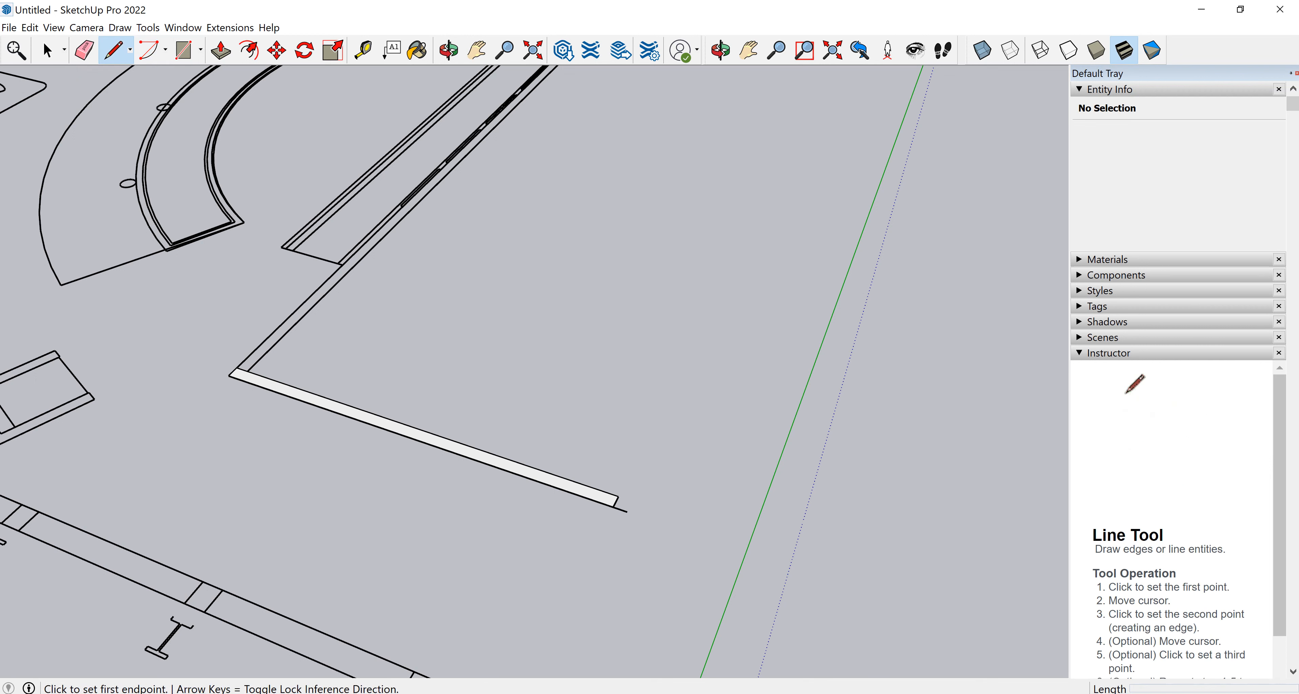
click(619, 497)
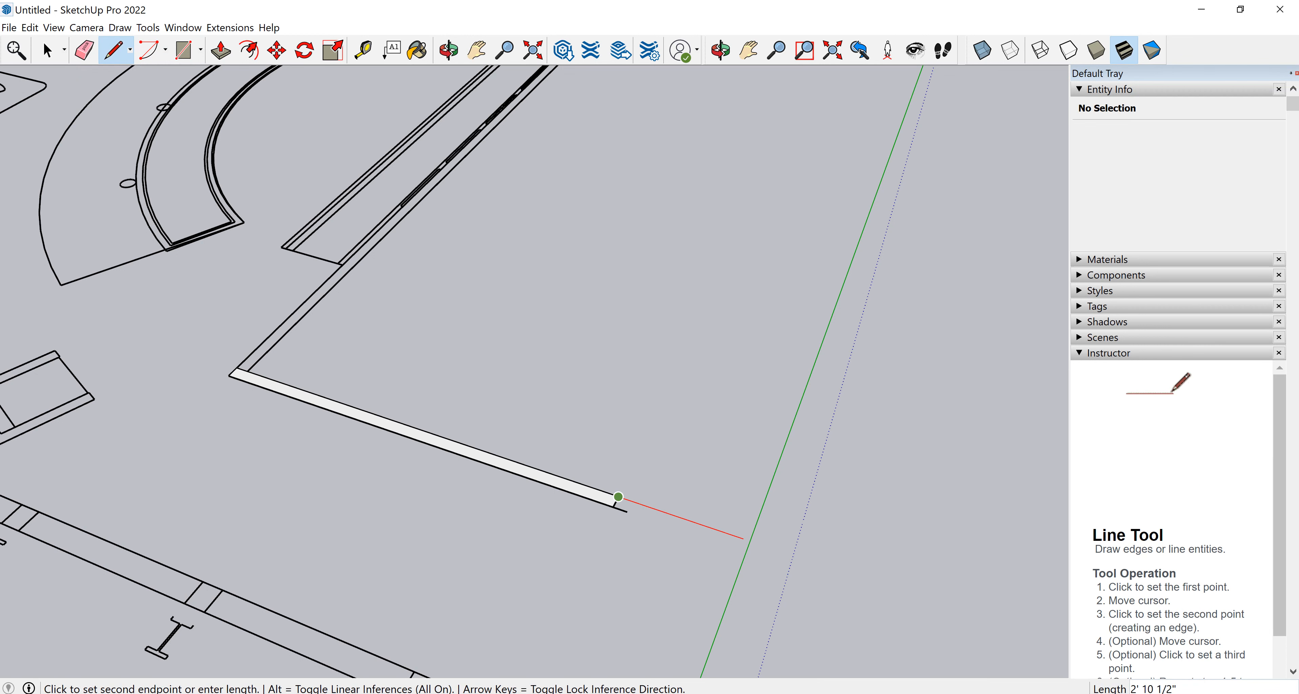
click(750, 541)
key(Escape)
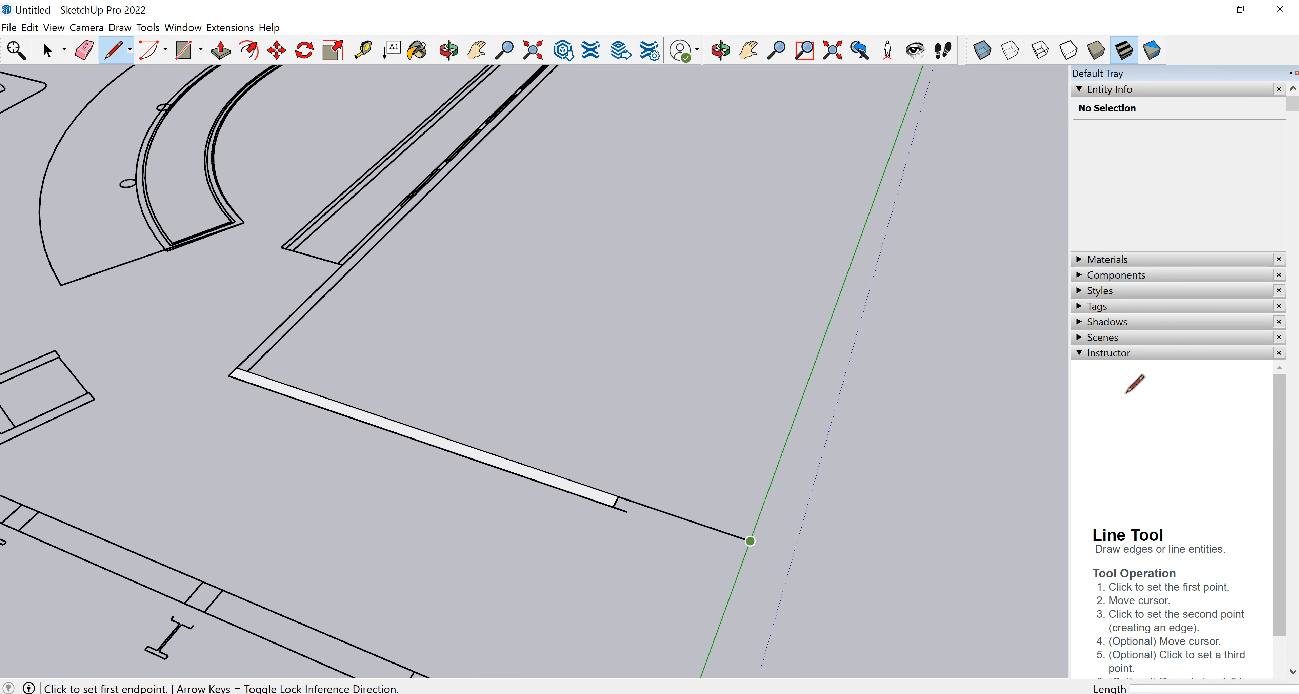
Draw a rectangle about 2' 9" by 4" filling the rest of the wall strip up to the green axis.
click(200, 49)
click(216, 75)
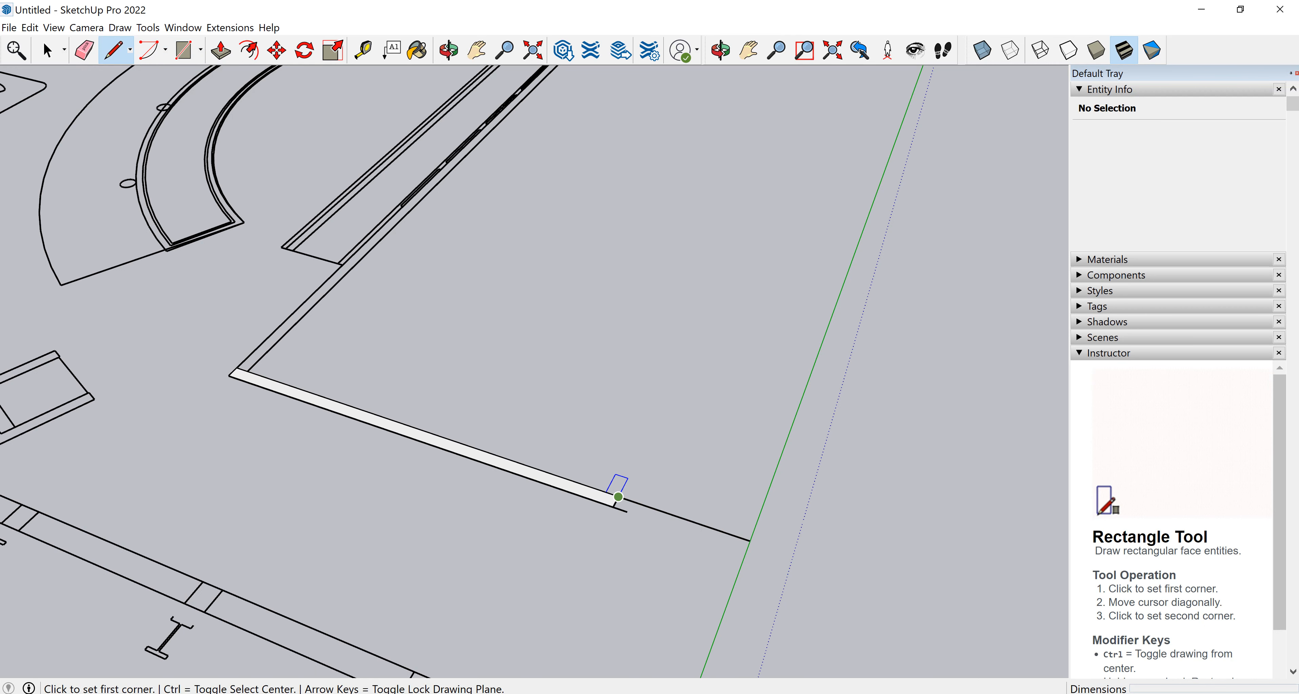
click(618, 497)
key(Escape)
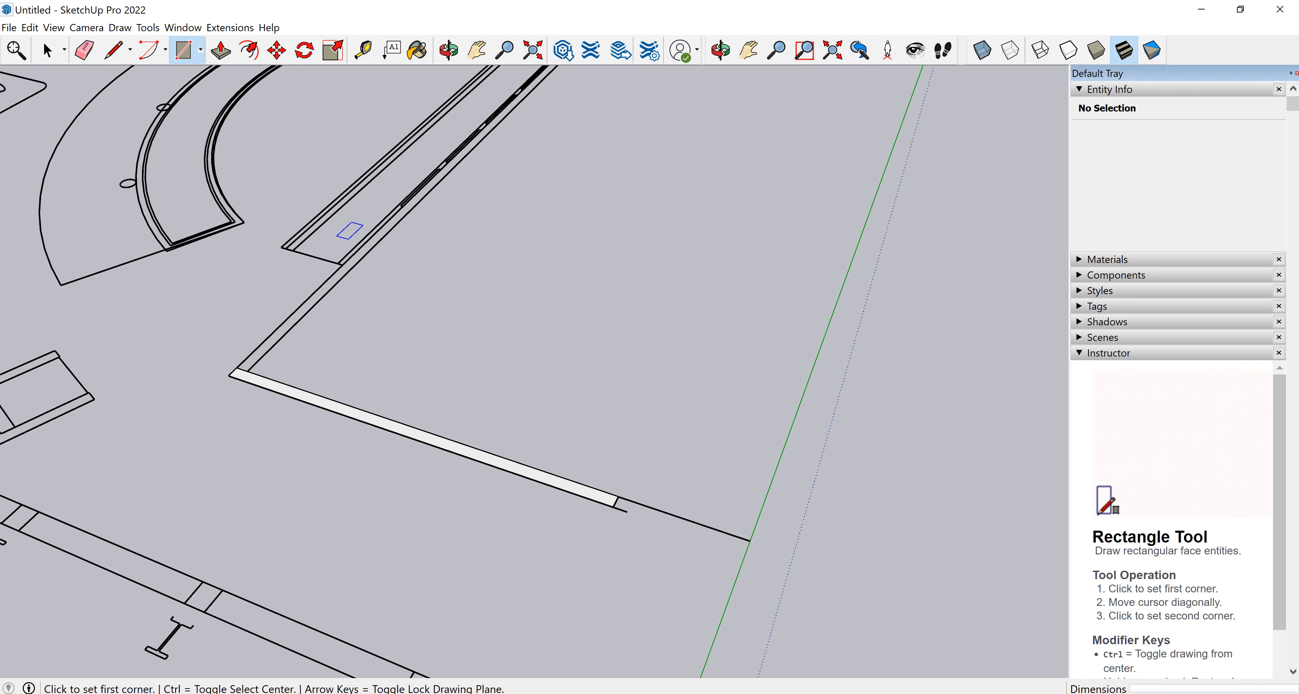
click(613, 506)
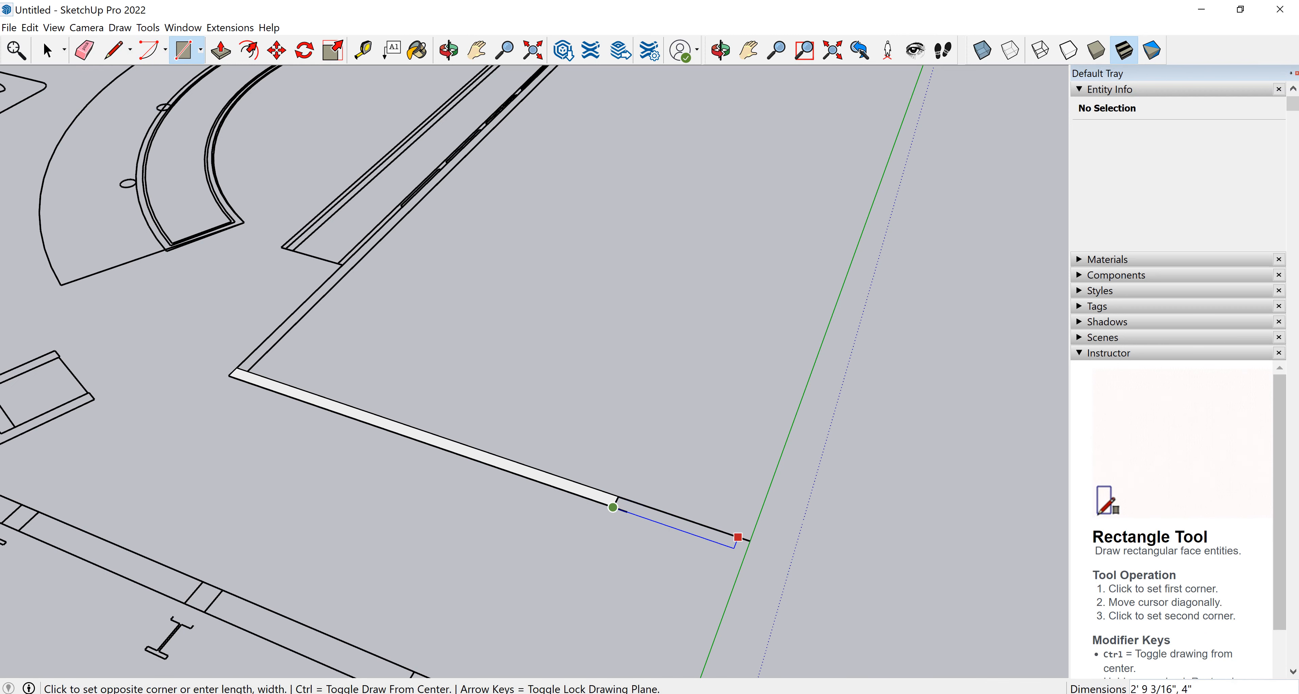
key(Escape)
scroll(786, 542, down, 6)
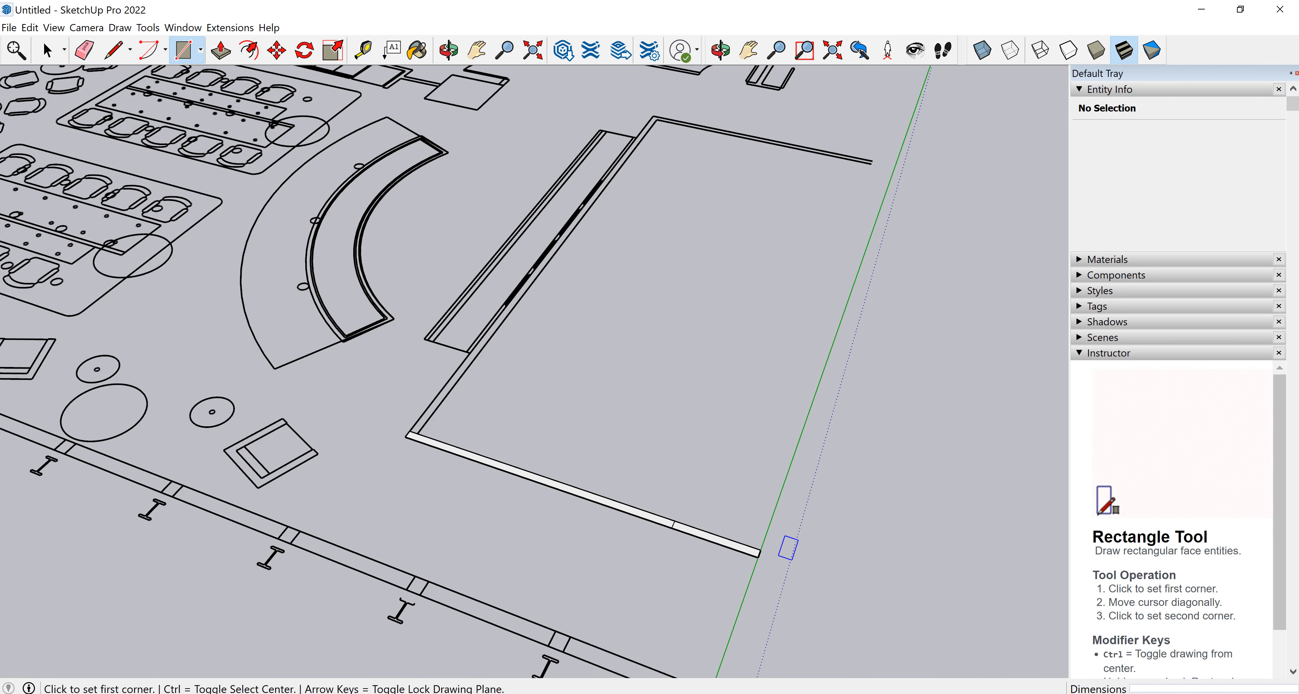
scroll(827, 417, down, 2)
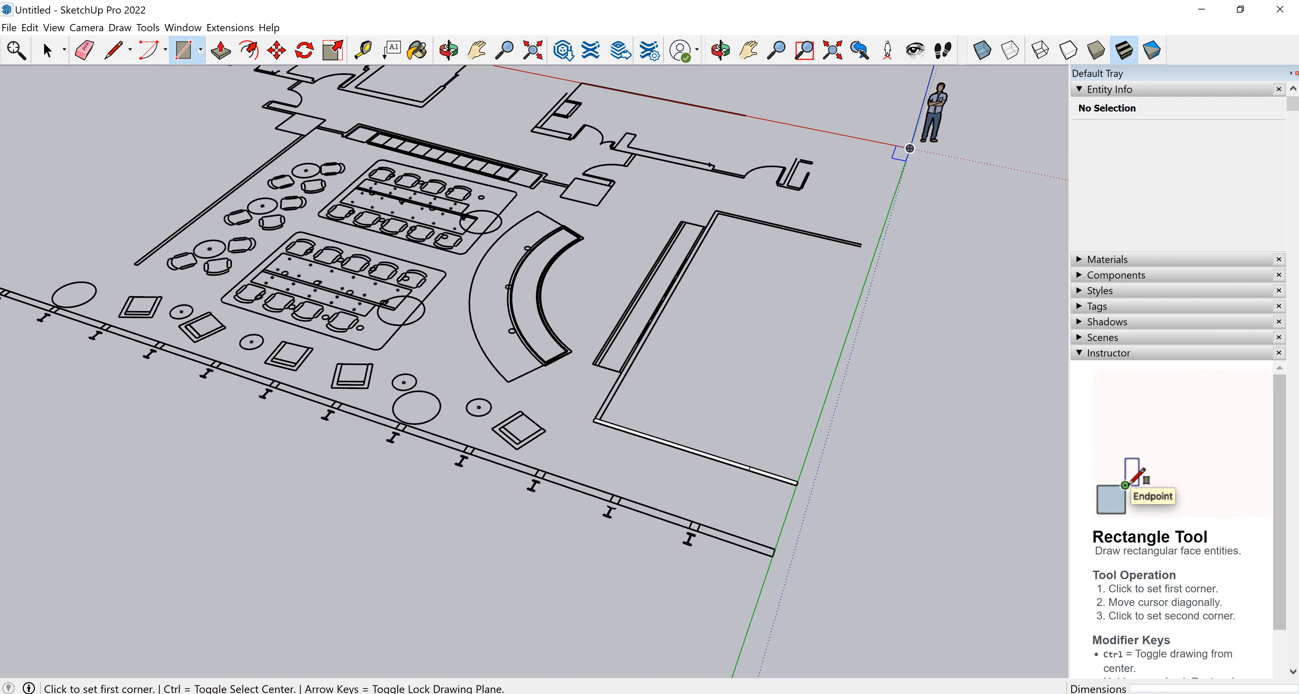
scroll(790, 477, up, 5)
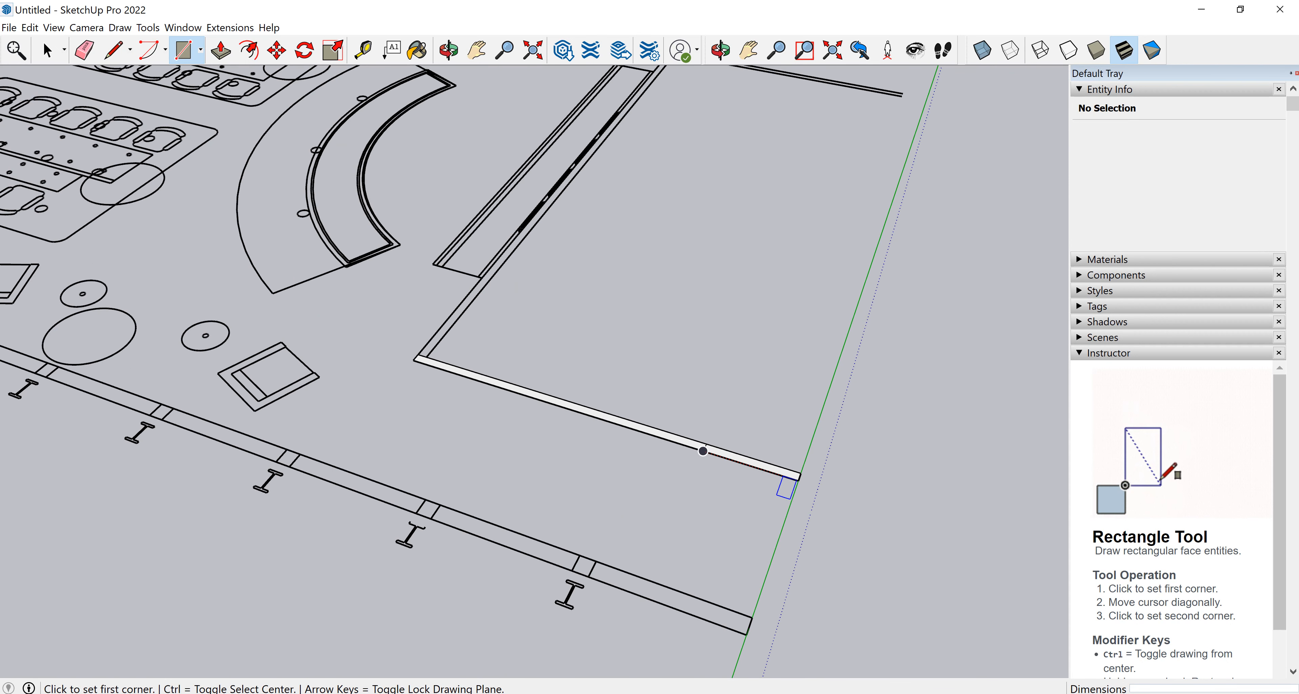
scroll(667, 490, up, 1)
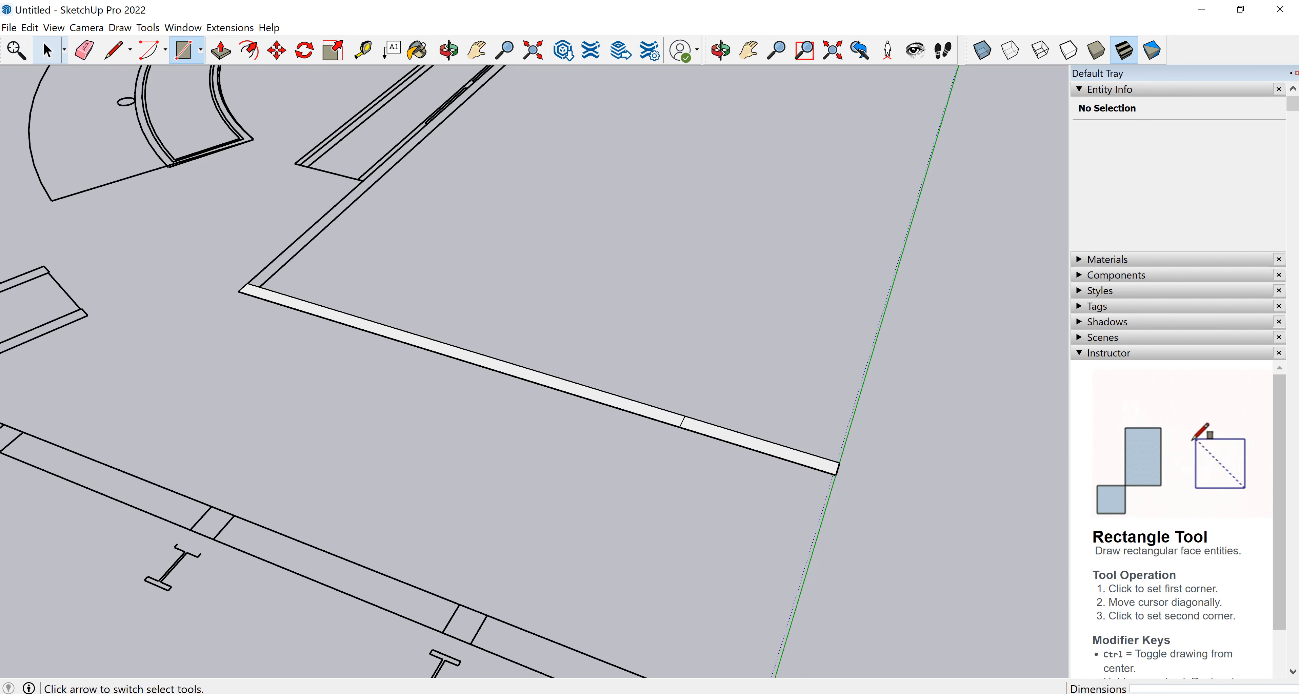
Delete the edge dividing the two wall rectangles so they form one face.
click(47, 50)
click(682, 422)
scroll(682, 477, up, 1)
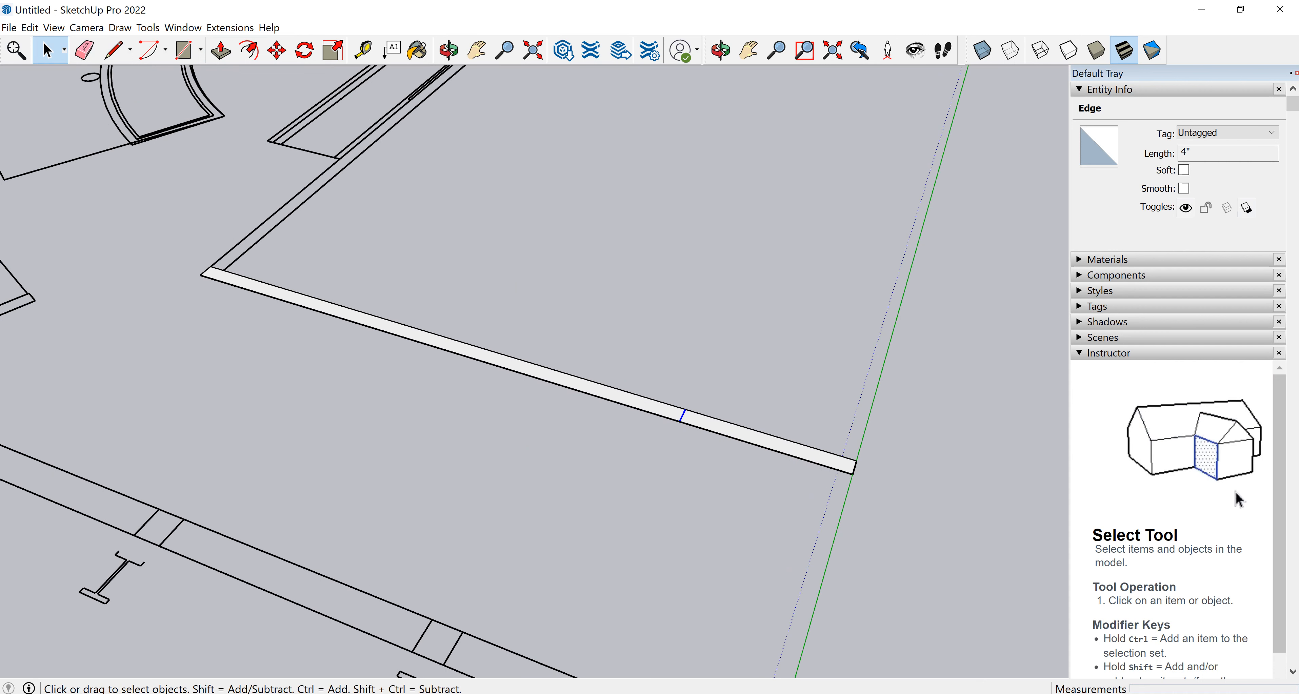
key(Delete)
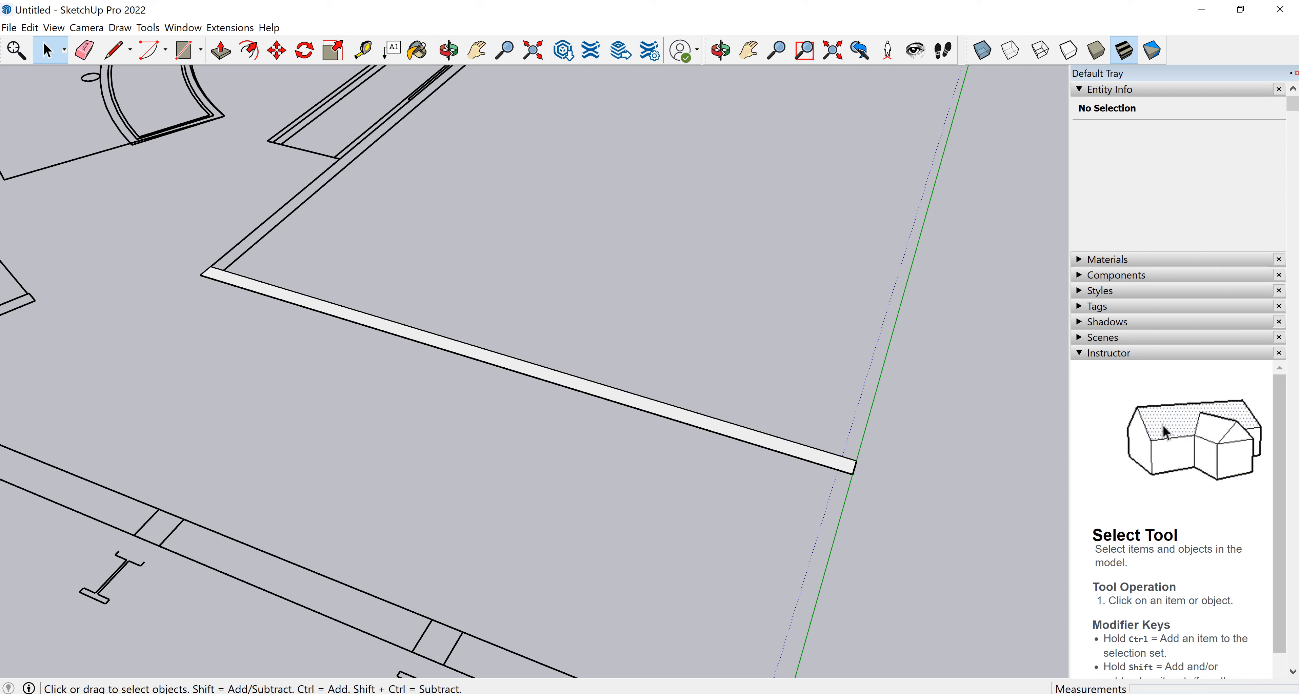
Push/pull the wall strip face up 12'.
click(220, 51)
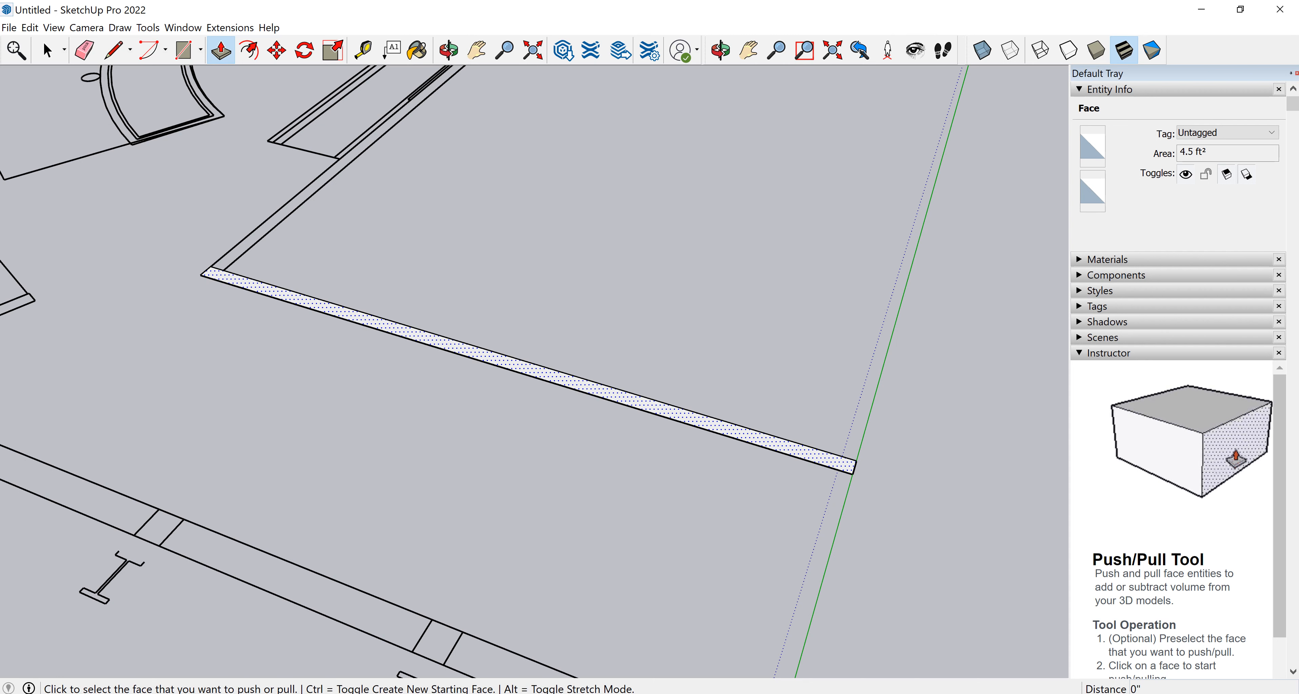
click(530, 369)
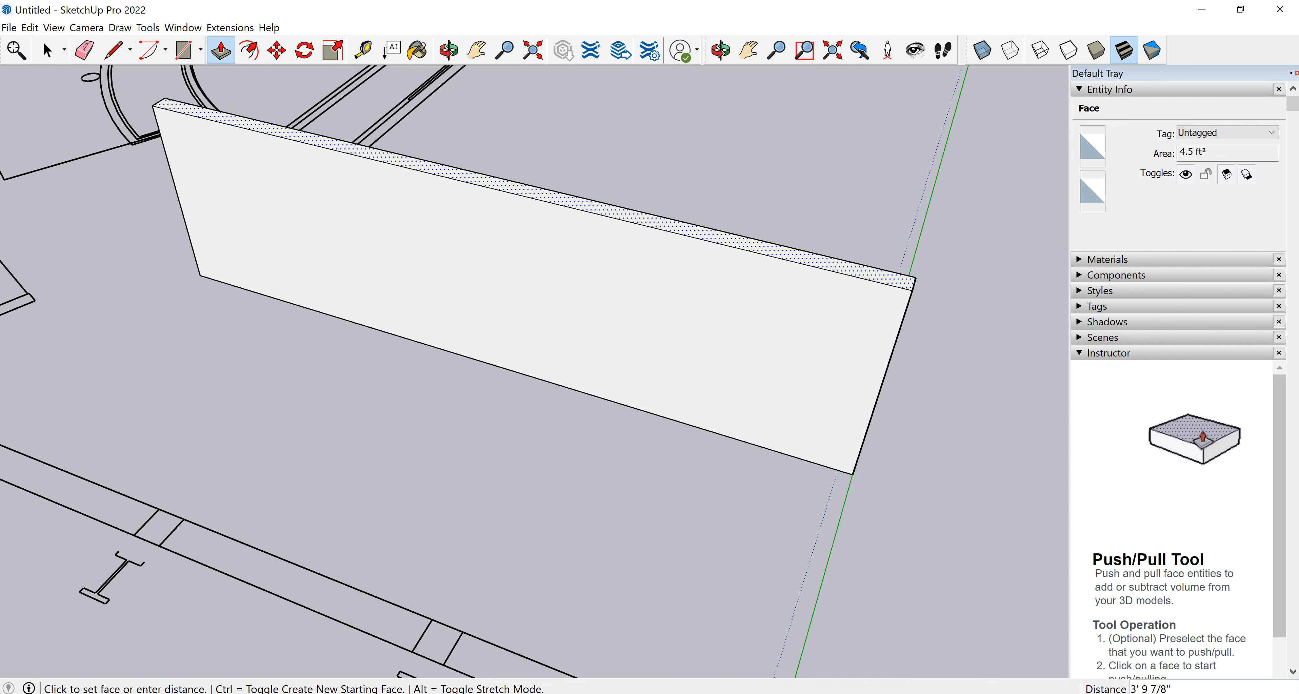
text(12)
key(Return)
Draw a rectangle about 27' 5 1/2" by 4" along the adjoining wall outline from the new wall's corner.
scroll(562, 313, down, 3)
mouse_move(534, 354)
middle_down()
mouse_move(474, 343)
mouse_move(452, 357)
middle_up()
scroll(507, 371, down, 3)
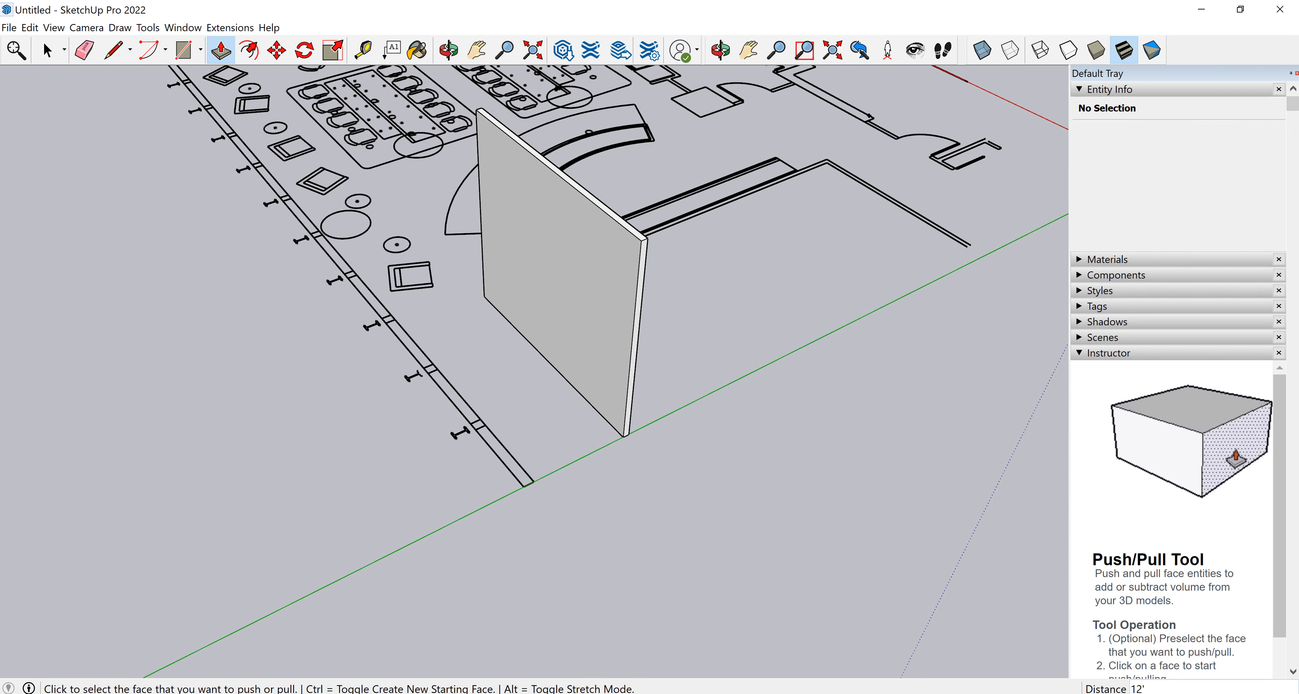
scroll(514, 376, up, 1)
middle_drag(671, 363, 397, 365)
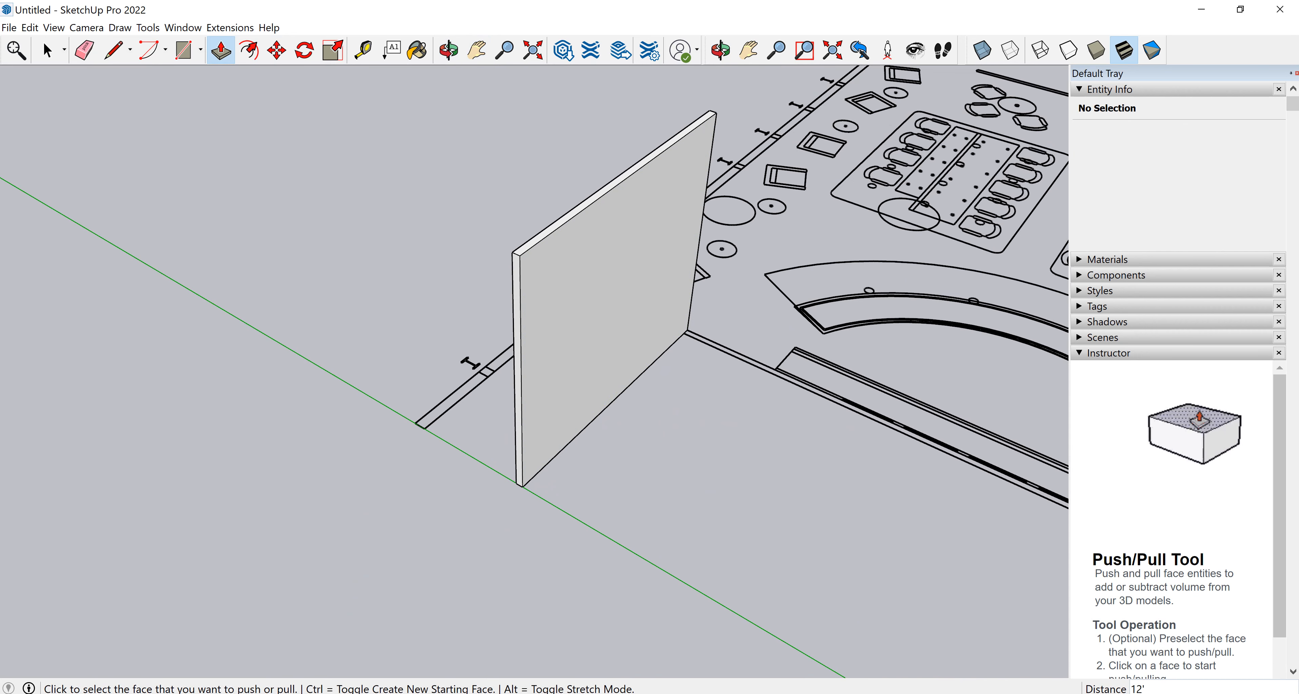
key(h)
drag(687, 330, 371, 279)
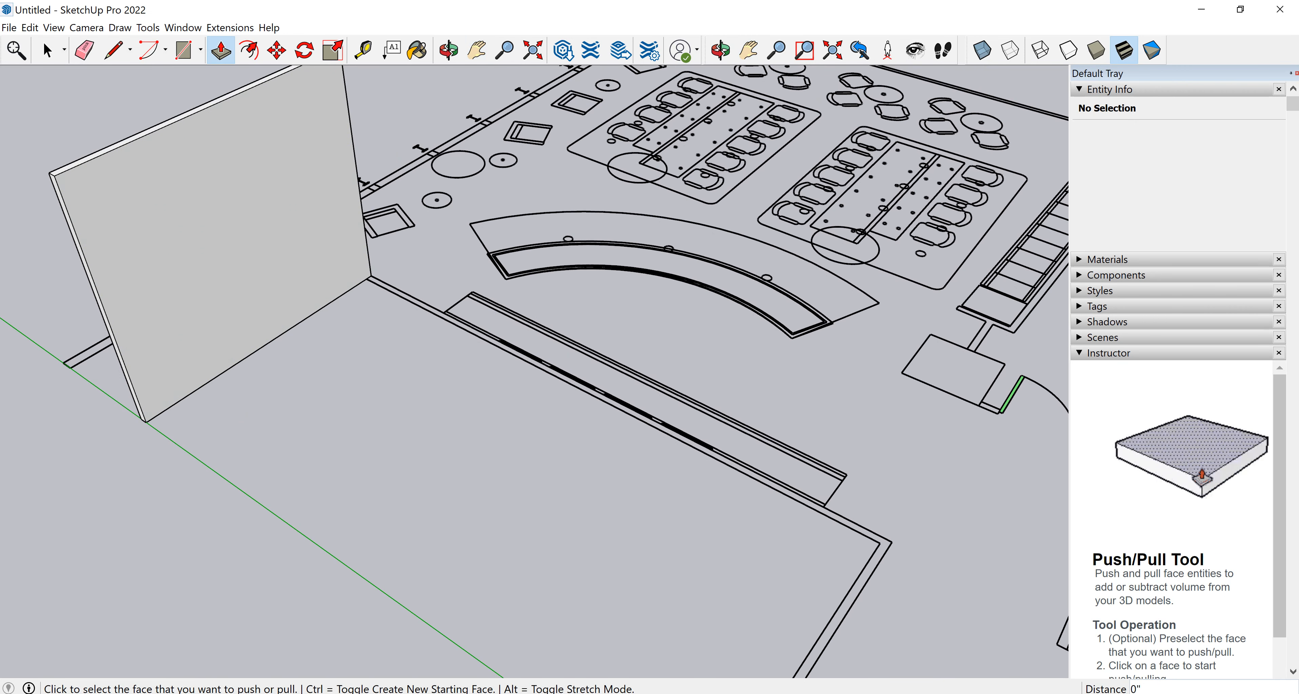
click(184, 50)
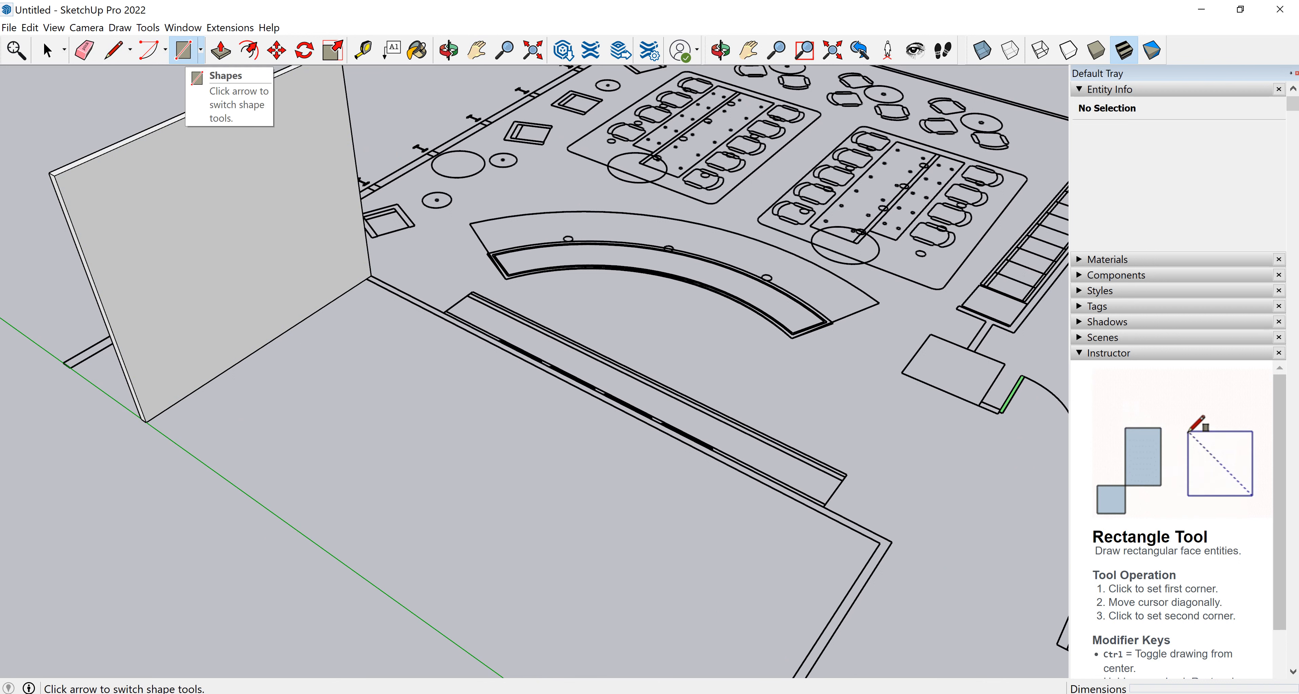
click(371, 275)
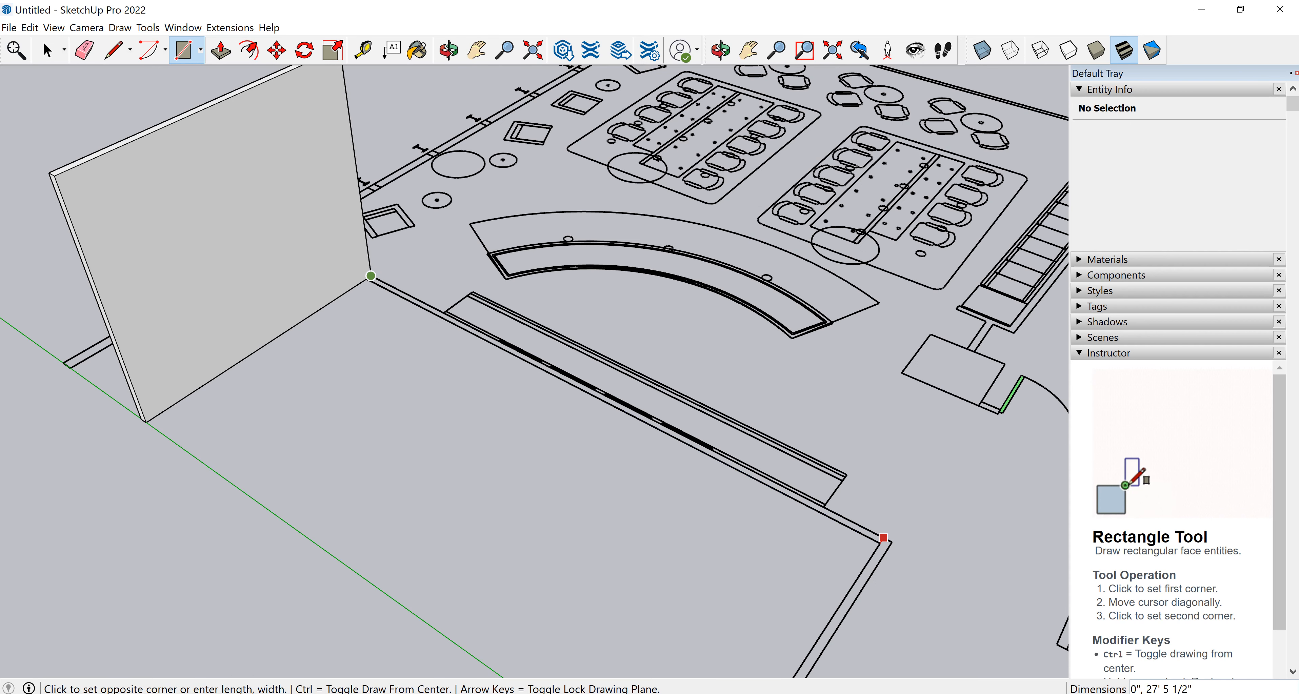
scroll(883, 538, up, 2)
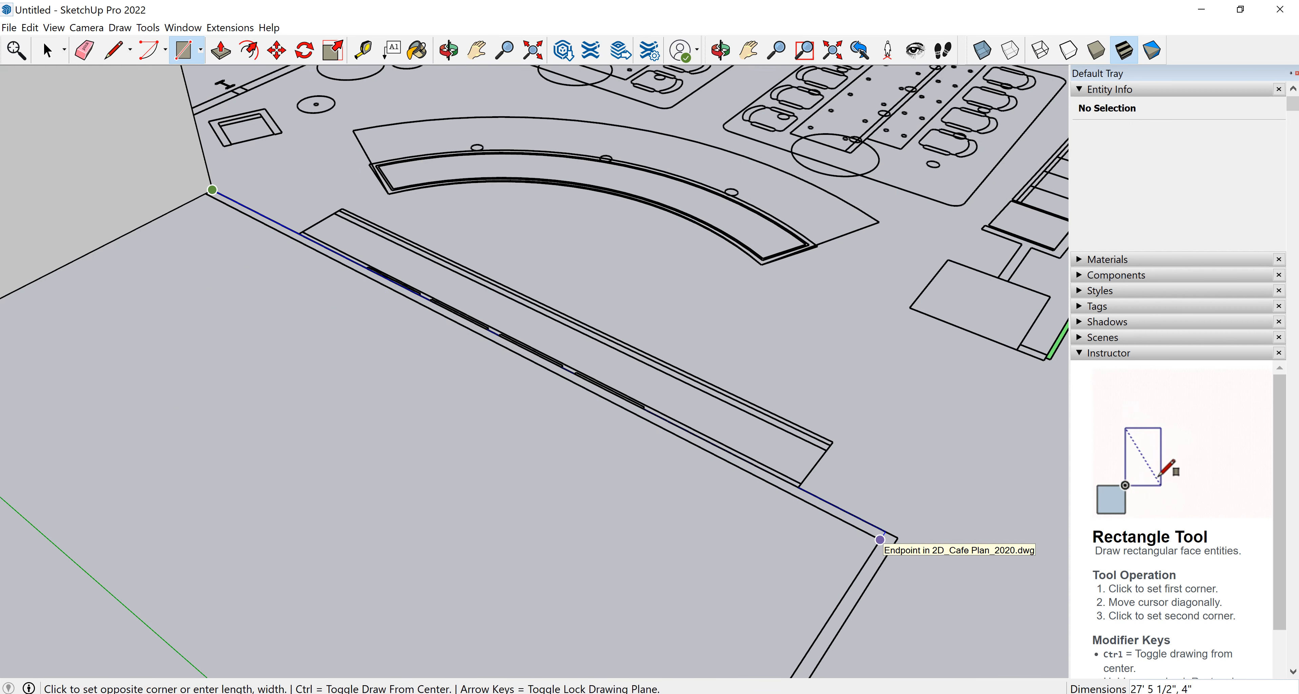
click(879, 540)
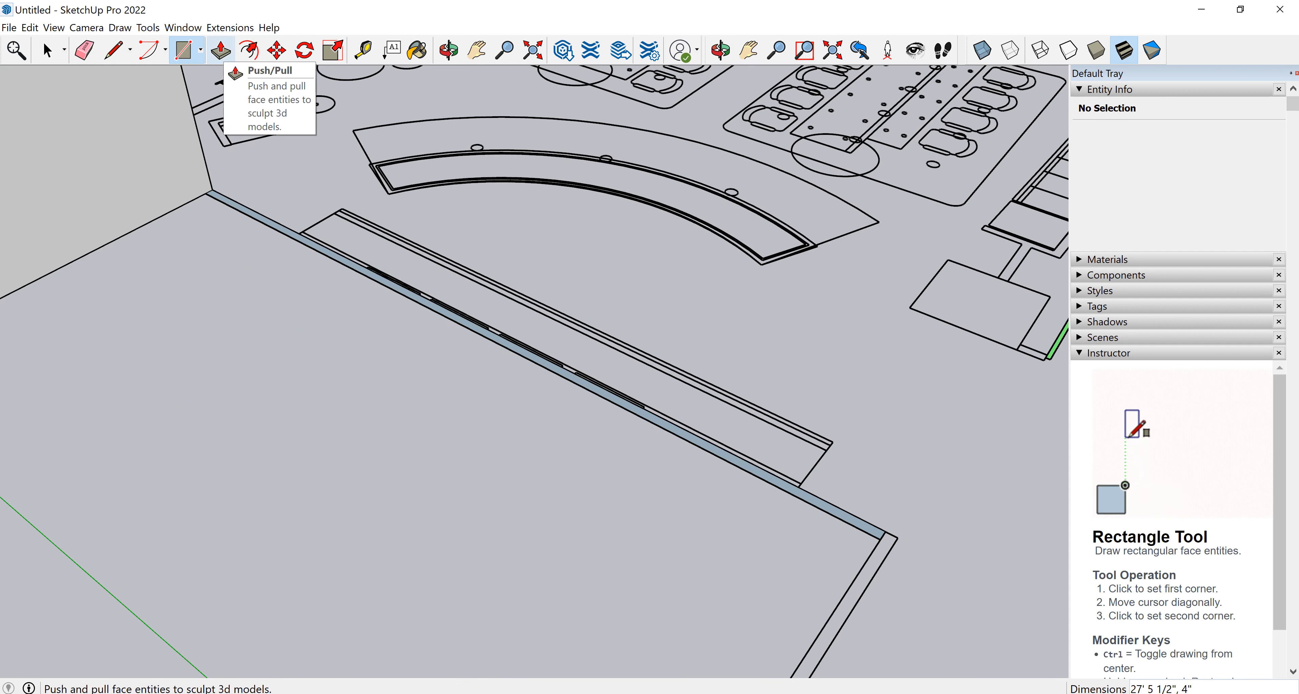
Push/pull the adjoining wall rectangle up 12' to raise the second wall.
click(220, 50)
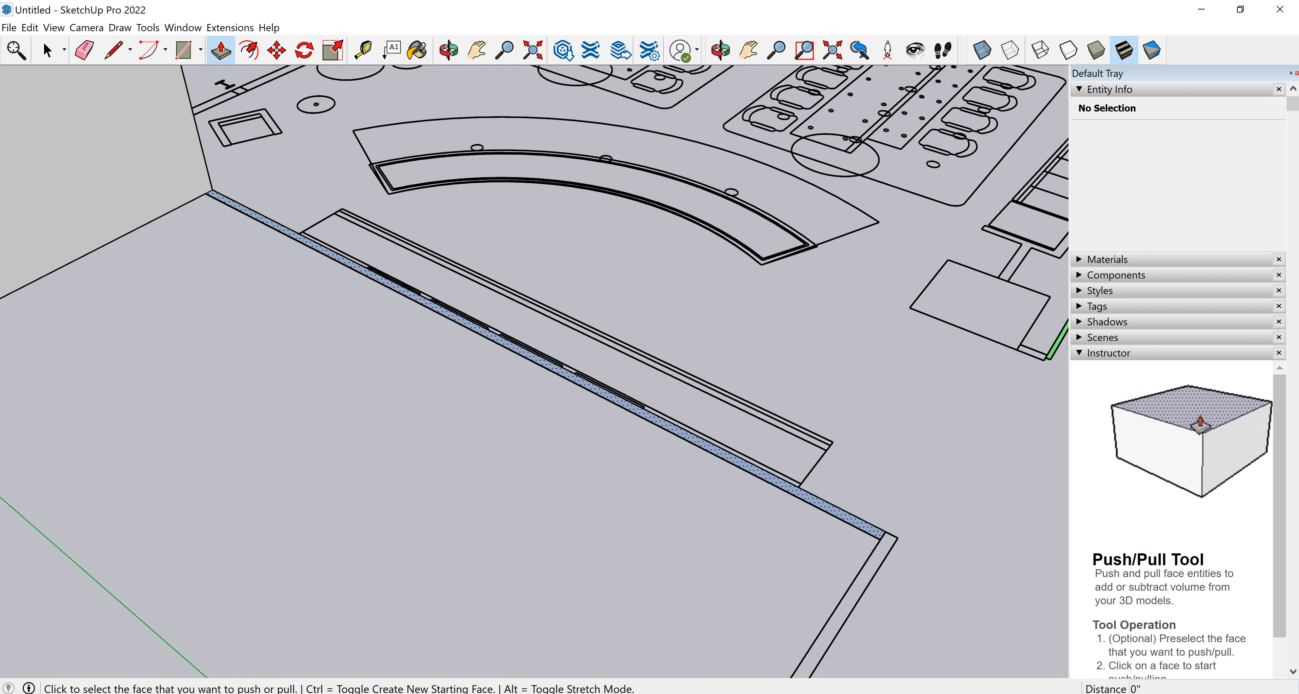
click(550, 365)
click(550, 247)
text(2)
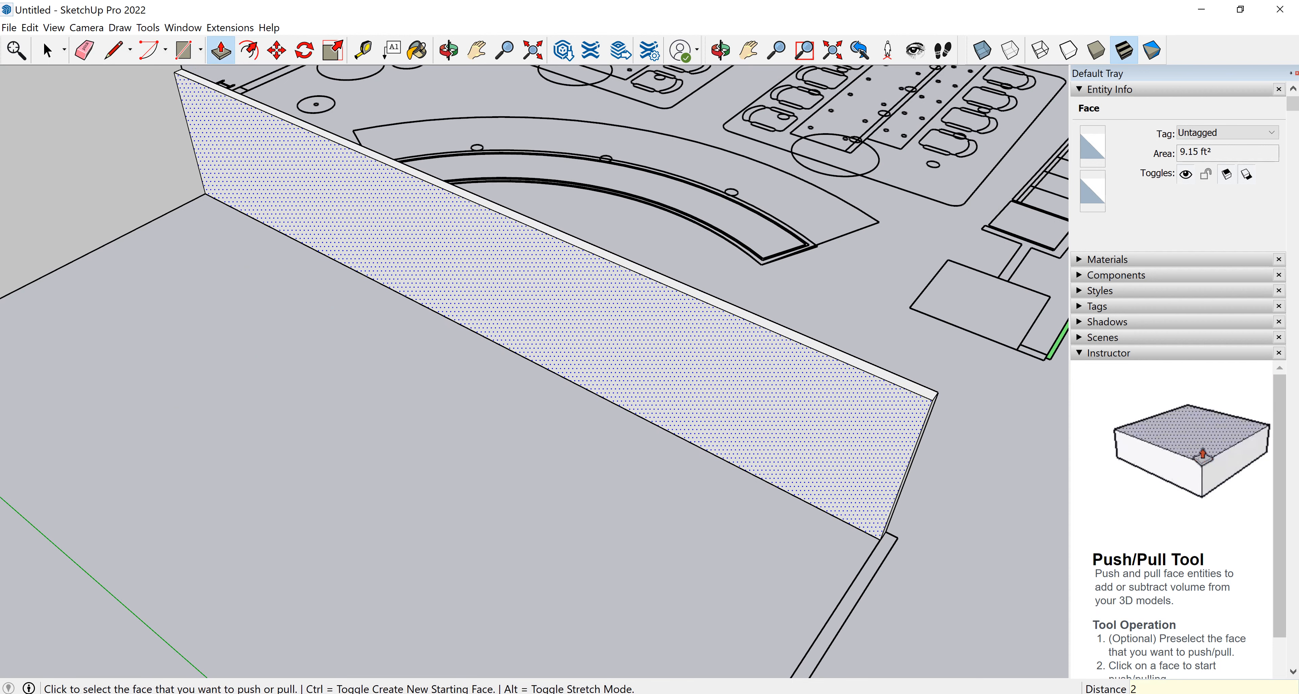
key(BackSpace)
text(1)
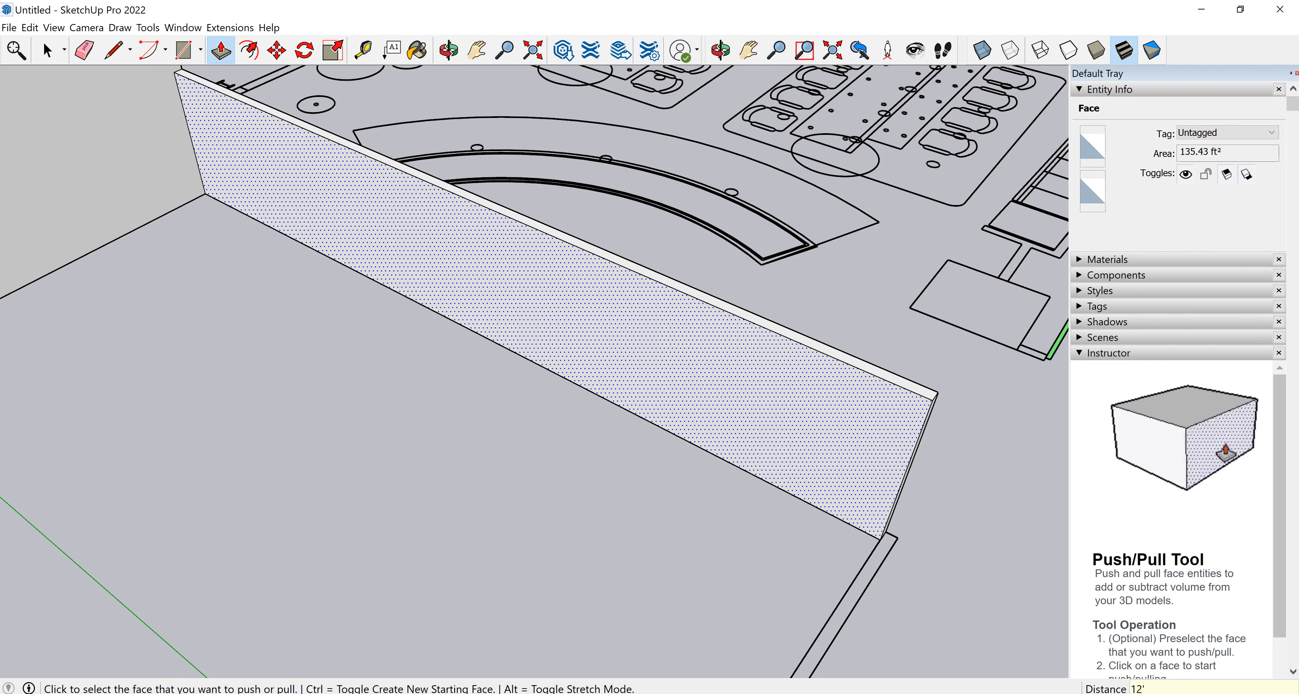
text(2')
key(Return)
scroll(754, 383, down, 4)
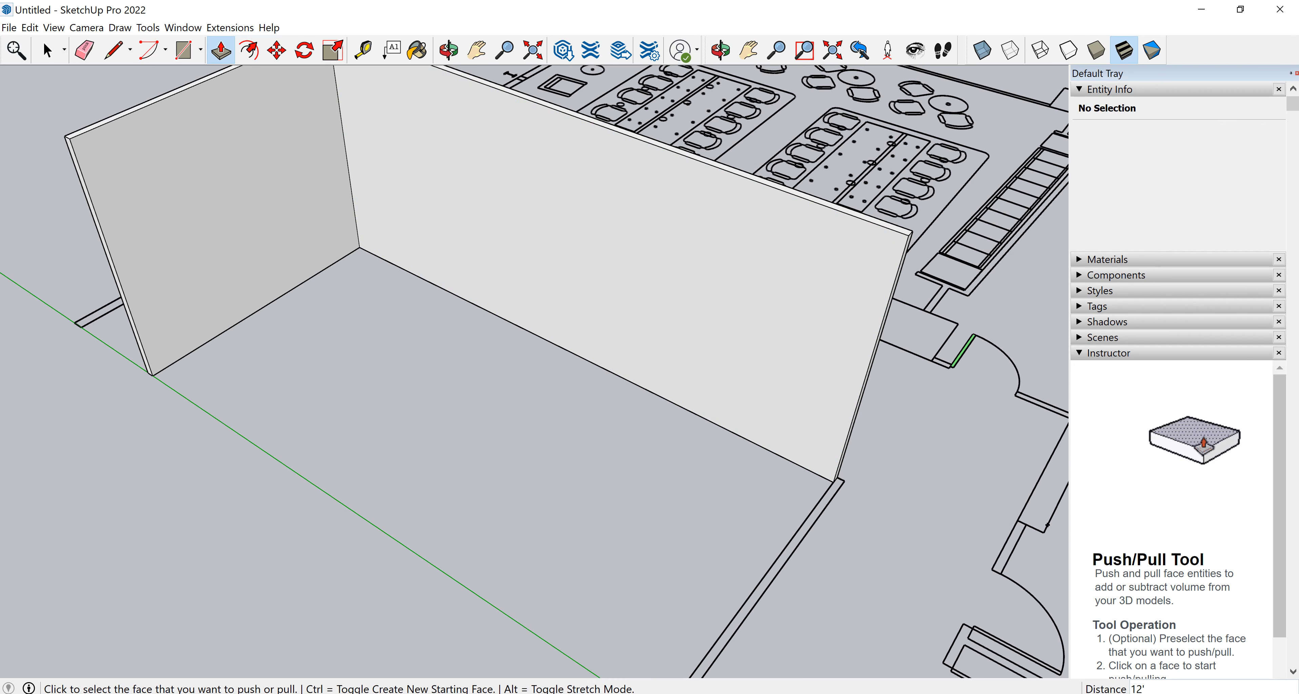
mouse_move(755, 383)
middle_down()
mouse_move(731, 367)
mouse_move(754, 360)
middle_up()
drag(754, 360, 643, 297)
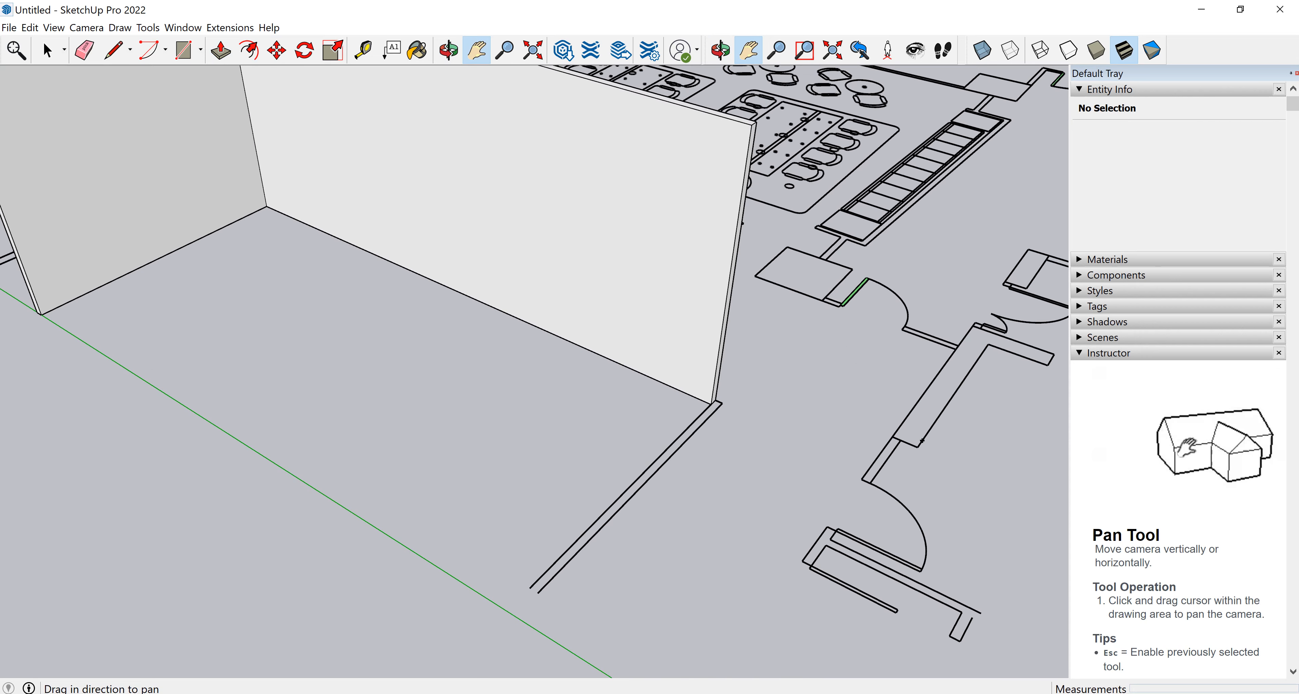
scroll(703, 489, up, 1)
key(p)
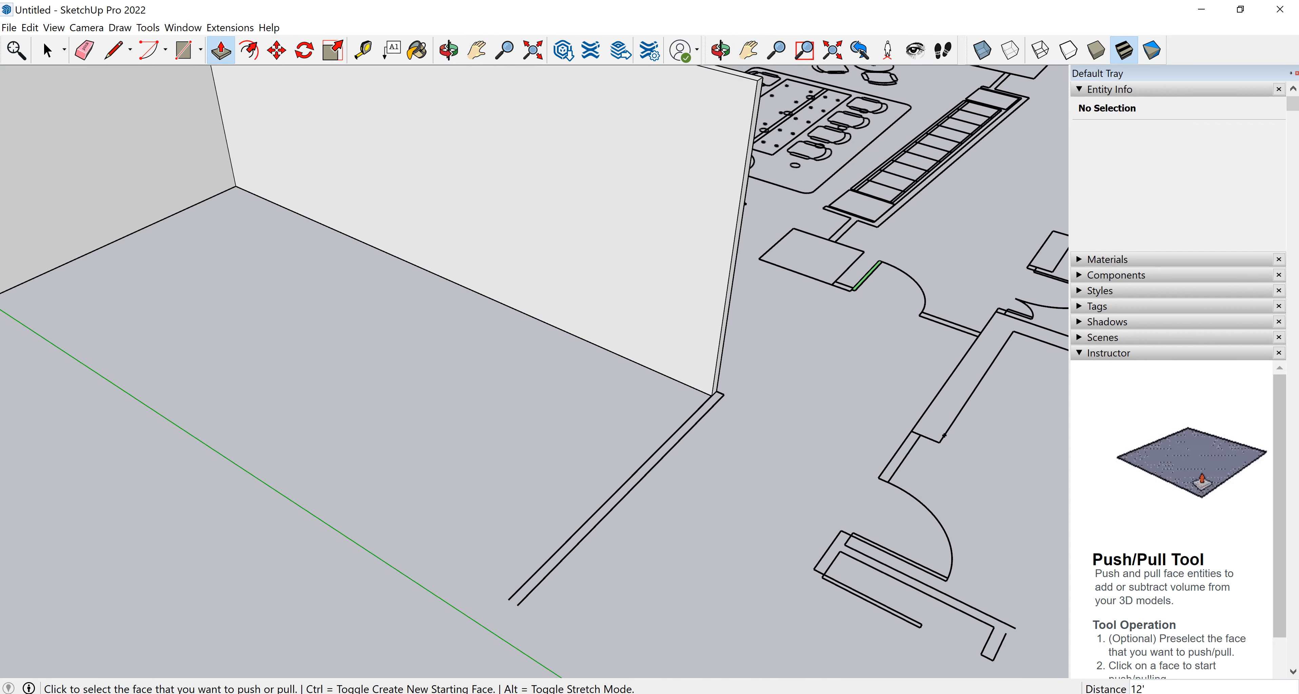
scroll(563, 420, down, 1)
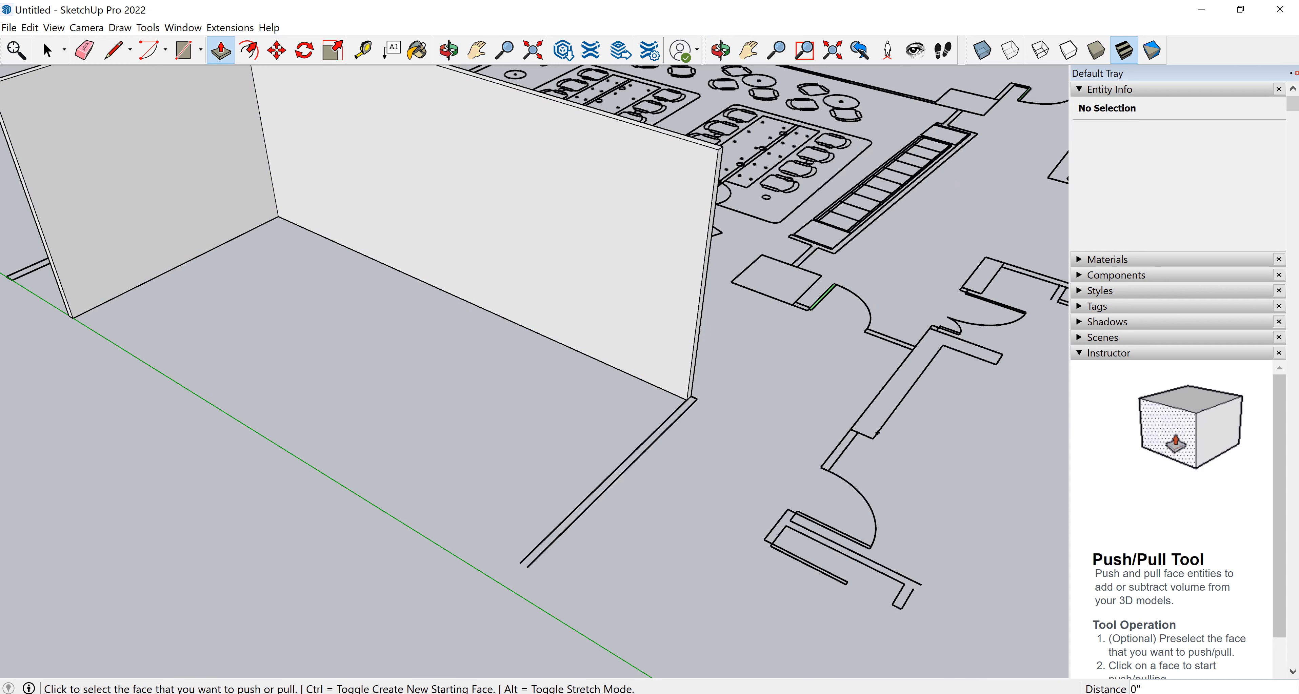
mouse_move(563, 420)
middle_down()
mouse_move(398, 404)
mouse_move(353, 371)
mouse_move(535, 421)
mouse_move(605, 398)
mouse_move(563, 419)
middle_up()
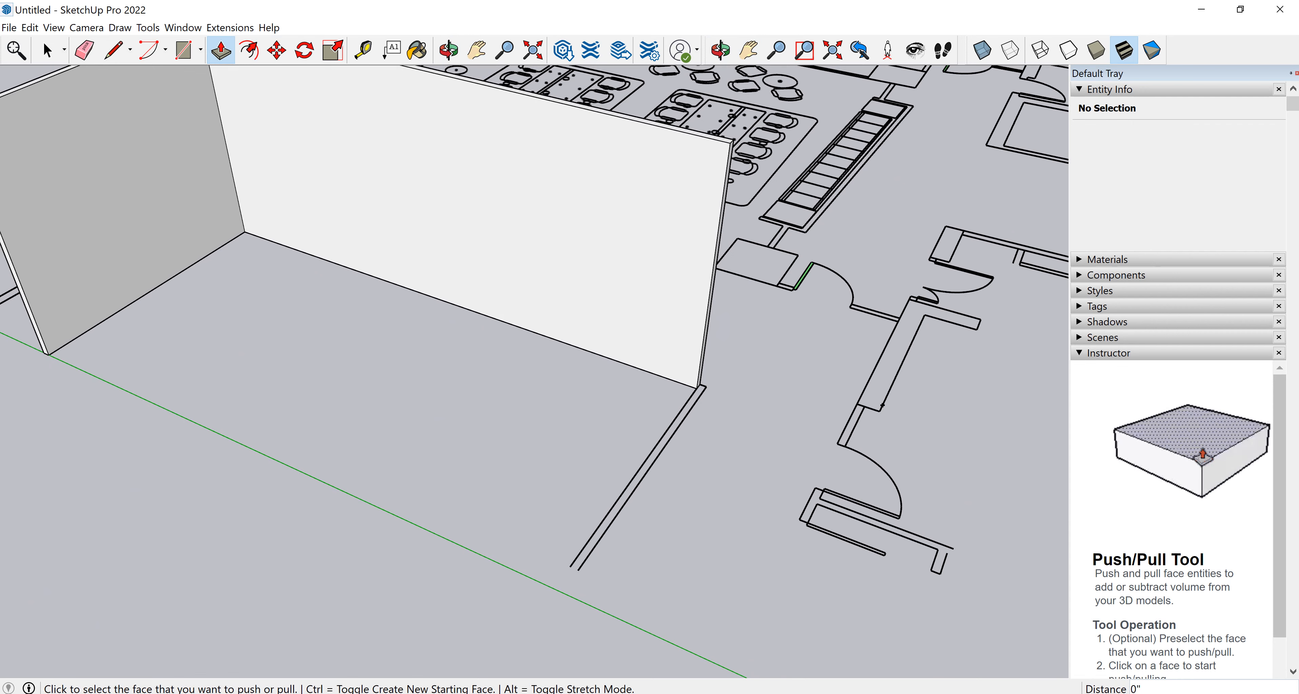
scroll(562, 421, down, 2)
scroll(563, 447, down, 1)
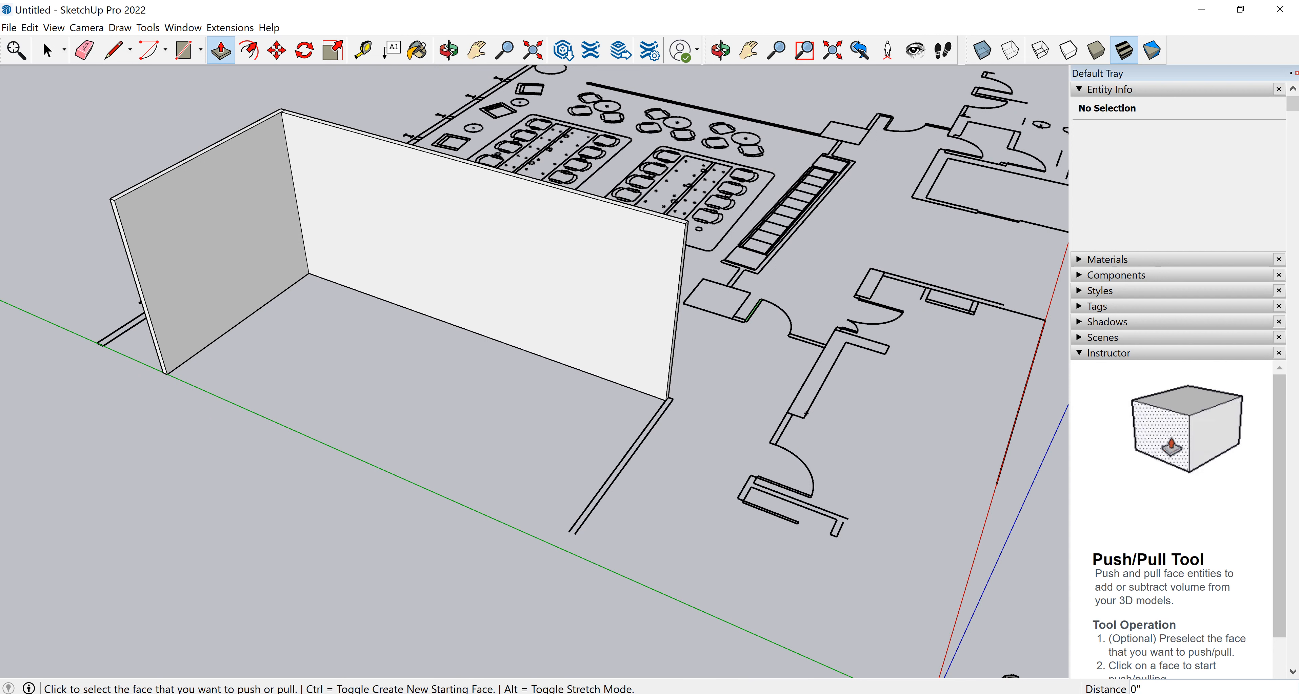
Select the west wall, delete its inner face, and undo the deletion.
click(48, 51)
mouse_move(91, 472)
mouse_down()
mouse_move(218, 252)
mouse_move(350, 91)
mouse_up()
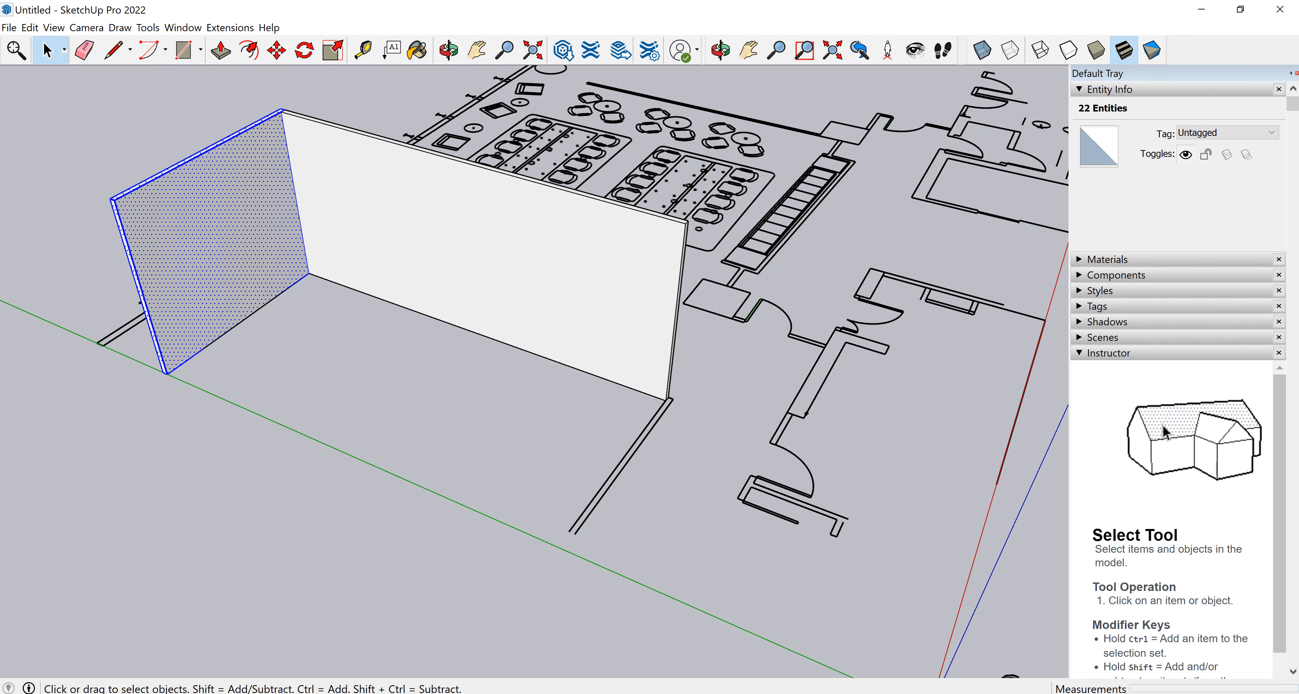
scroll(110, 202, up, 4)
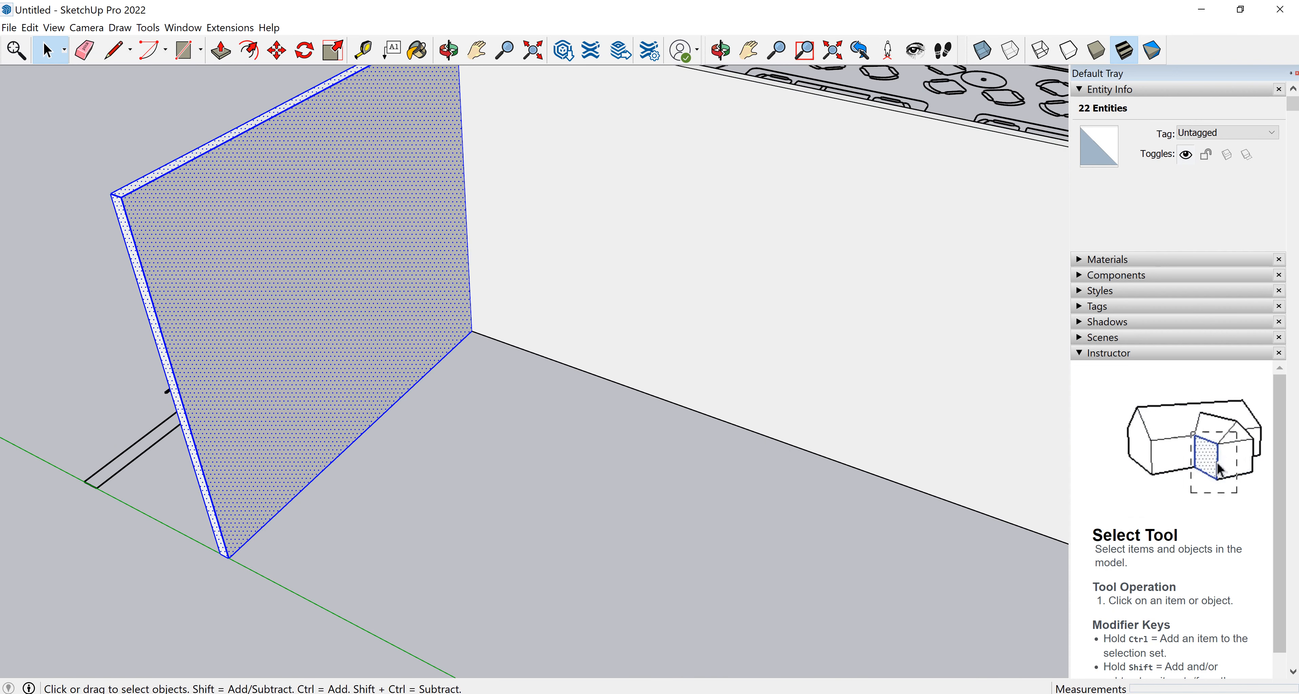
click(103, 203)
click(169, 172)
click(201, 212)
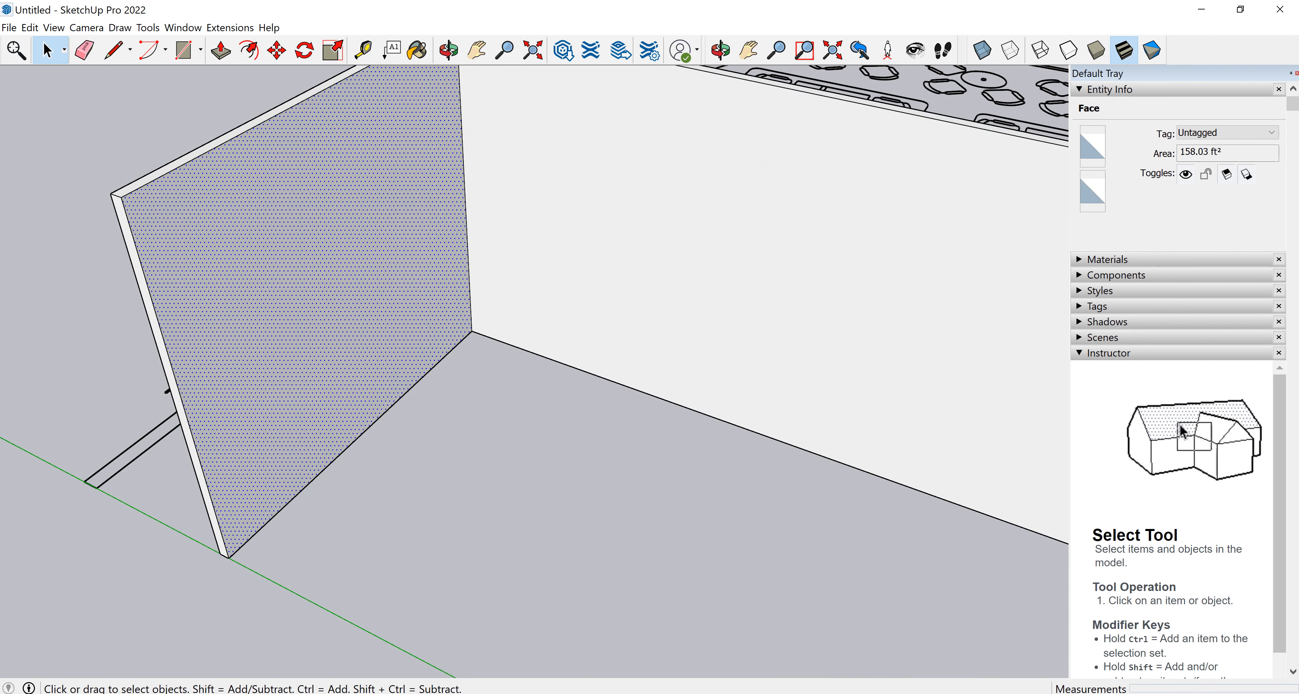
key(Delete)
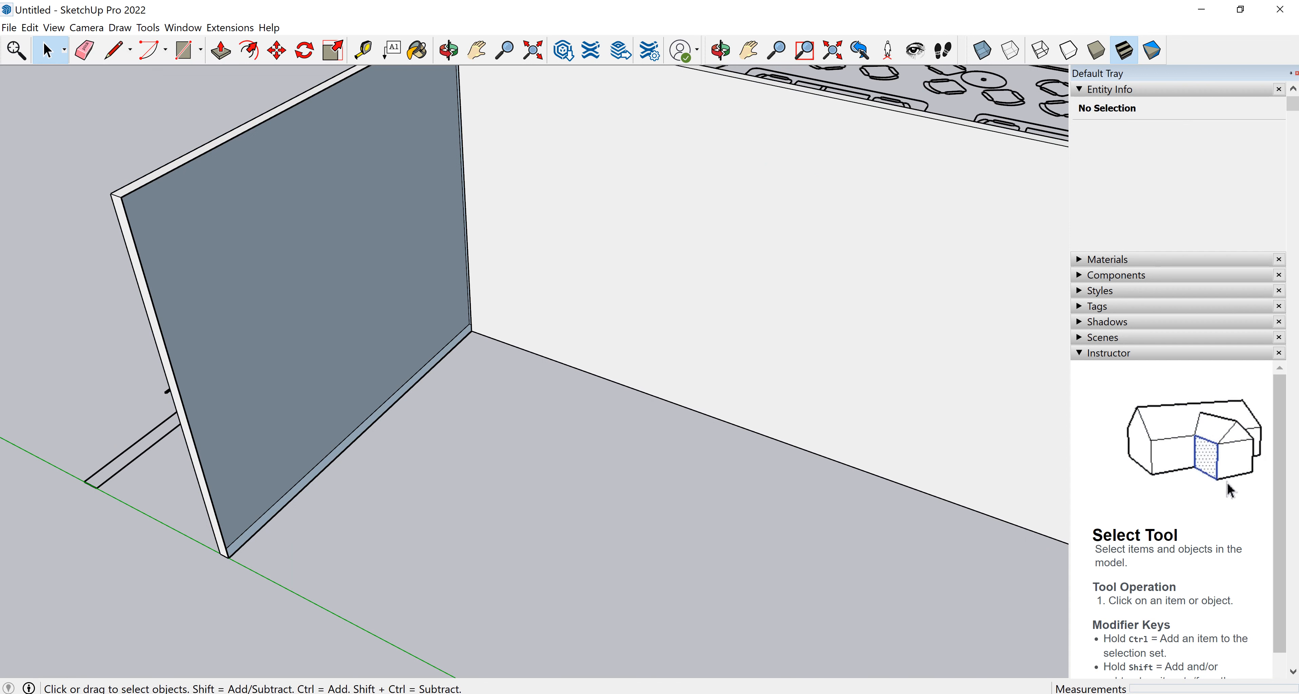
key(ctrl+z)
Window-select all of the west wall's geometry and make it a component named WALL WEST.
scroll(395, 512, down, 3)
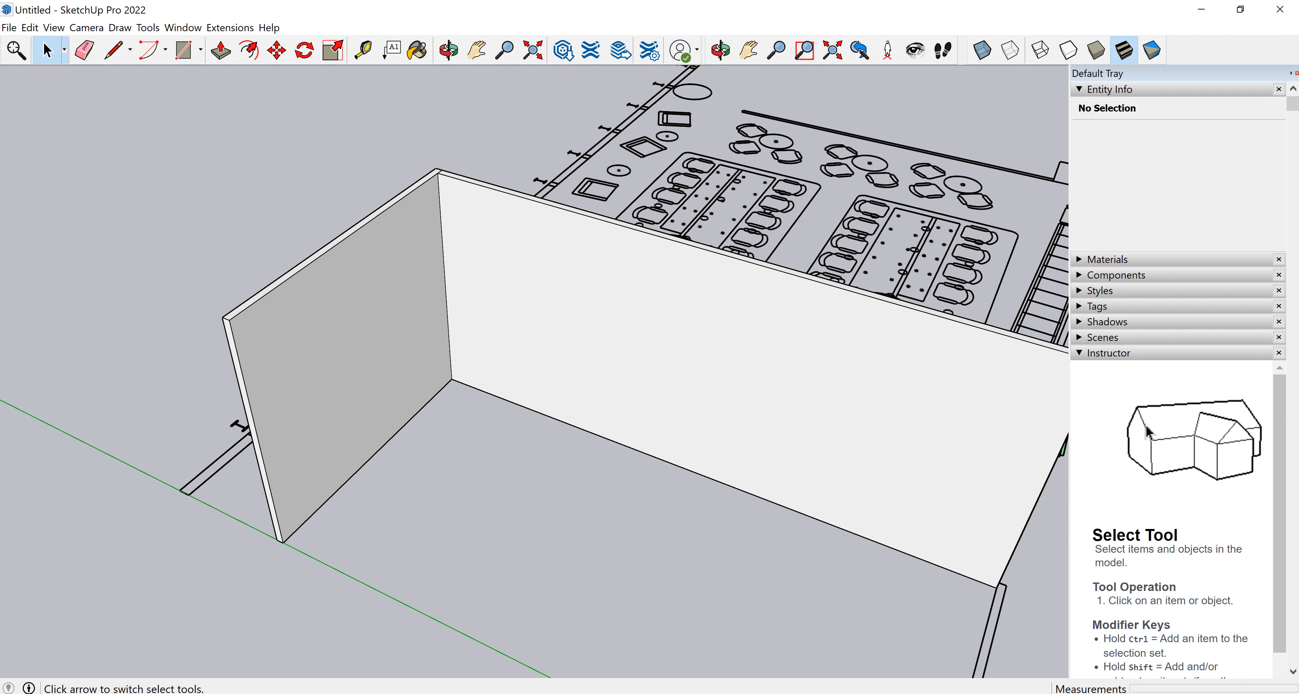
drag(126, 613, 470, 119)
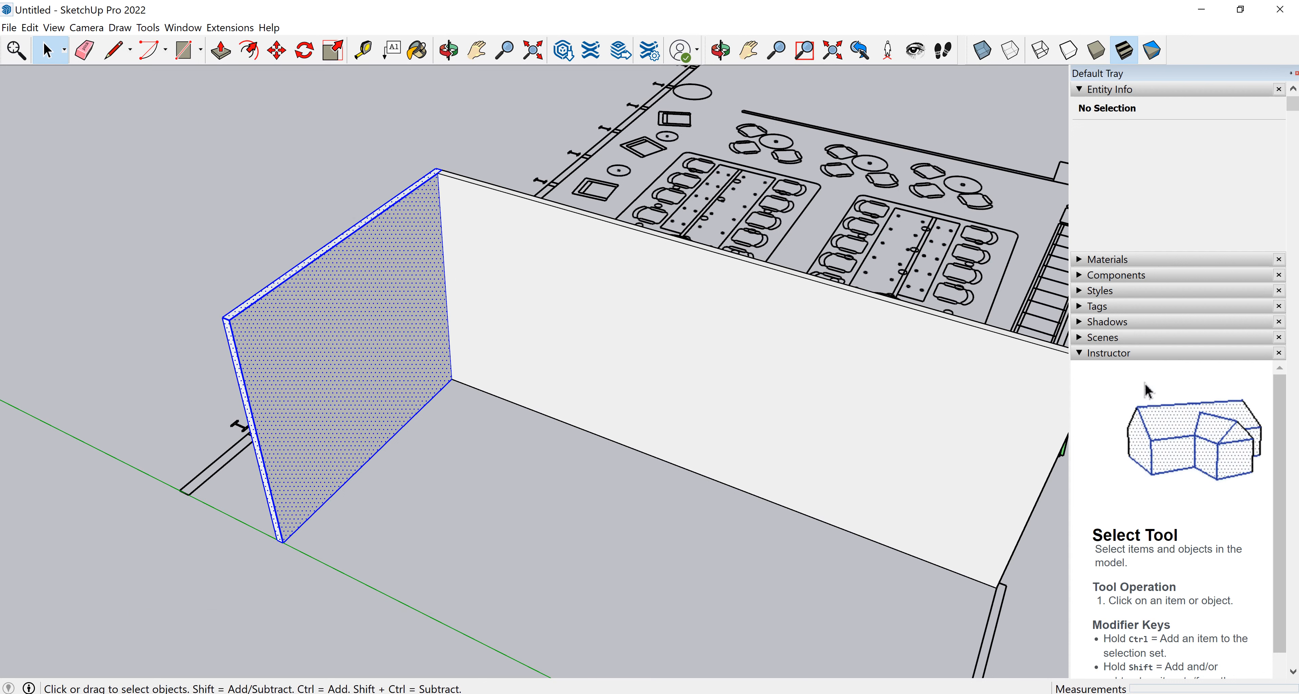
click(469, 118)
click(343, 297)
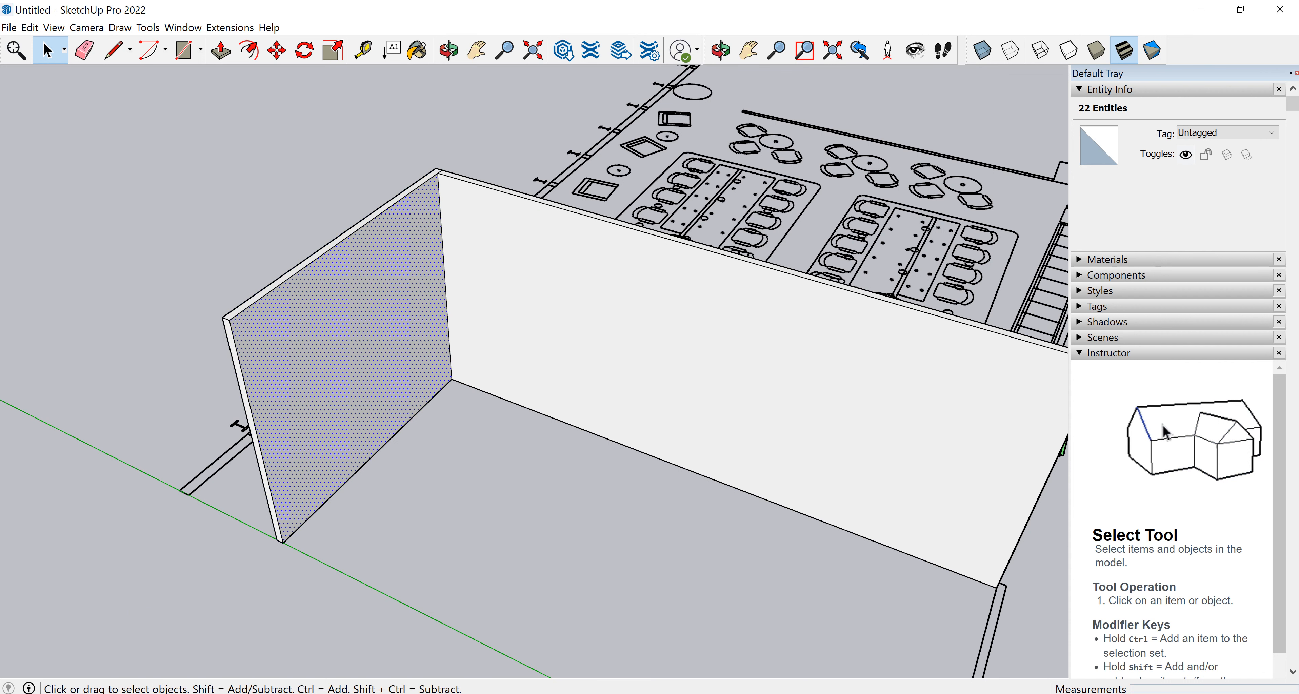
click(331, 247)
click(329, 244)
click(342, 295)
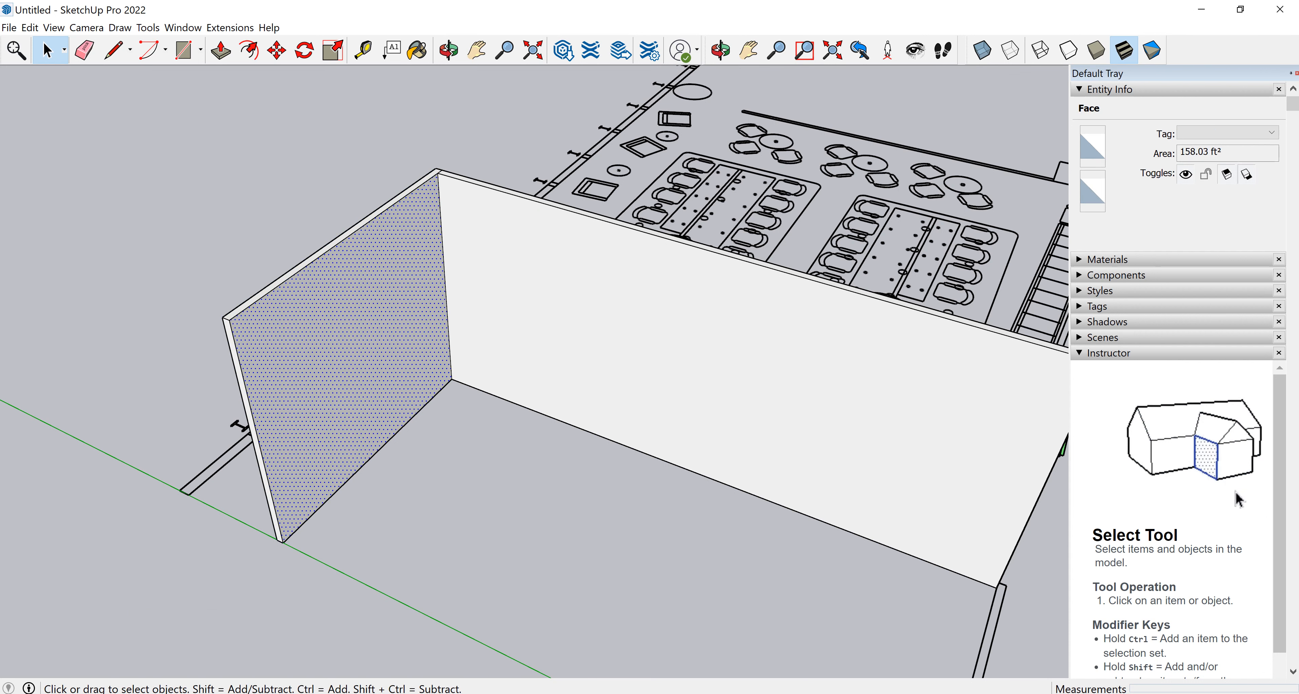
shift+click(333, 248)
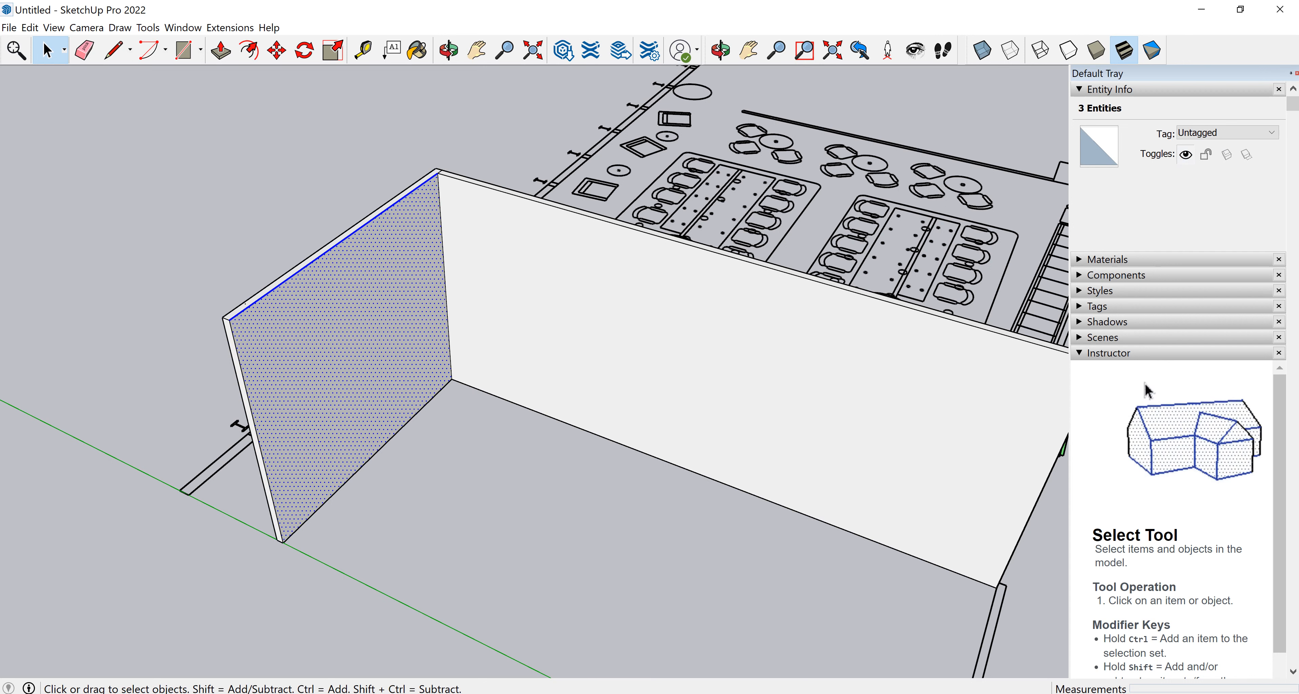
shift+click(330, 242)
click(317, 212)
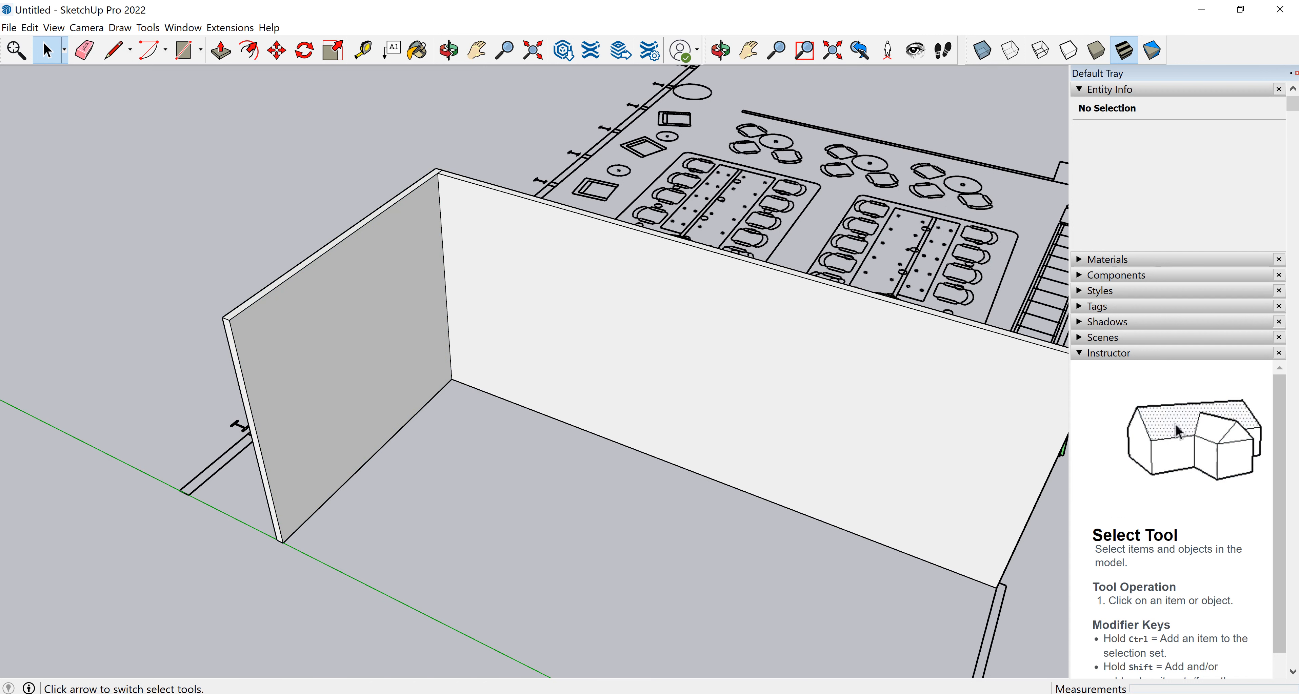
drag(126, 599, 468, 128)
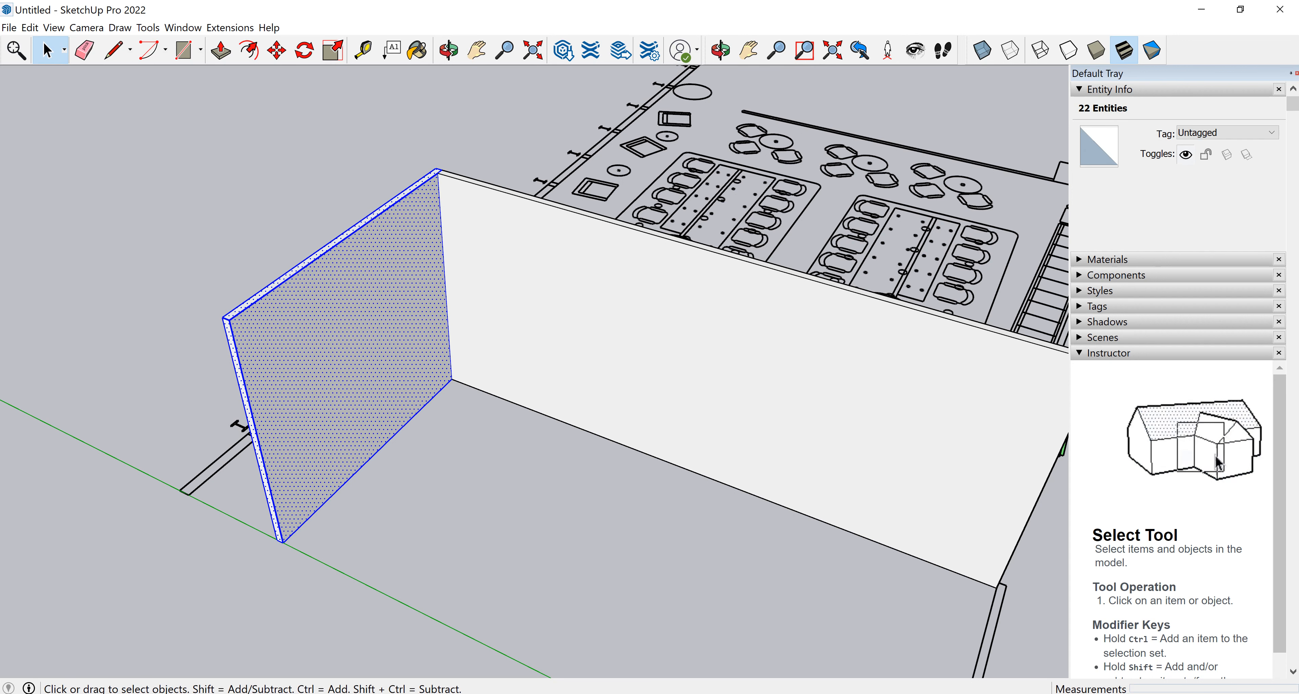
key(g)
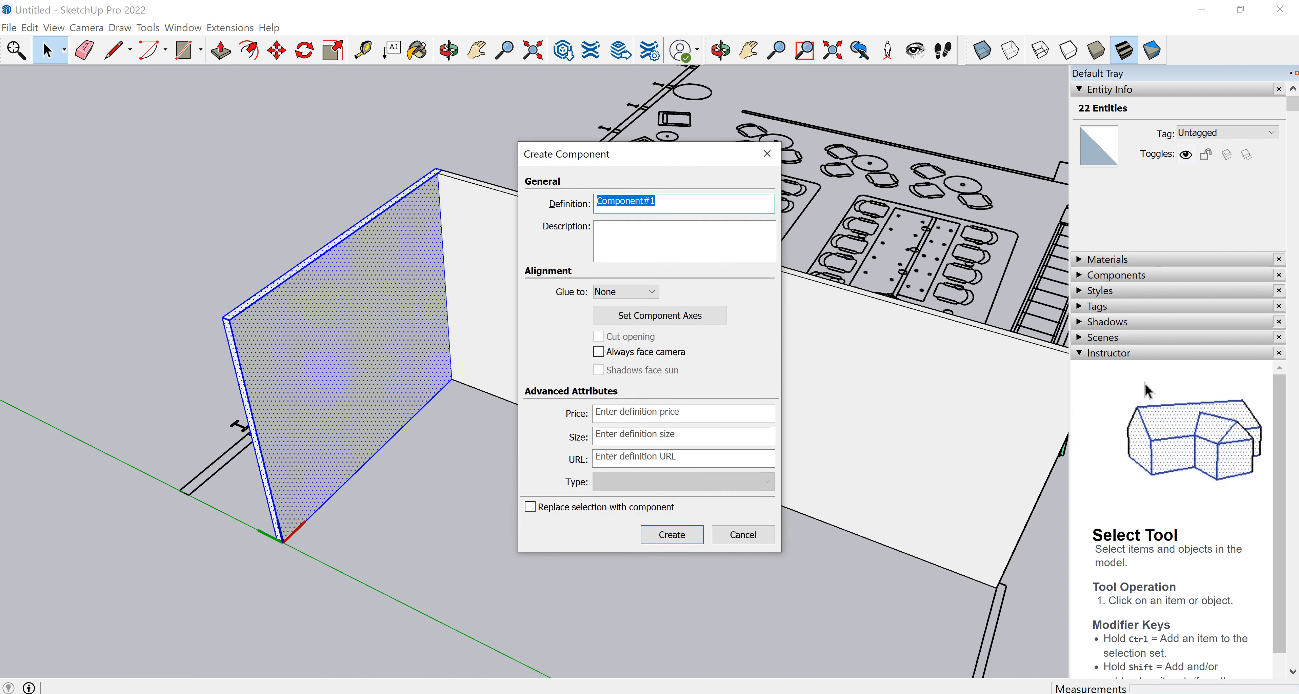
drag(640, 154, 541, 153)
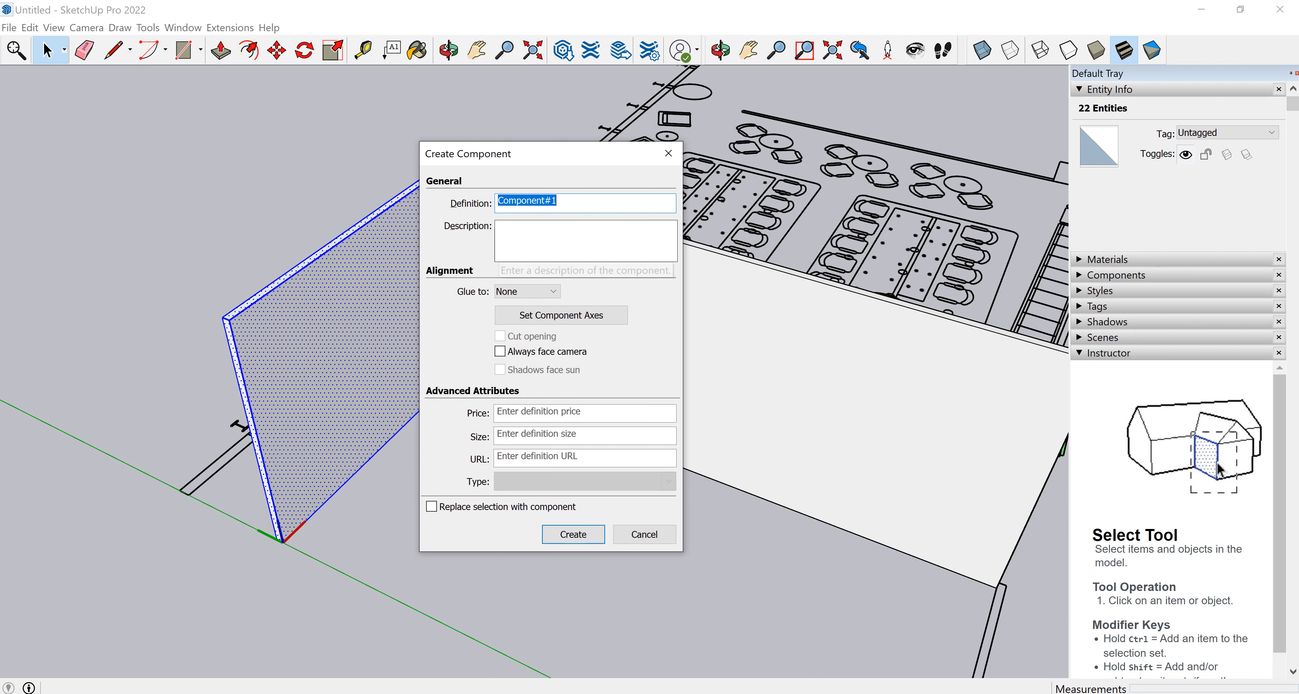
key(BackSpace)
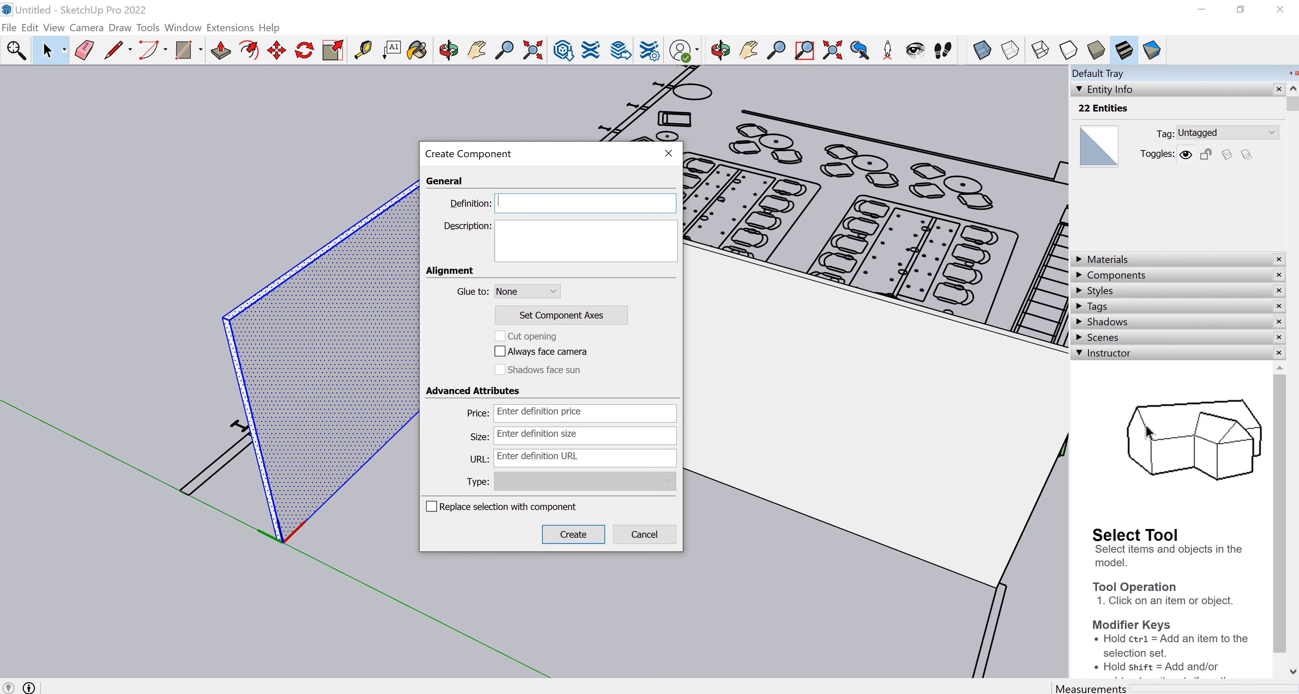
text(WALL)
text(WEST)
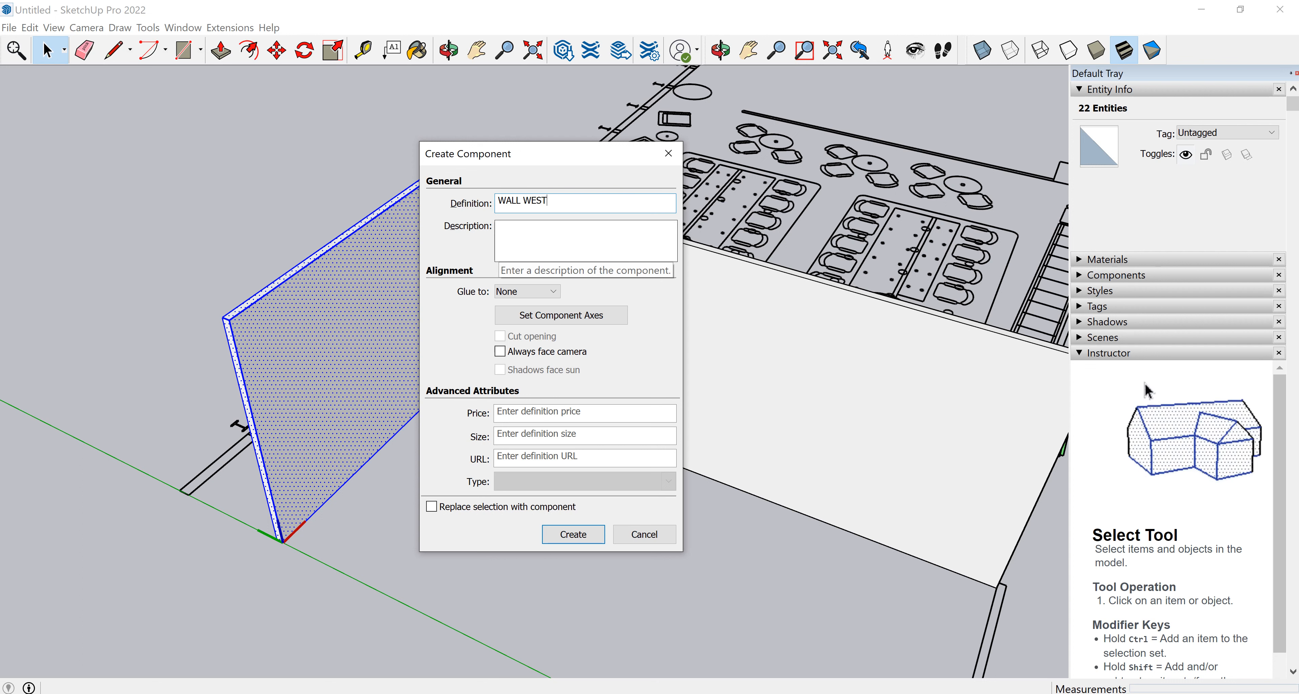
key(ctrl+a)
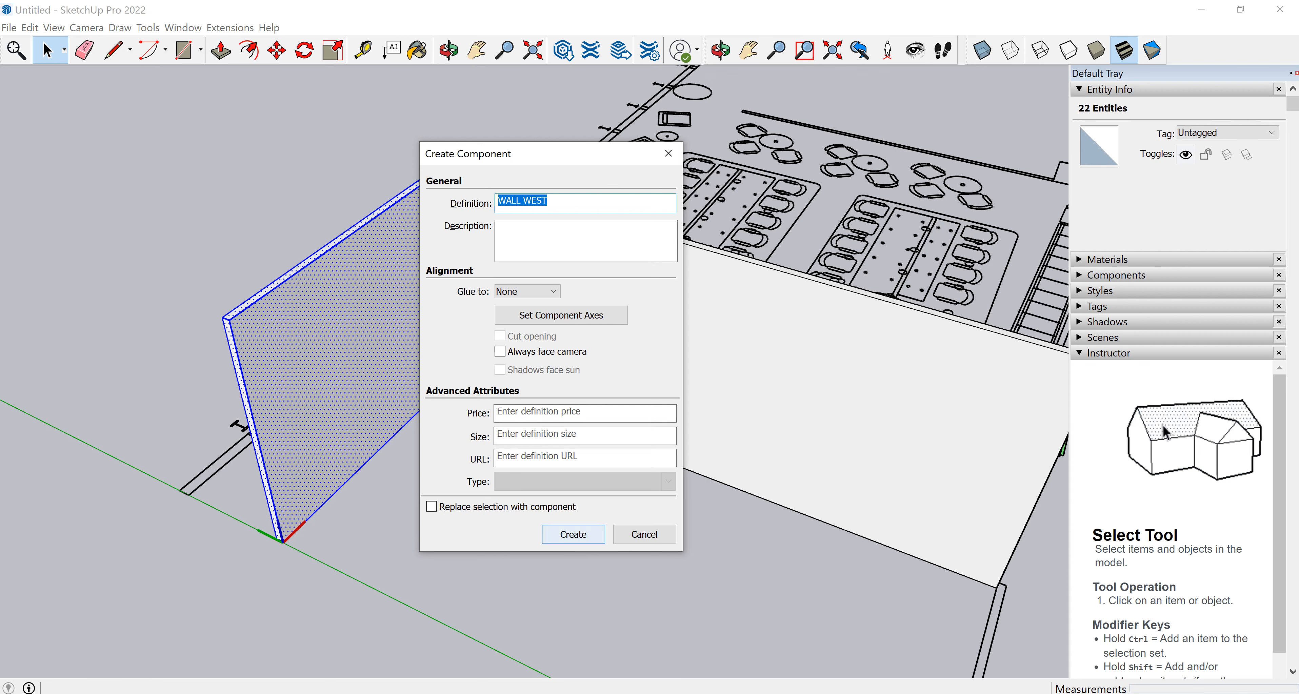
key(Return)
Reselect the whole west wall and create the WALL WEST component again, replacing the existing definition.
scroll(473, 555, down, 2)
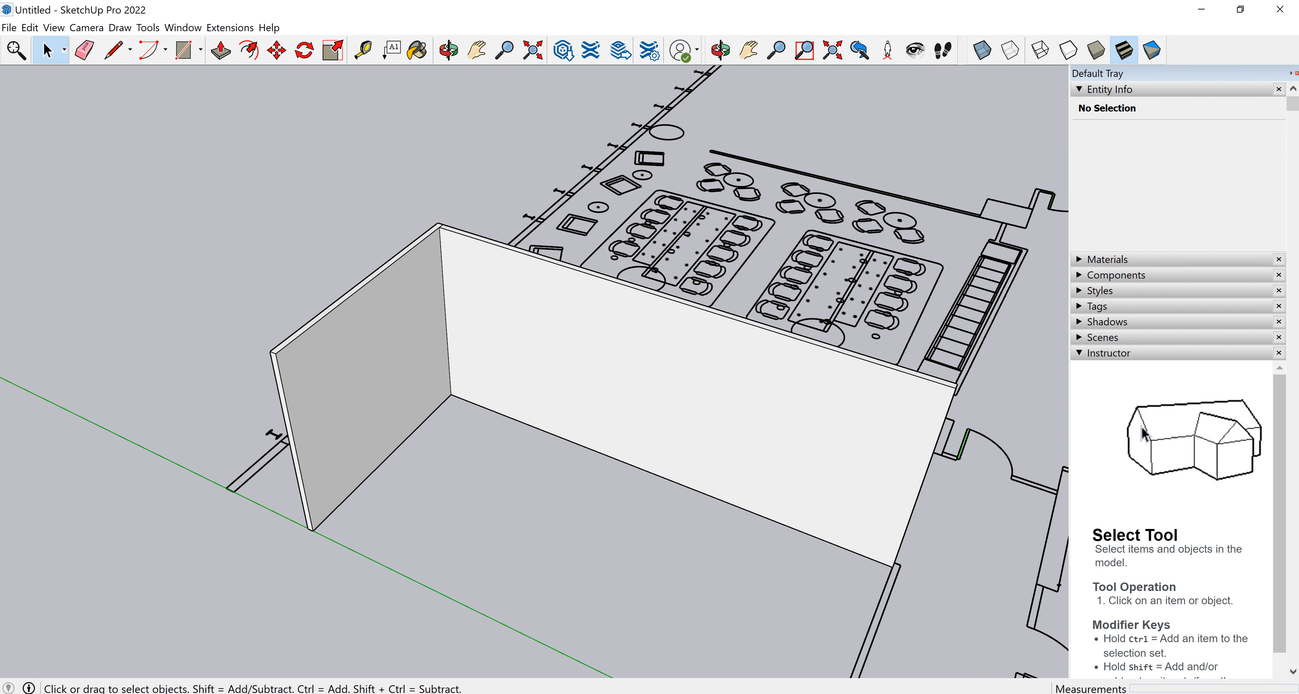
click(363, 428)
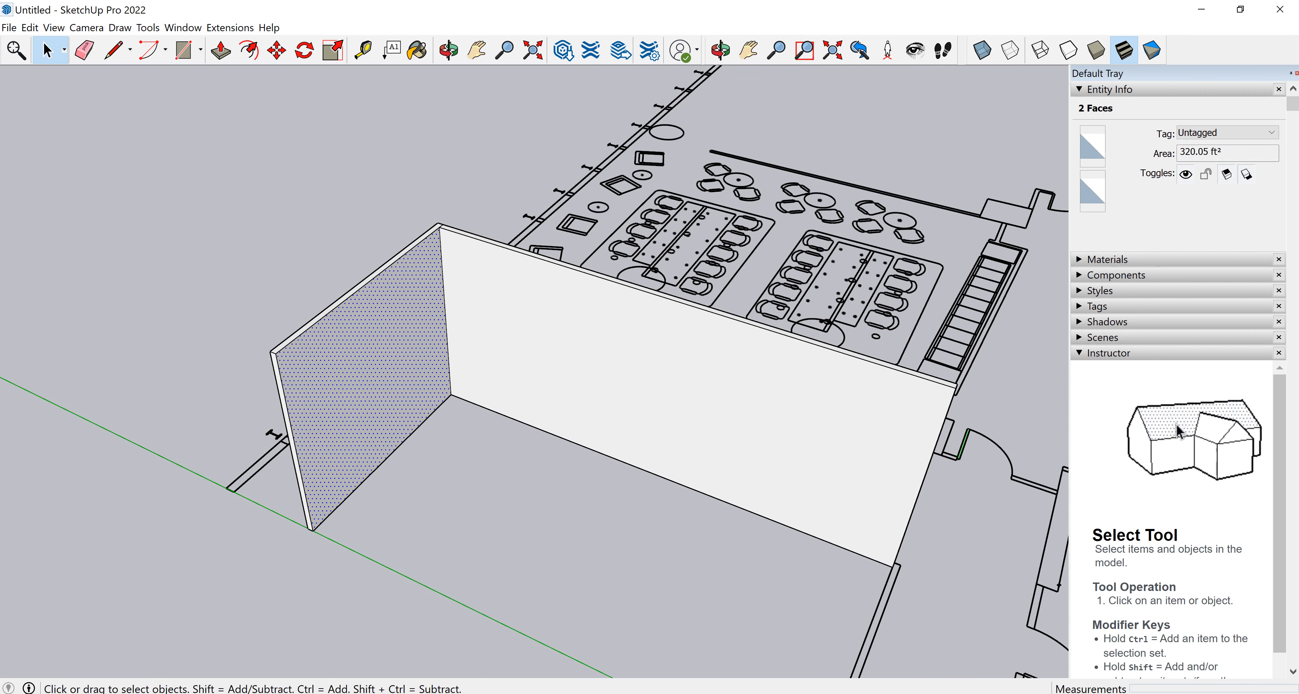
scroll(272, 353, up, 1)
scroll(331, 261, down, 3)
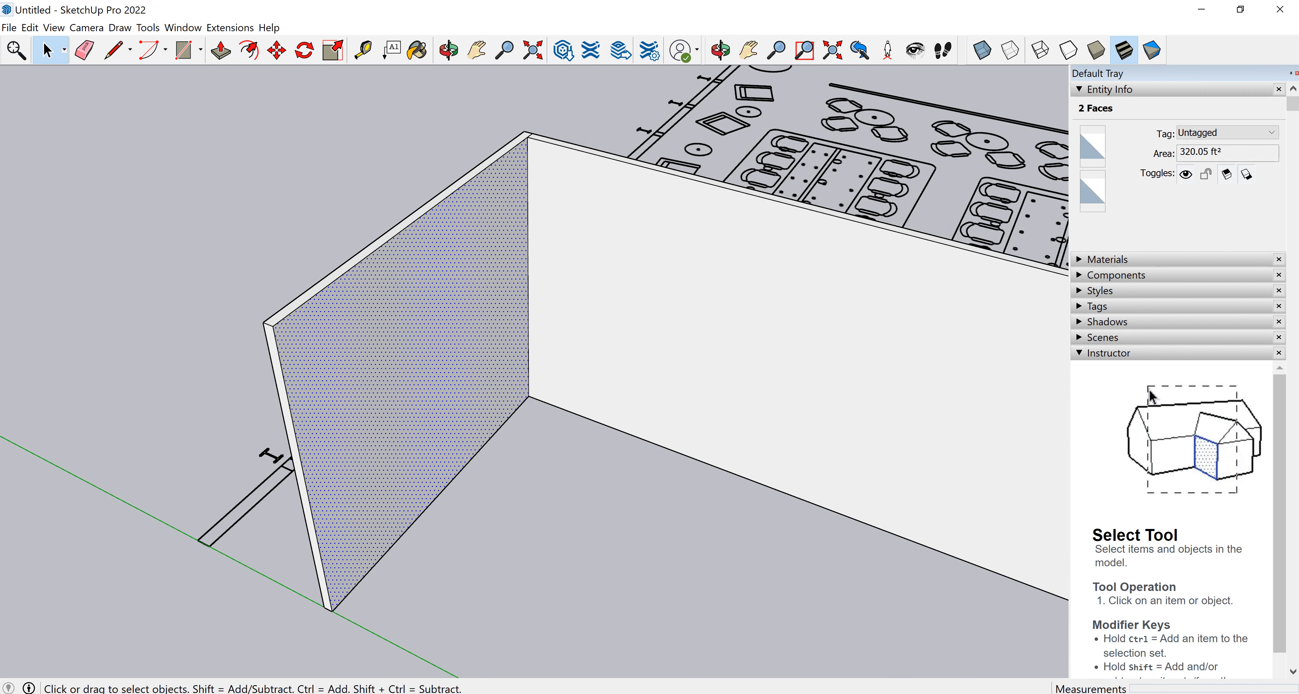
drag(207, 566, 546, 144)
click(545, 145)
click(322, 353)
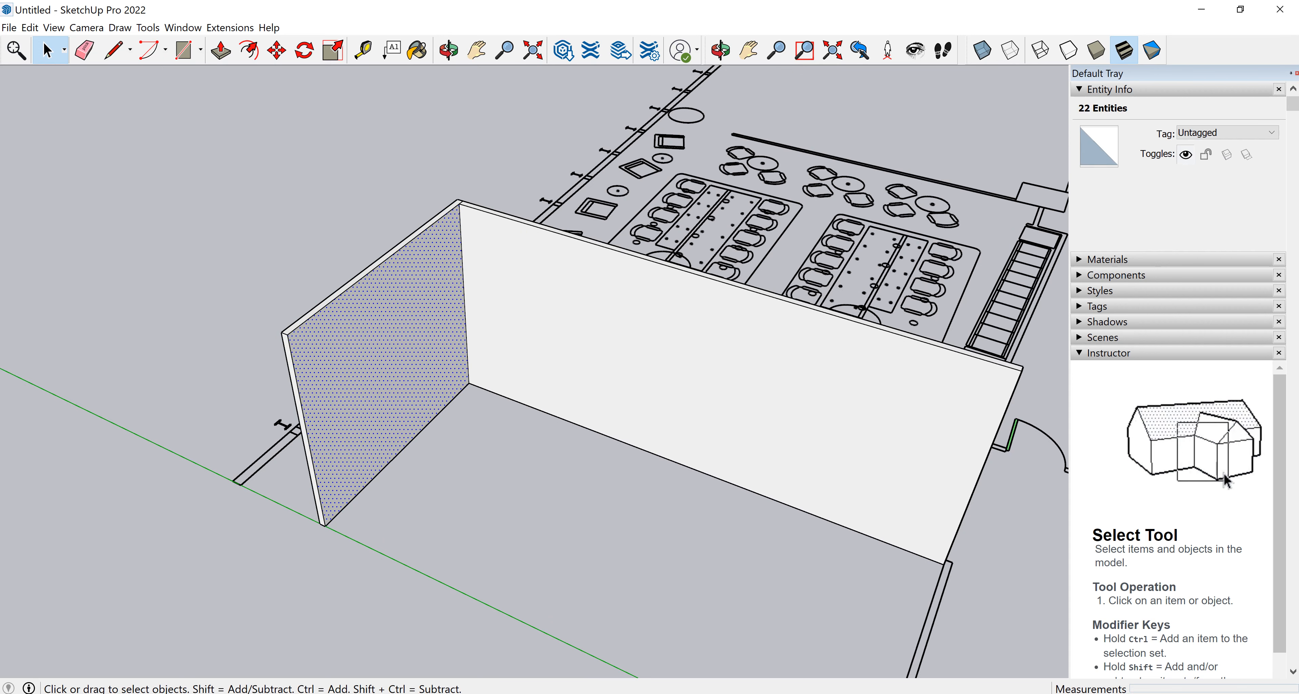
scroll(308, 349, up, 2)
scroll(315, 338, down, 3)
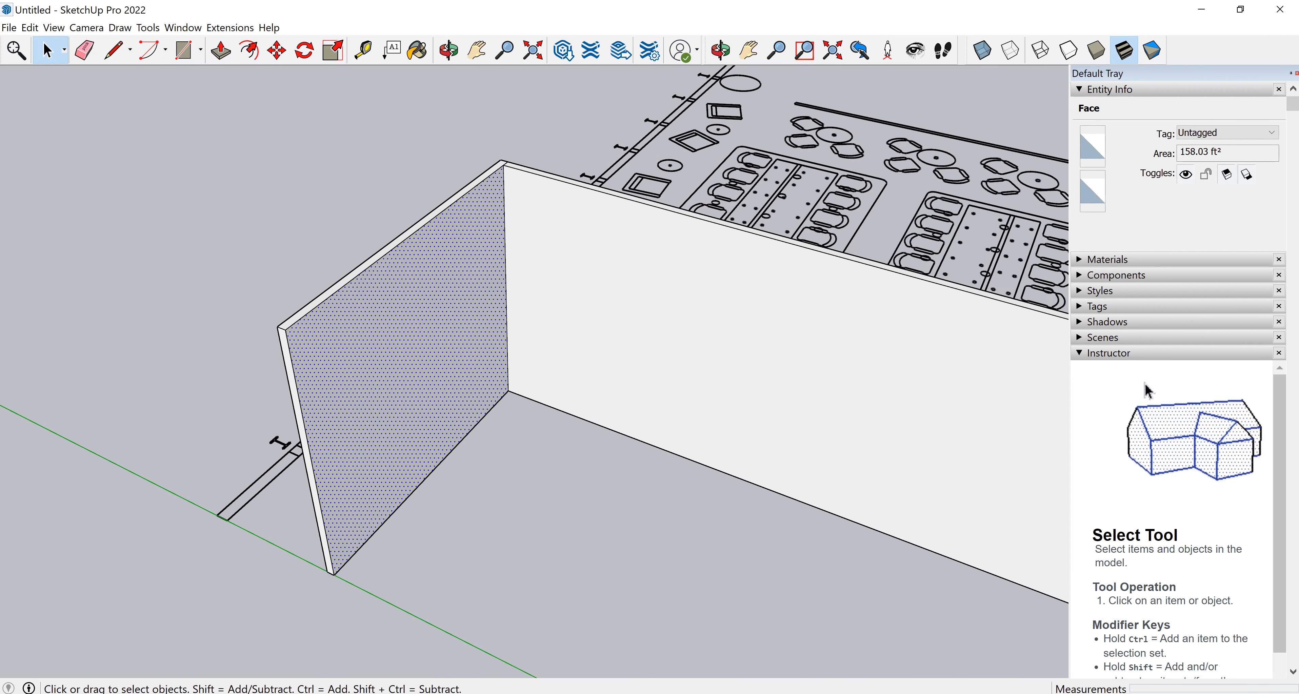
drag(194, 618, 529, 138)
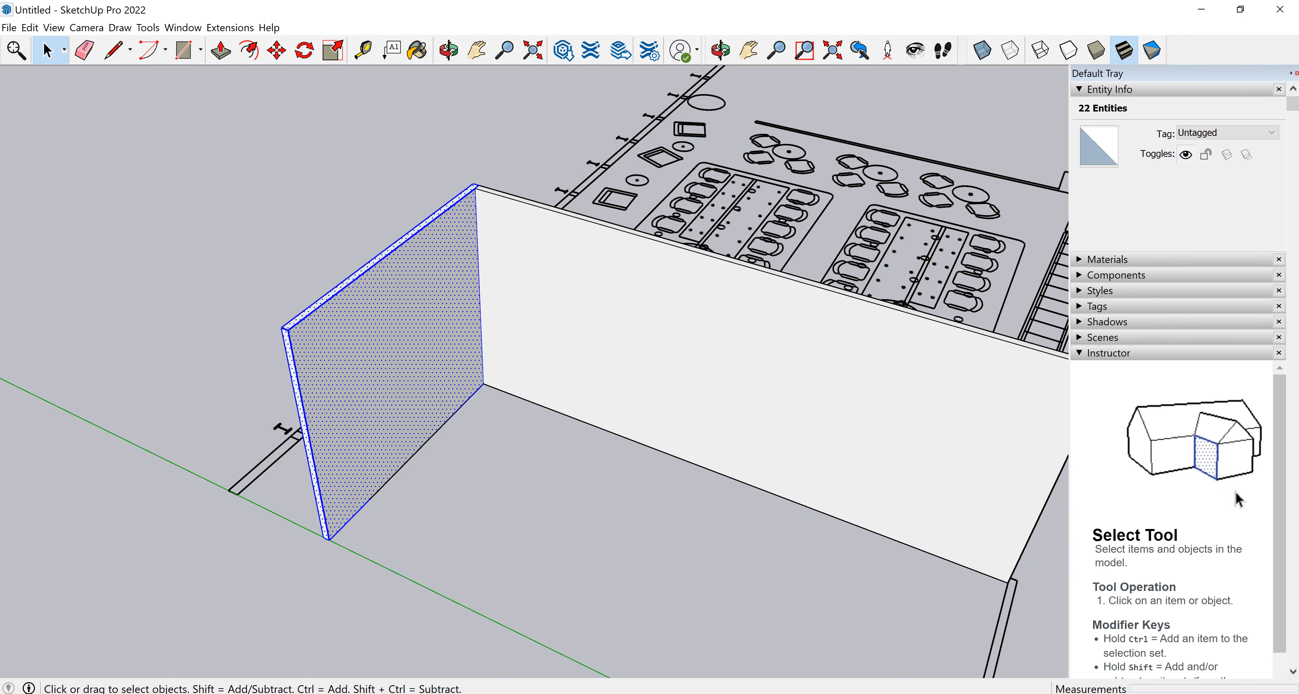
text(gW)
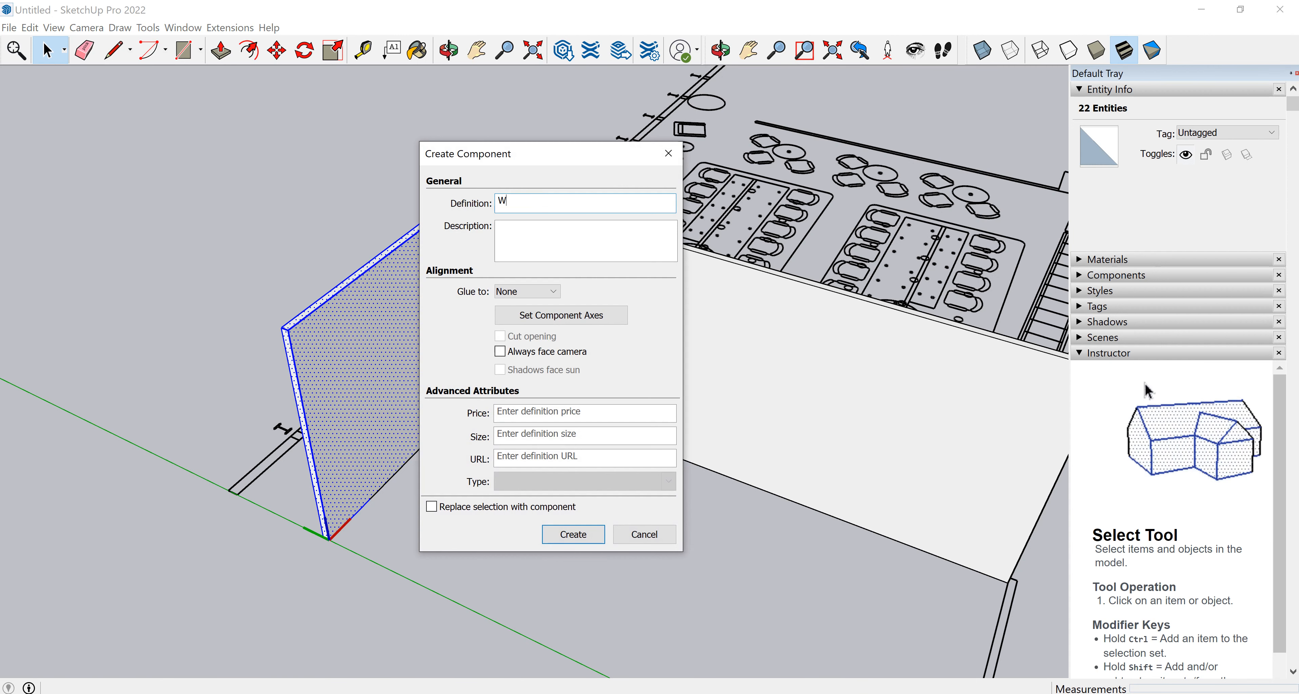
text(ALL WEST)
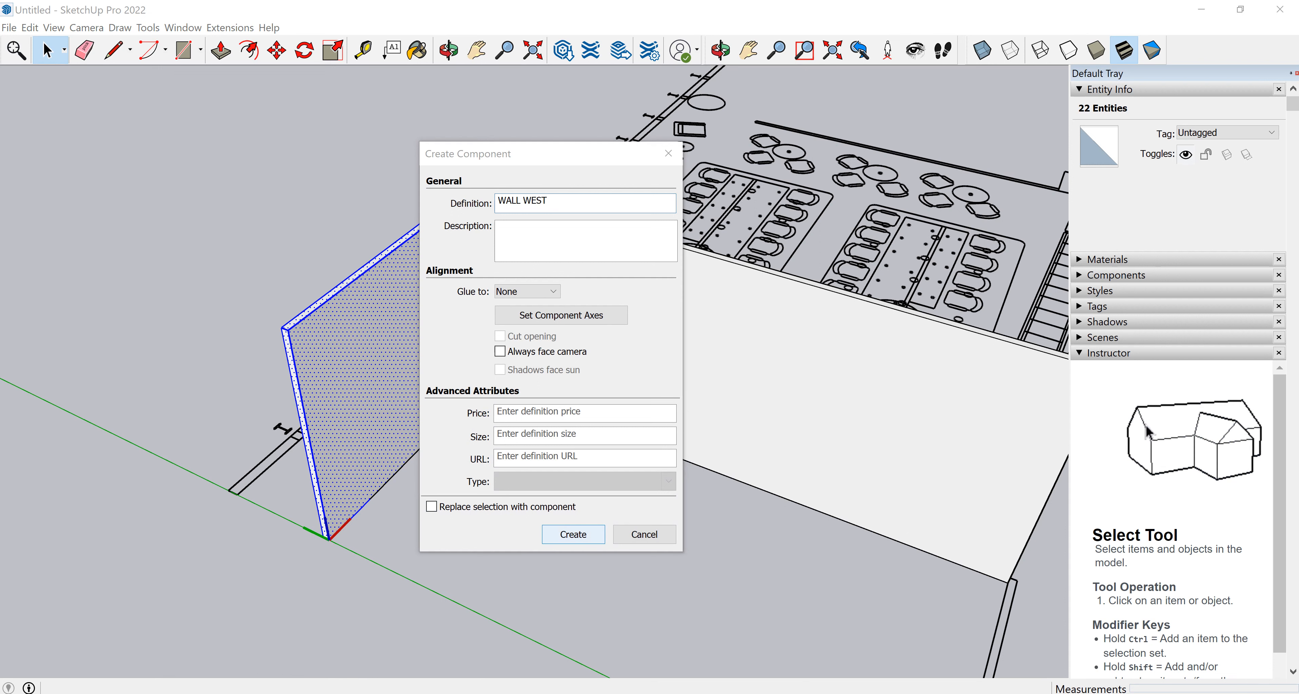
key(Return)
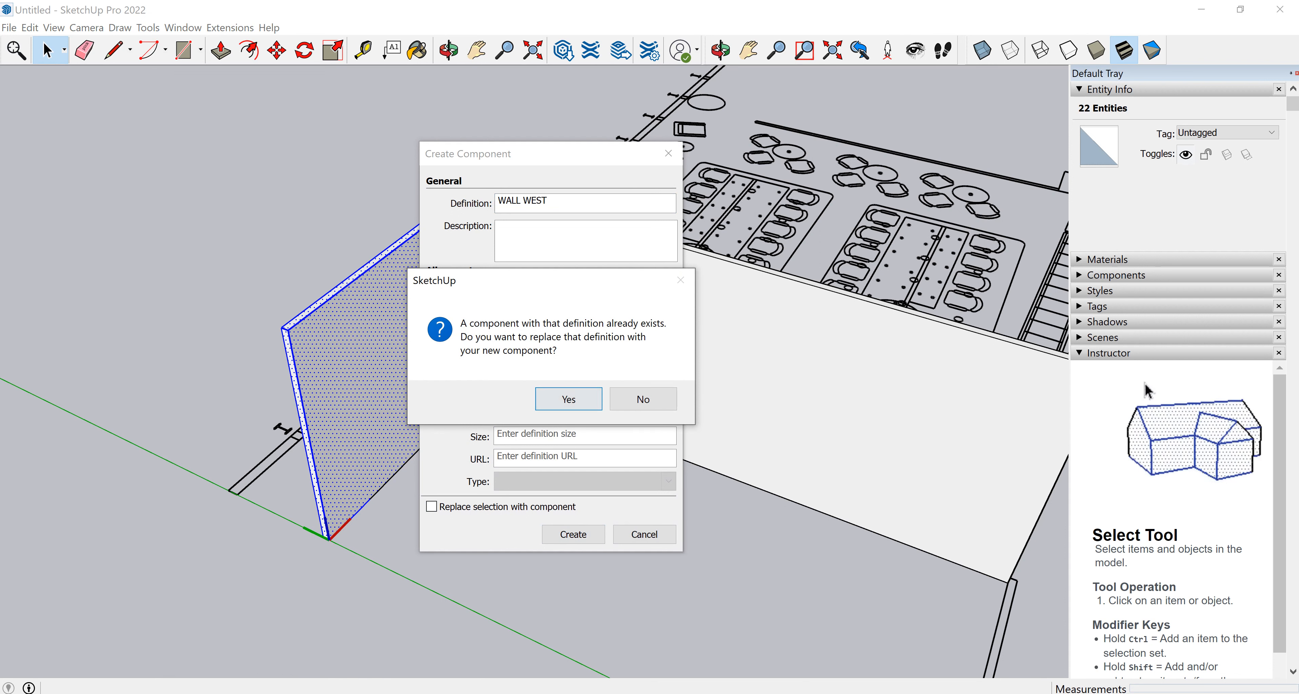
key(Return)
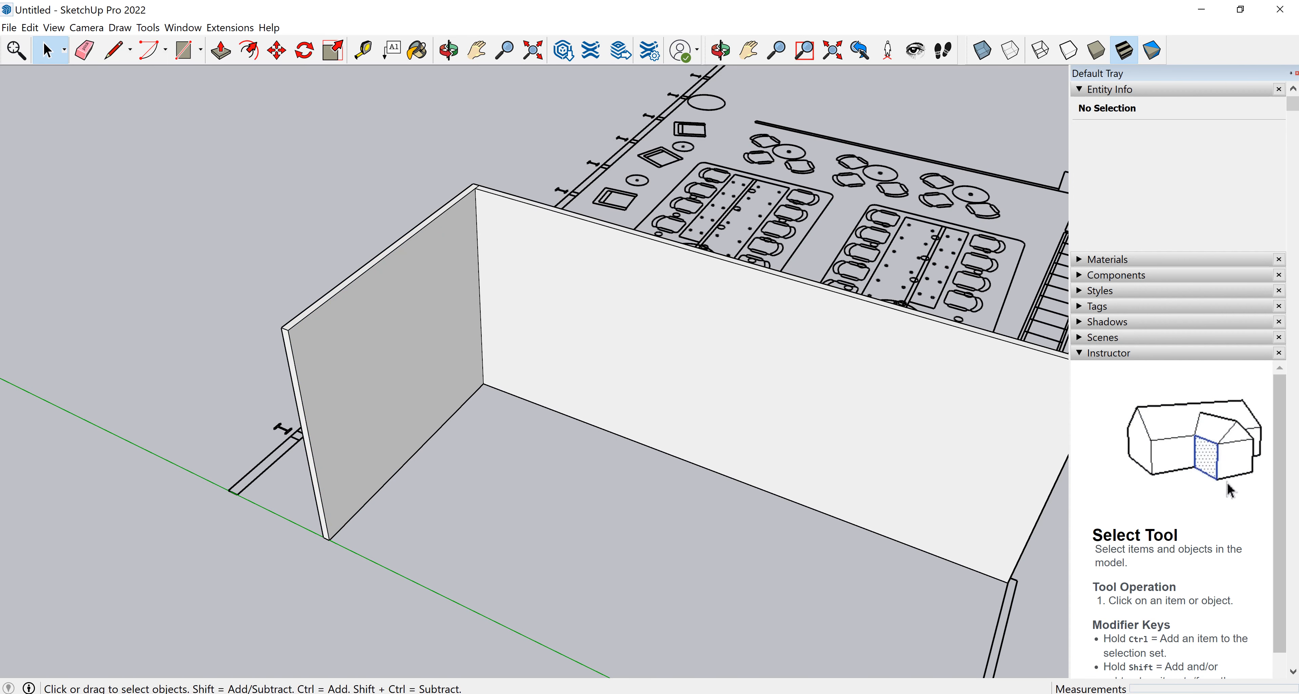
Inspect the west wall's inner face up close and clear the selection.
click(348, 363)
scroll(286, 326, up, 8)
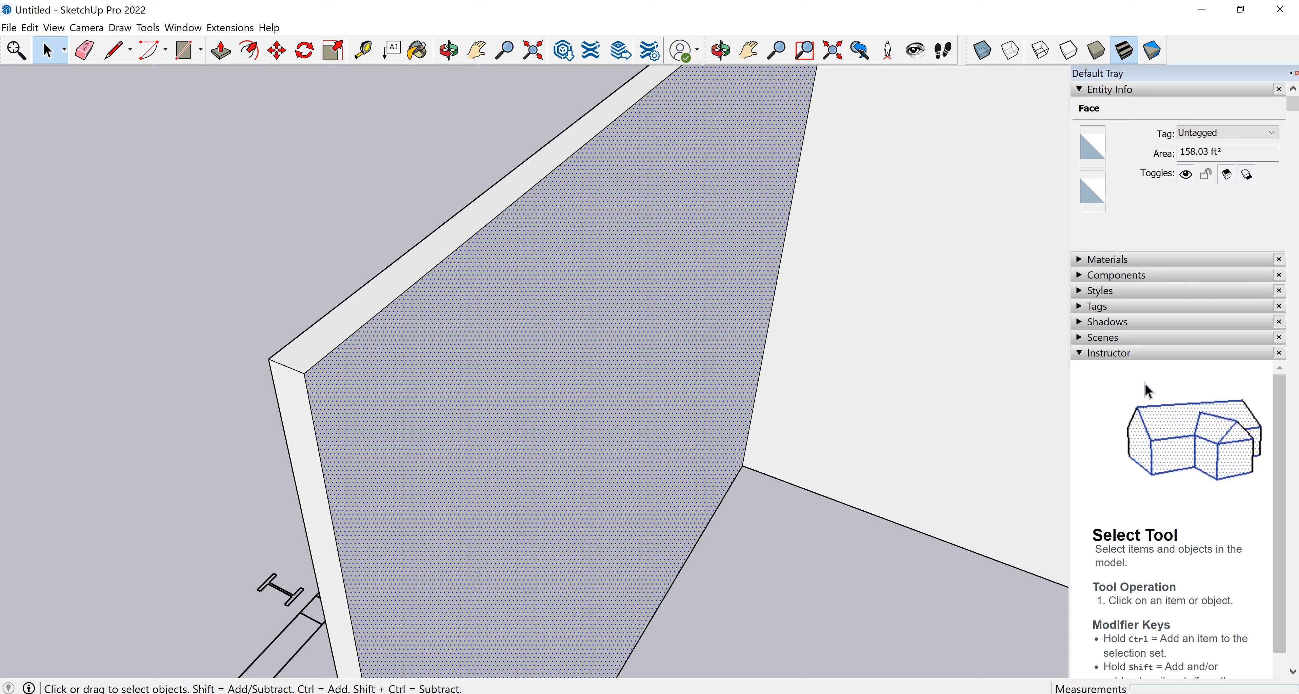
scroll(286, 326, down, 5)
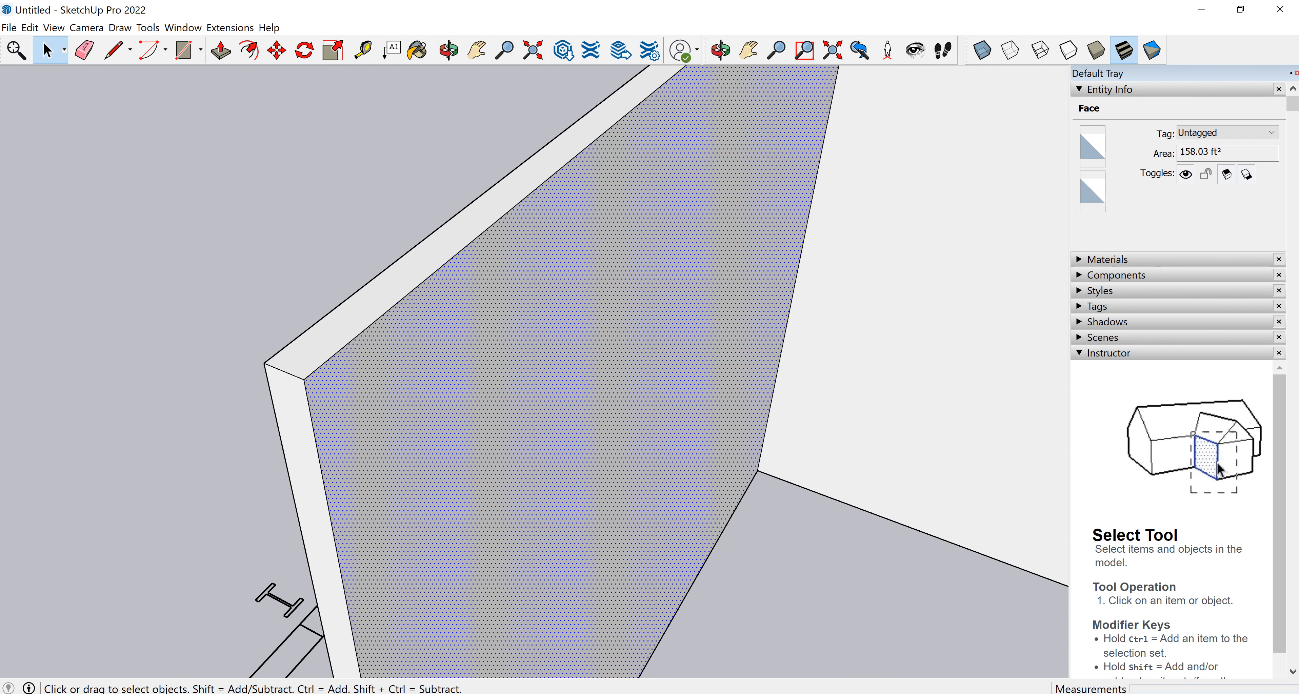
scroll(413, 423, down, 5)
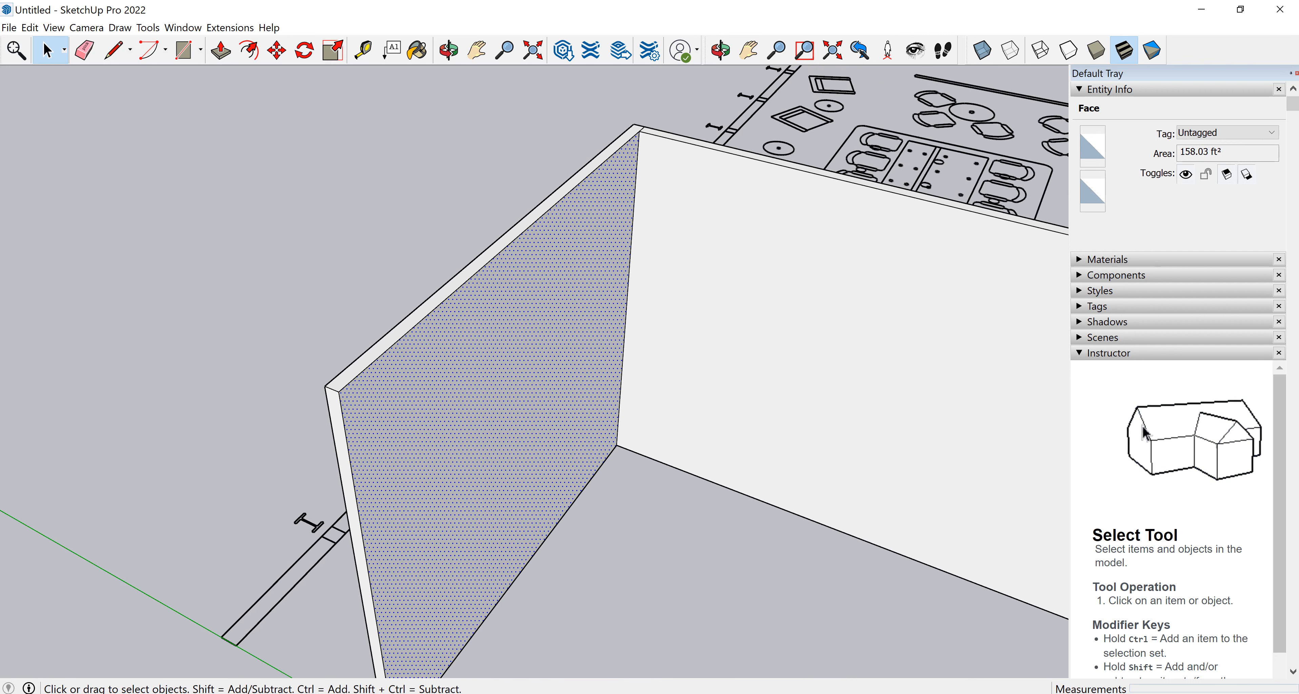
scroll(412, 419, down, 1)
key(ctrl+t)
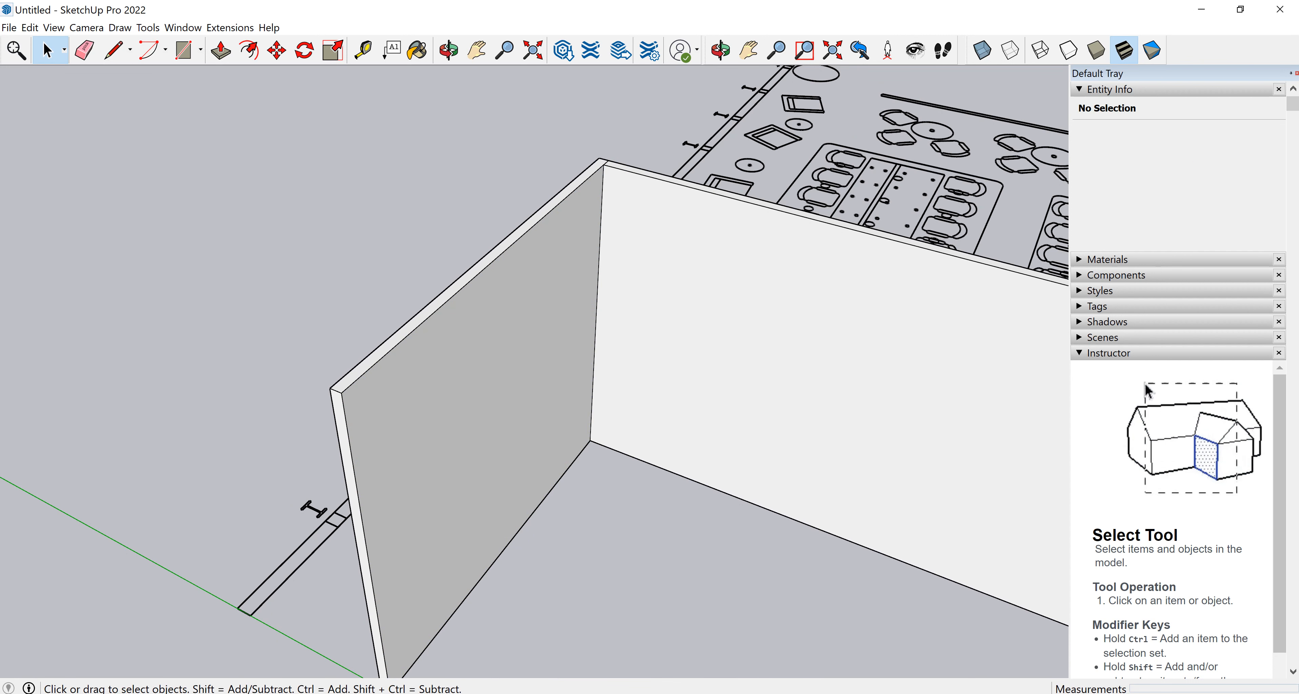
scroll(152, 318, down, 2)
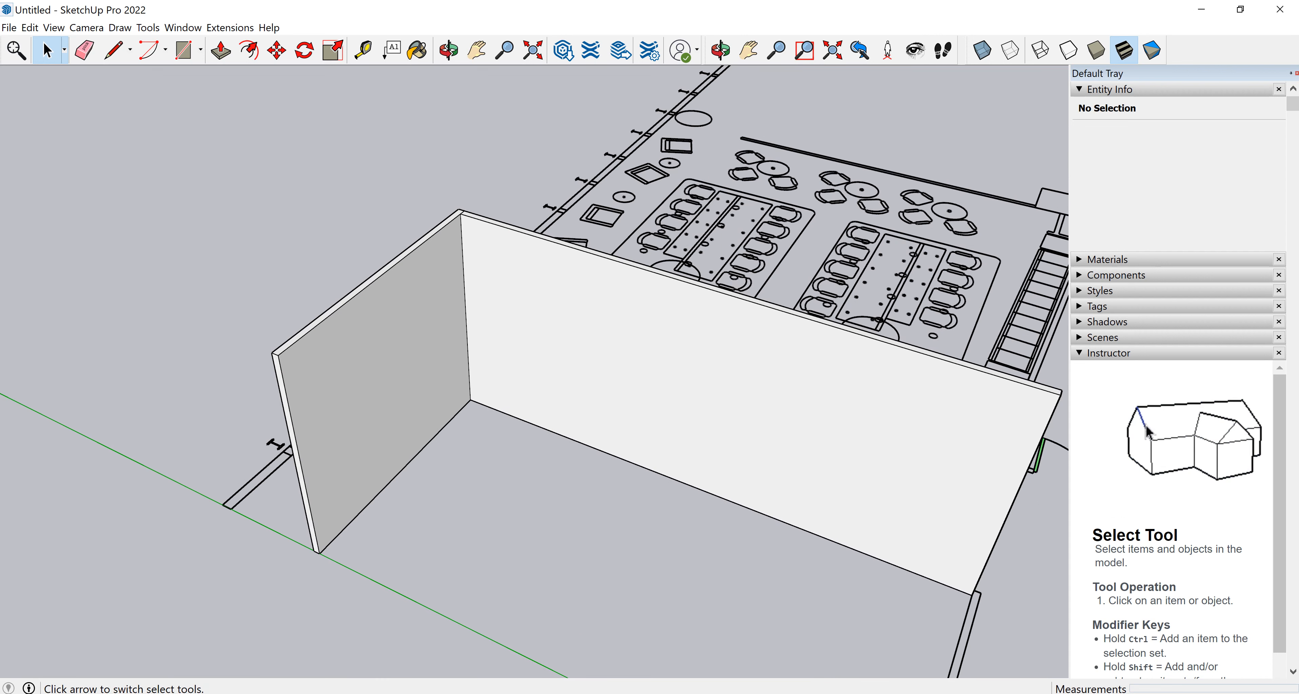
Window-select all of the west wall's geometry and make it a group.
drag(210, 613, 504, 156)
middle_drag(454, 323, 721, 247)
middle_drag(504, 378, 635, 242)
middle_drag(535, 394, 827, 273)
middle_drag(605, 262, 386, 482)
middle_drag(655, 343, 454, 383)
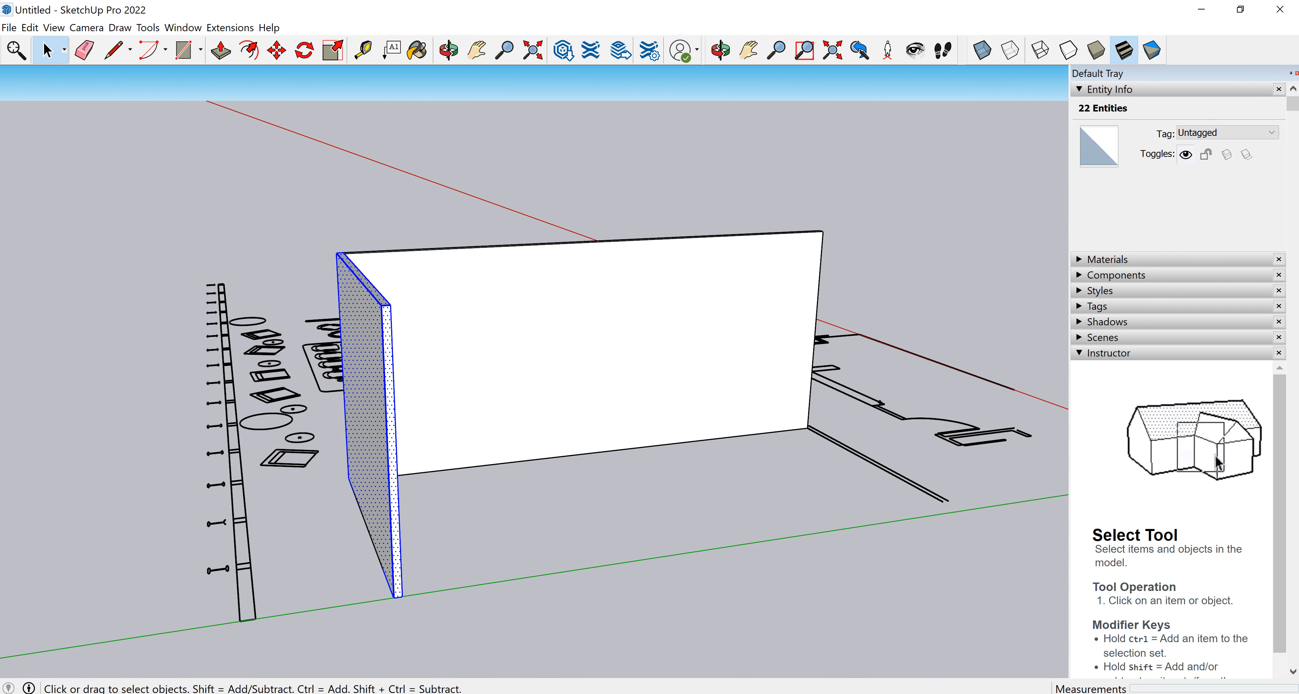
middle_drag(530, 353, 333, 409)
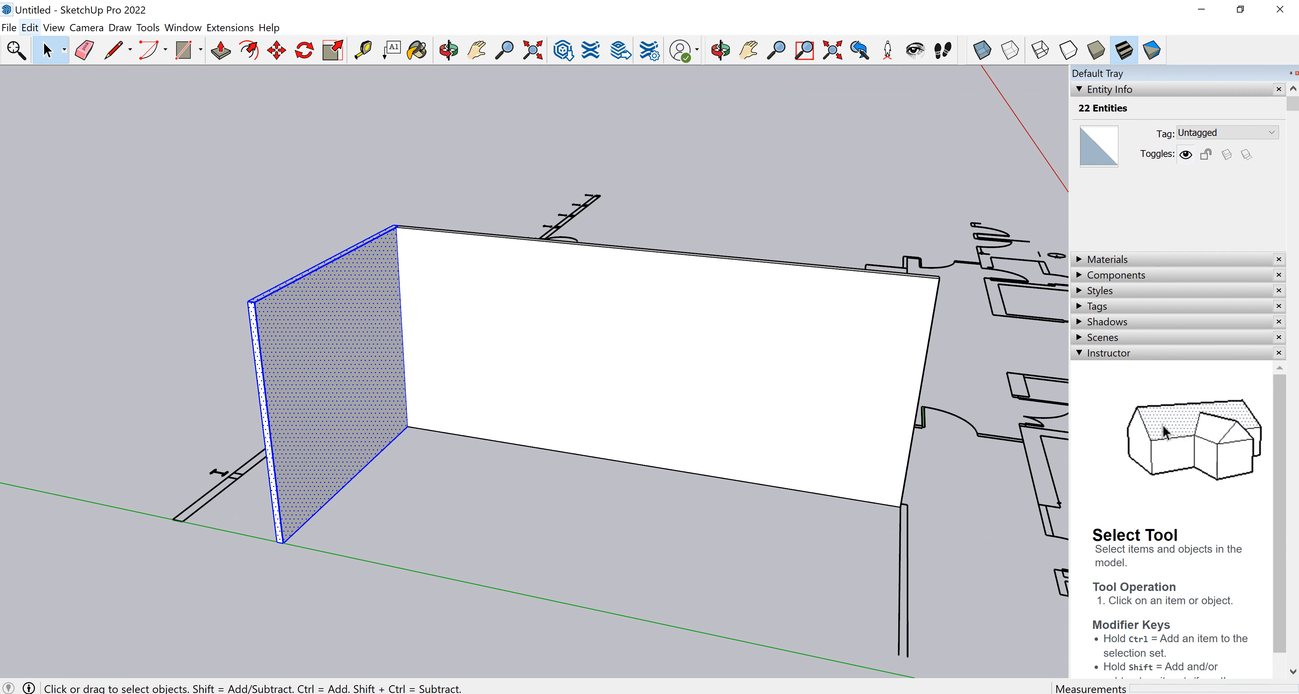
click(30, 27)
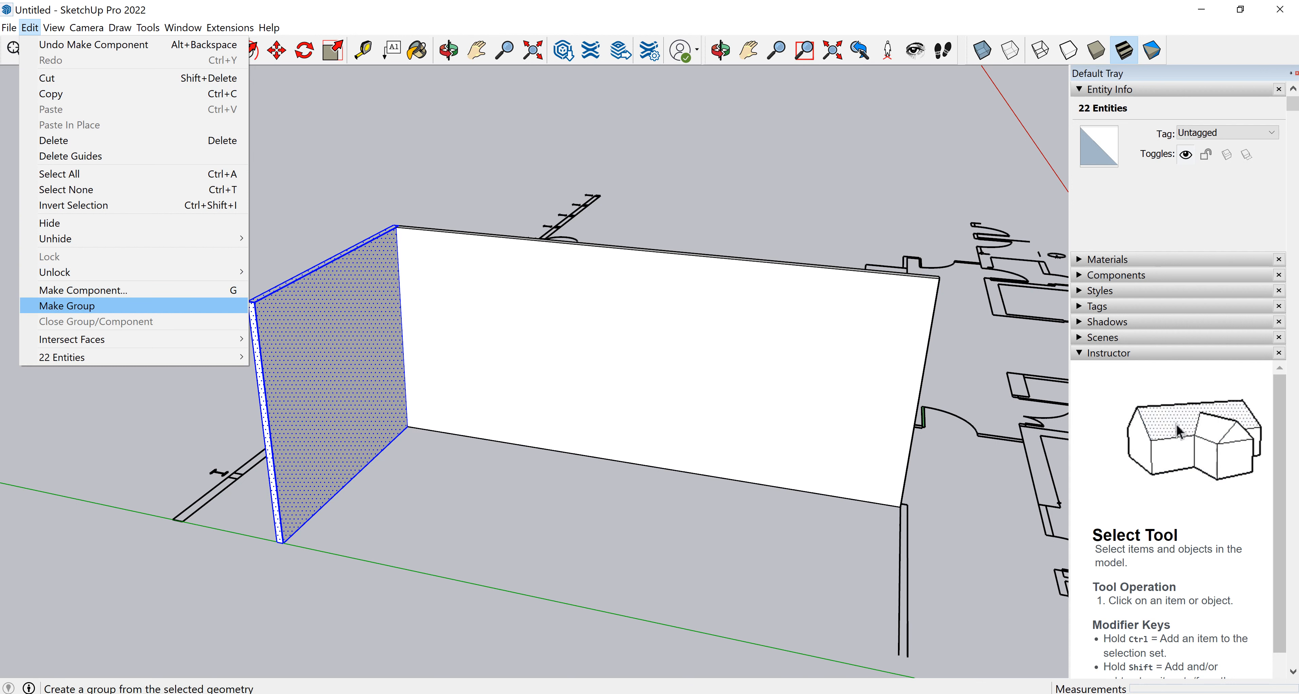
click(67, 306)
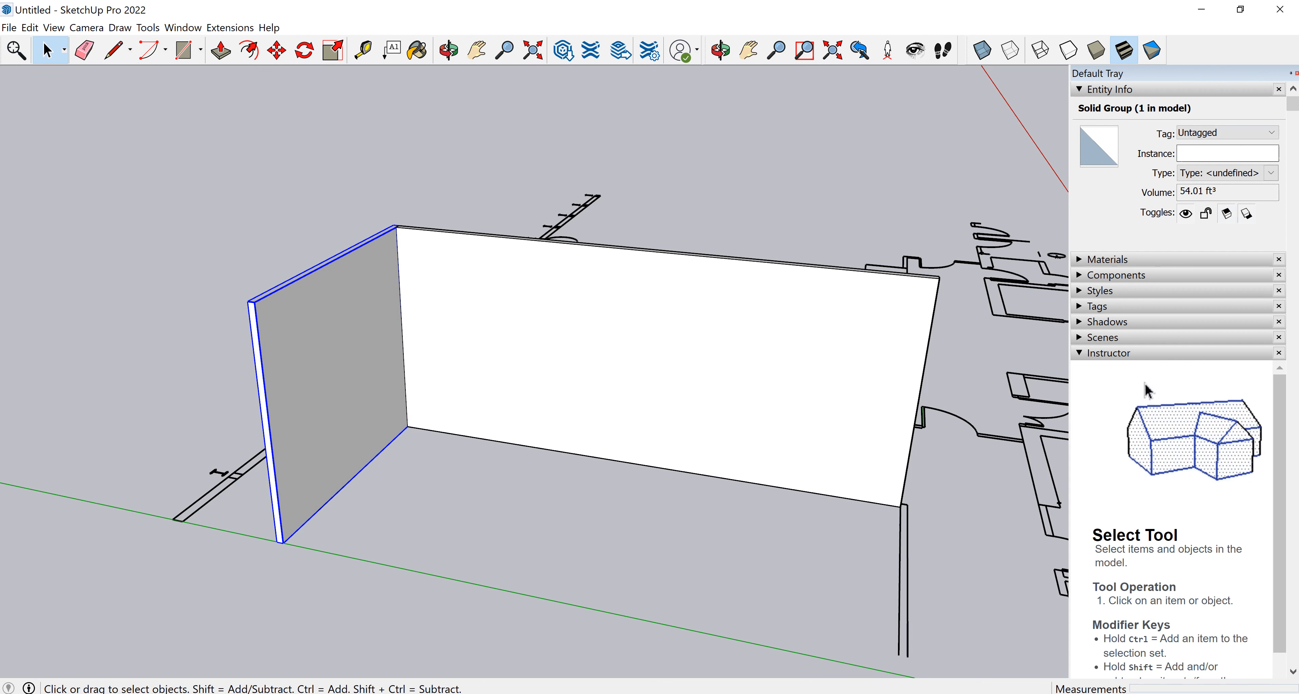
Name the west wall group's instance WALL WEST v3.
click(1227, 153)
text(WALL WEST )
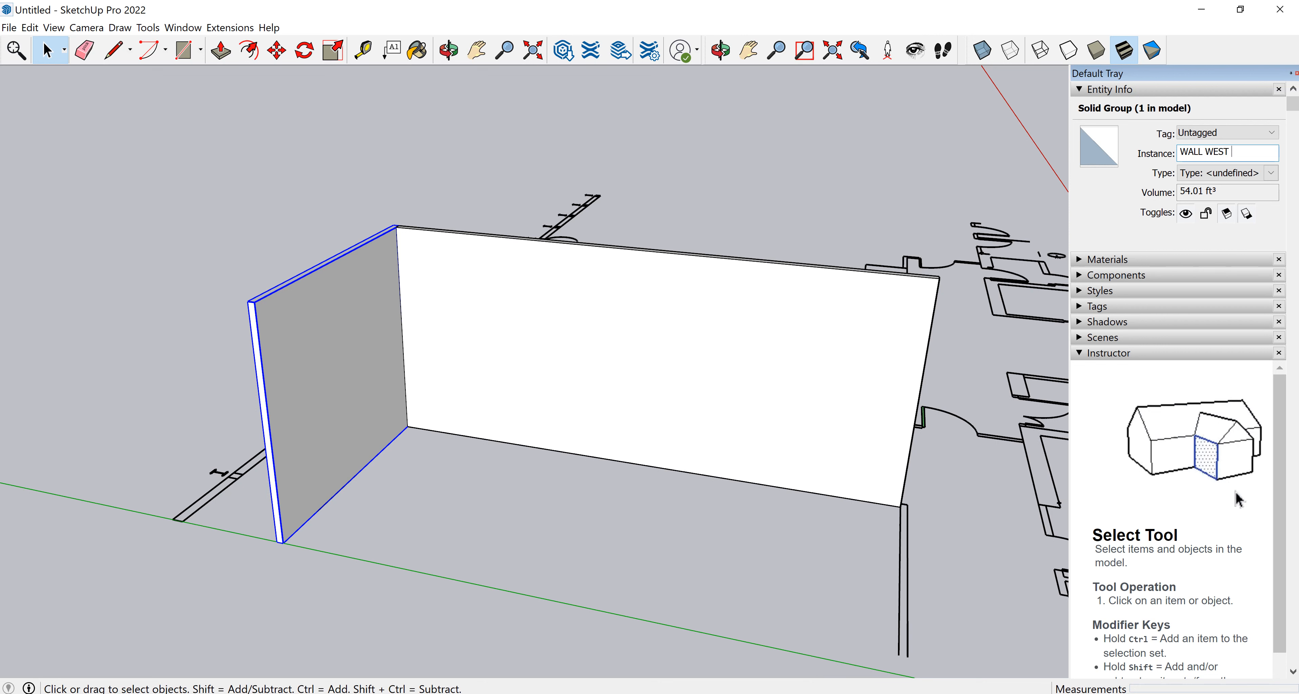
text(V3)
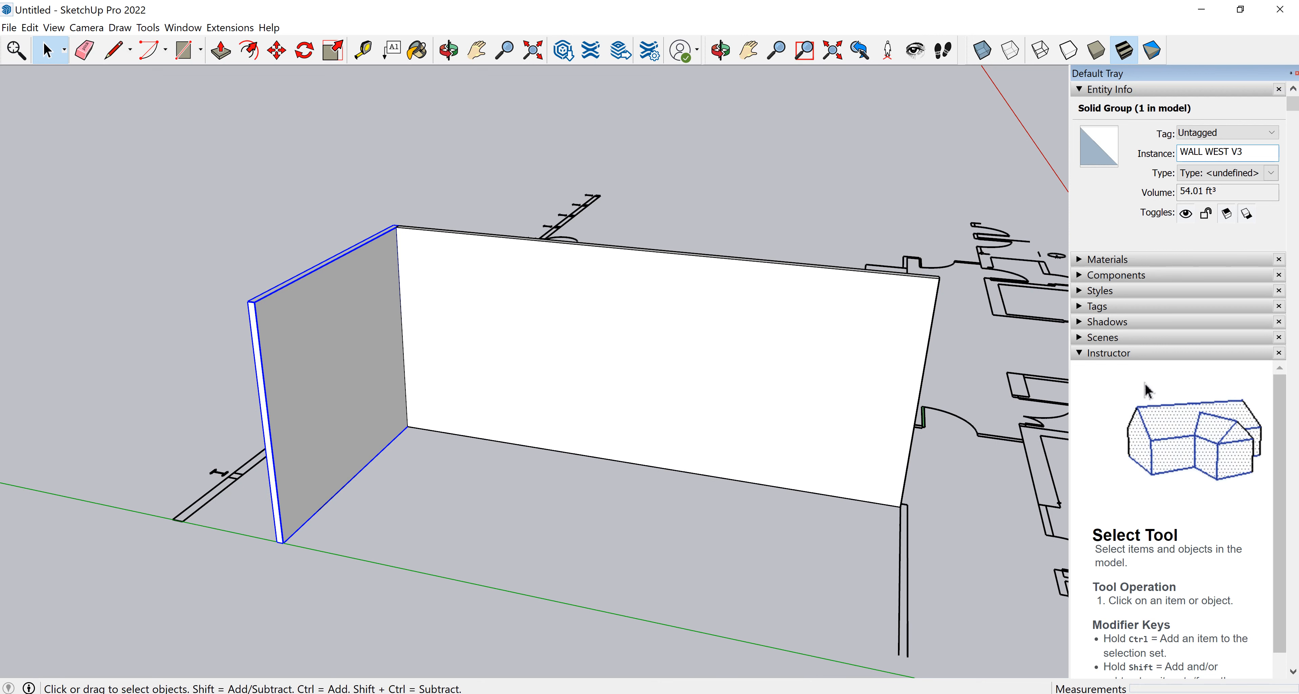
key(BackSpace)
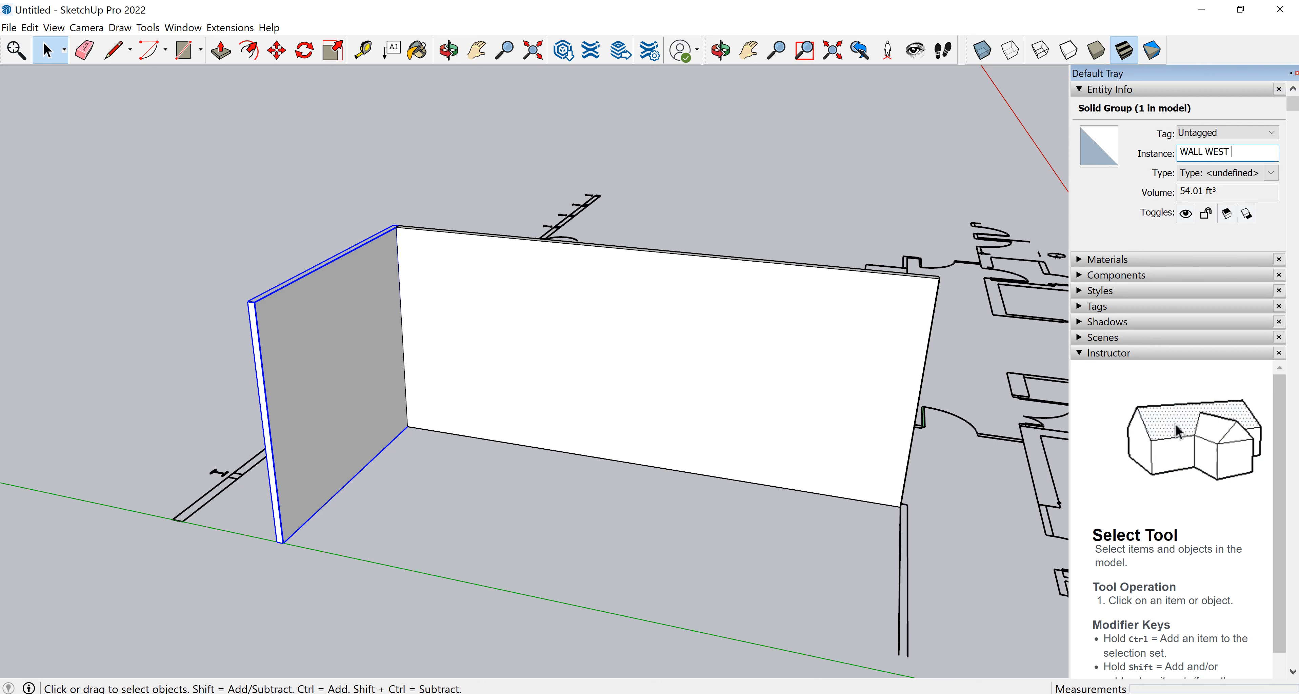
text(v3)
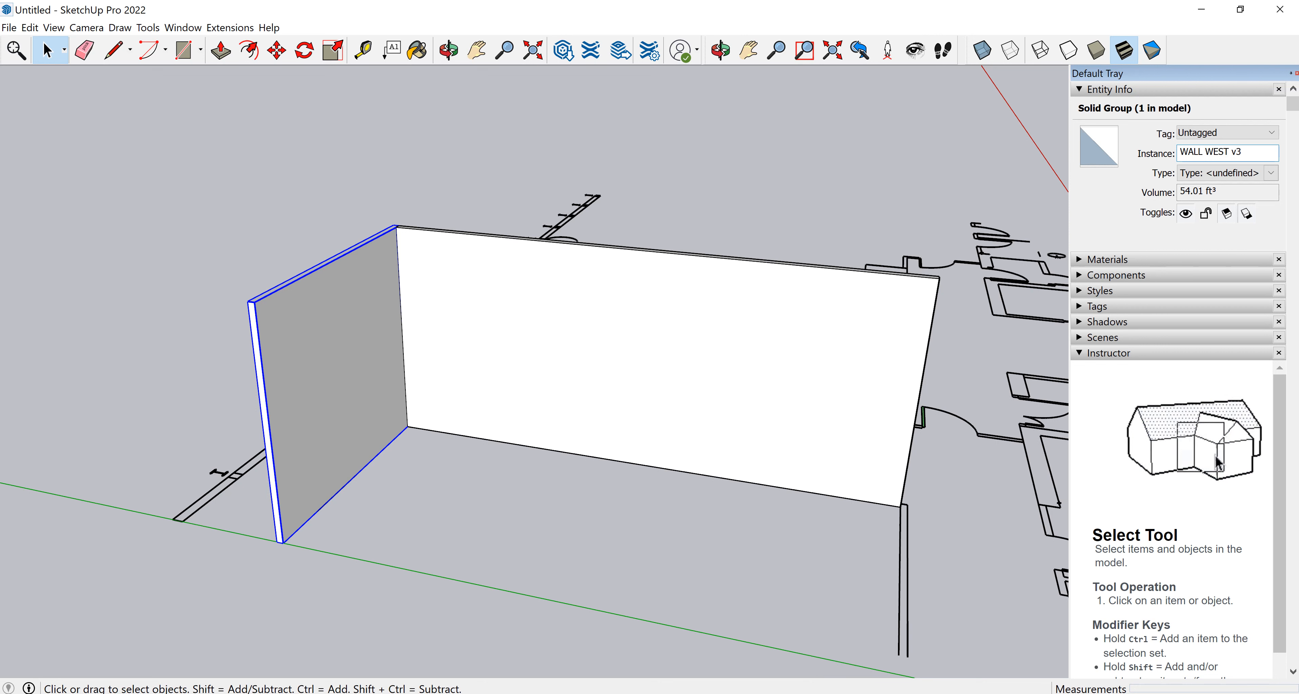
click(605, 545)
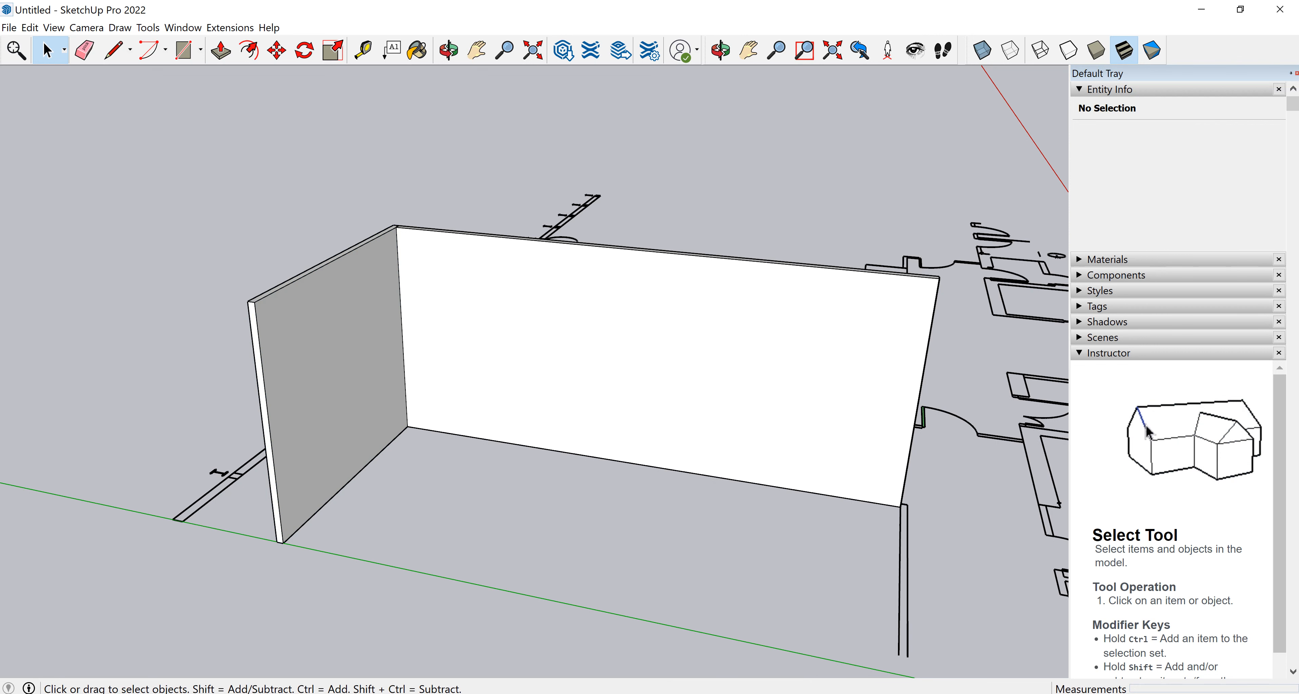
Reselect the west wall group and view it more closely.
click(330, 383)
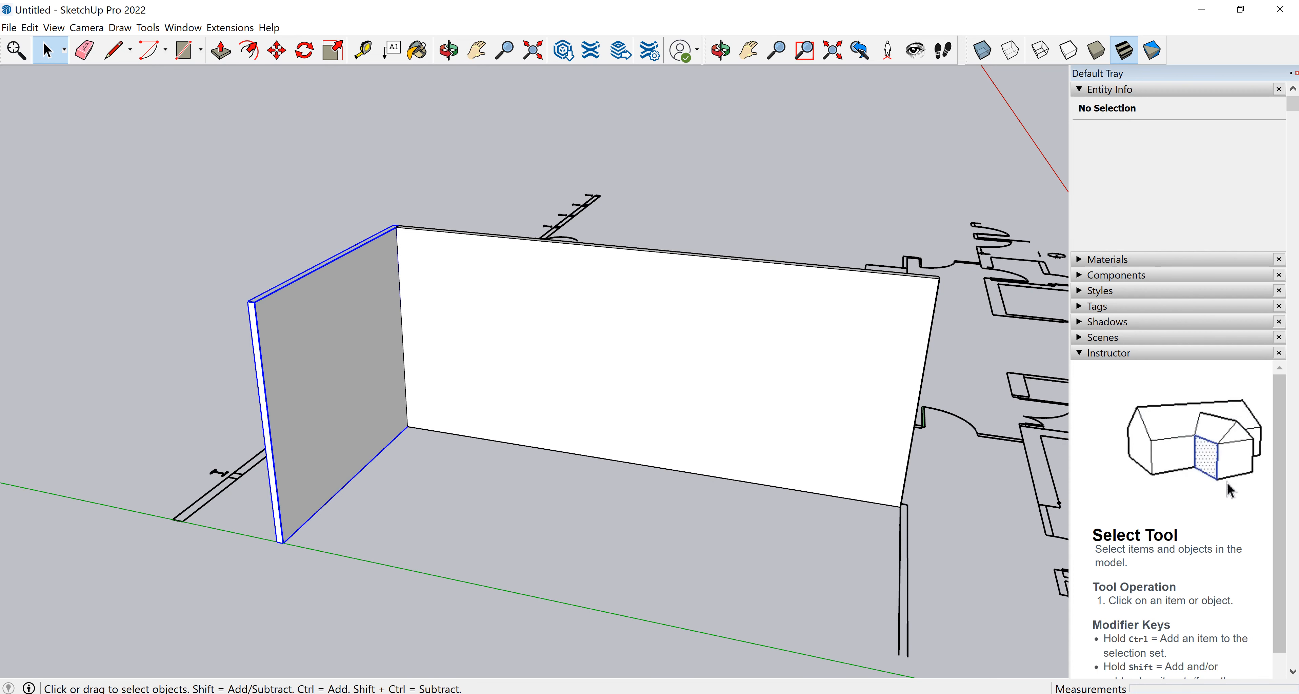
scroll(192, 286, up, 3)
scroll(192, 286, up, 3)
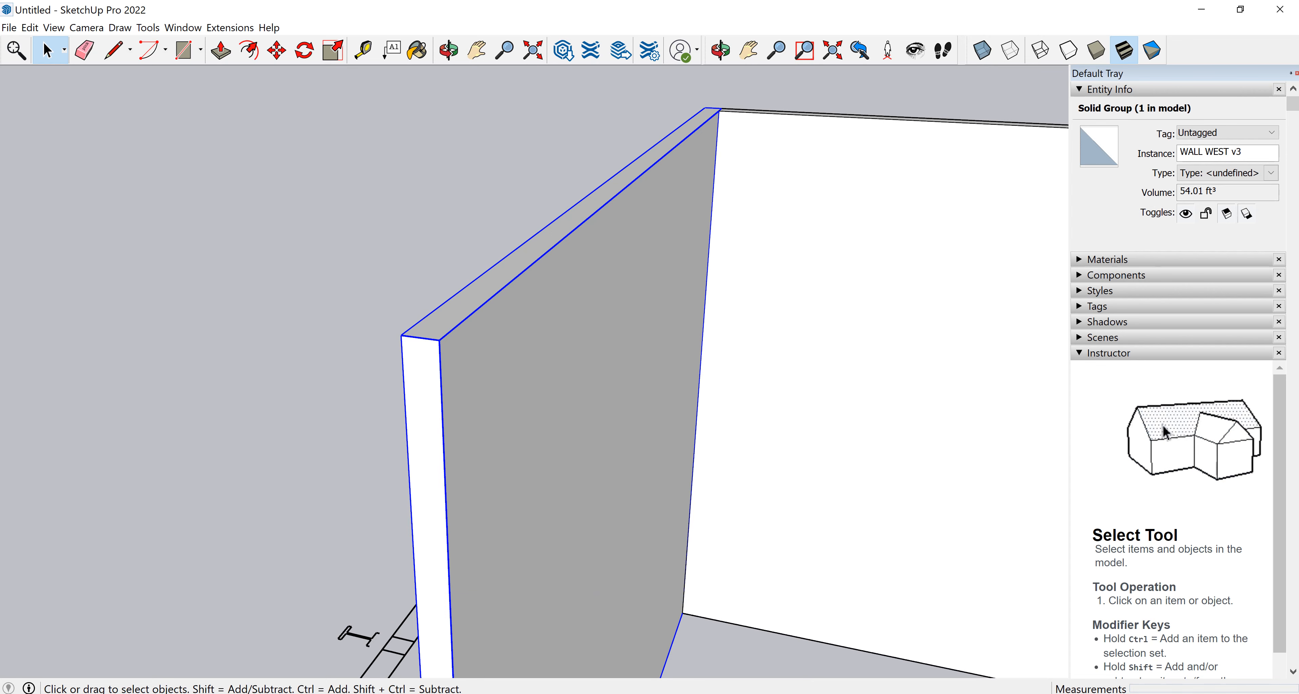
scroll(653, 392, down, 3)
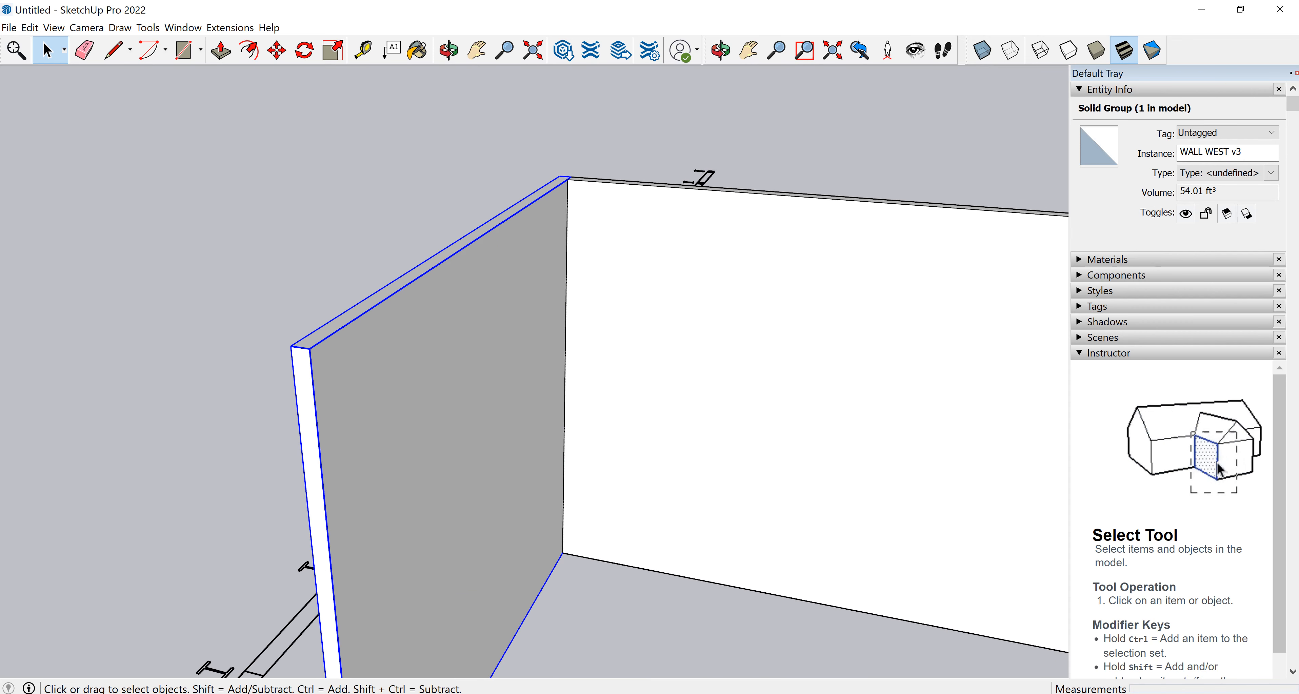
scroll(190, 367, down, 1)
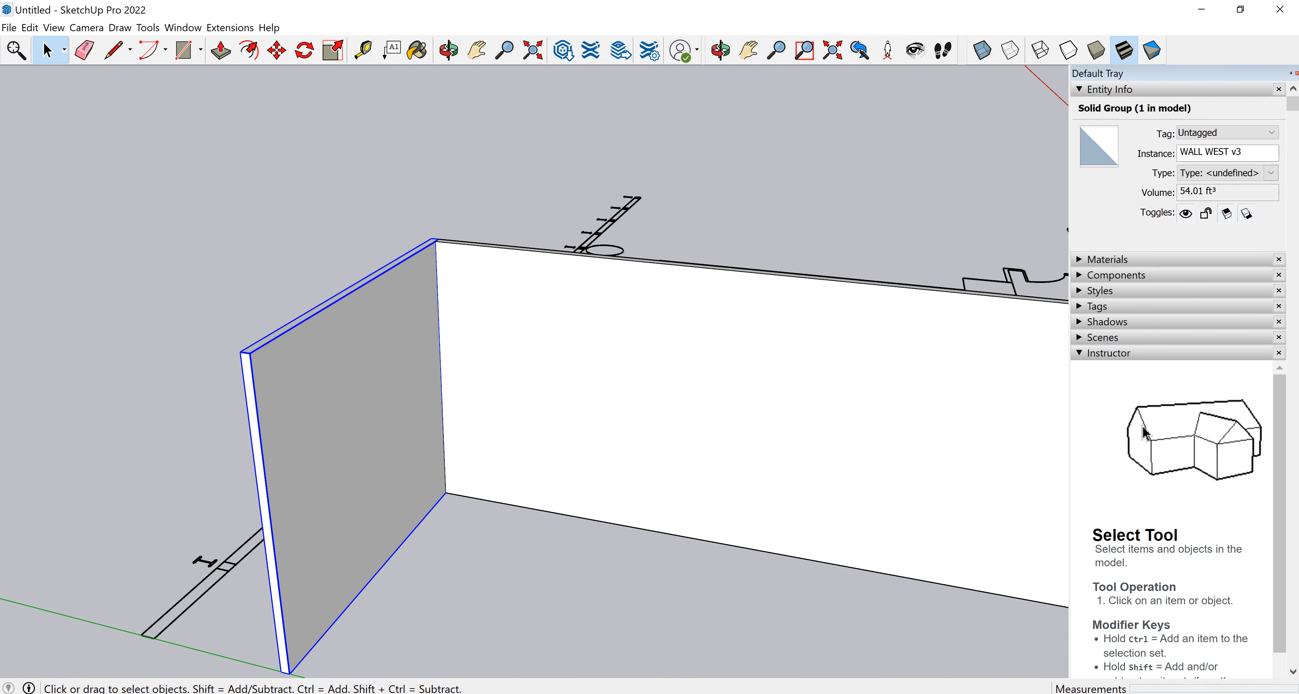
middle_drag(376, 429, 355, 386)
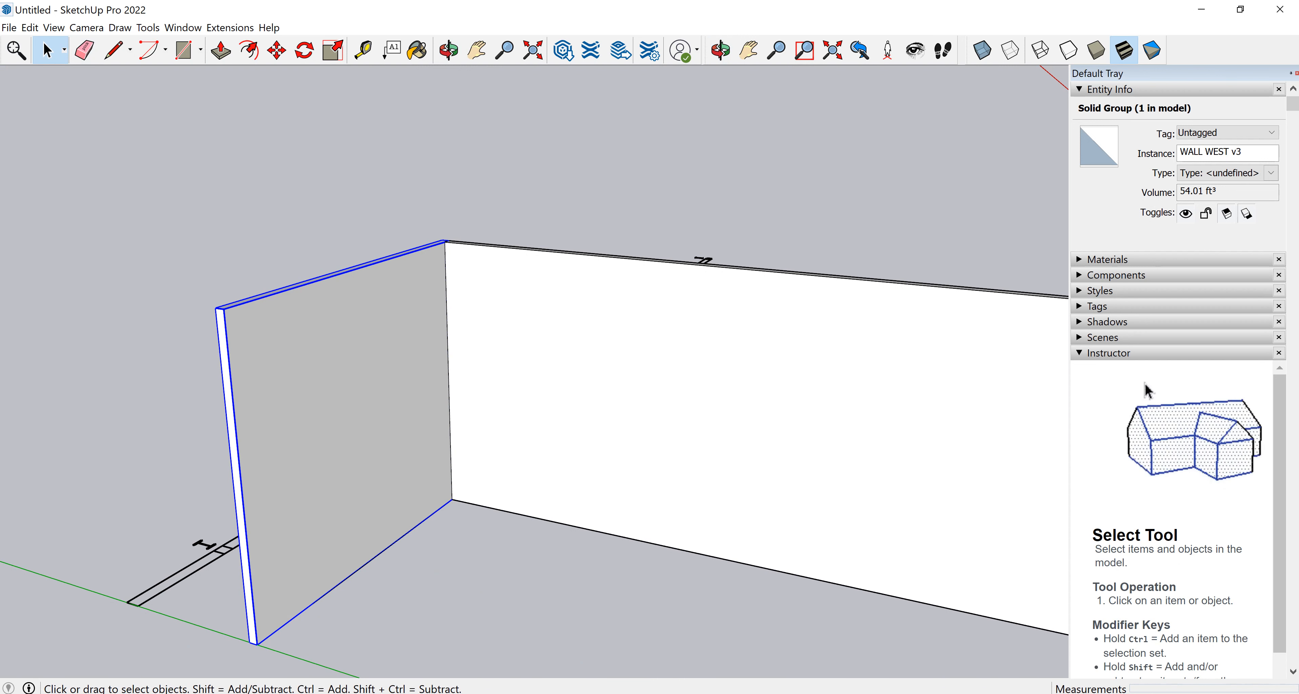
Start saving the model and browse to the ID2 folder on the Desktop, picking an existing file's name.
click(9, 28)
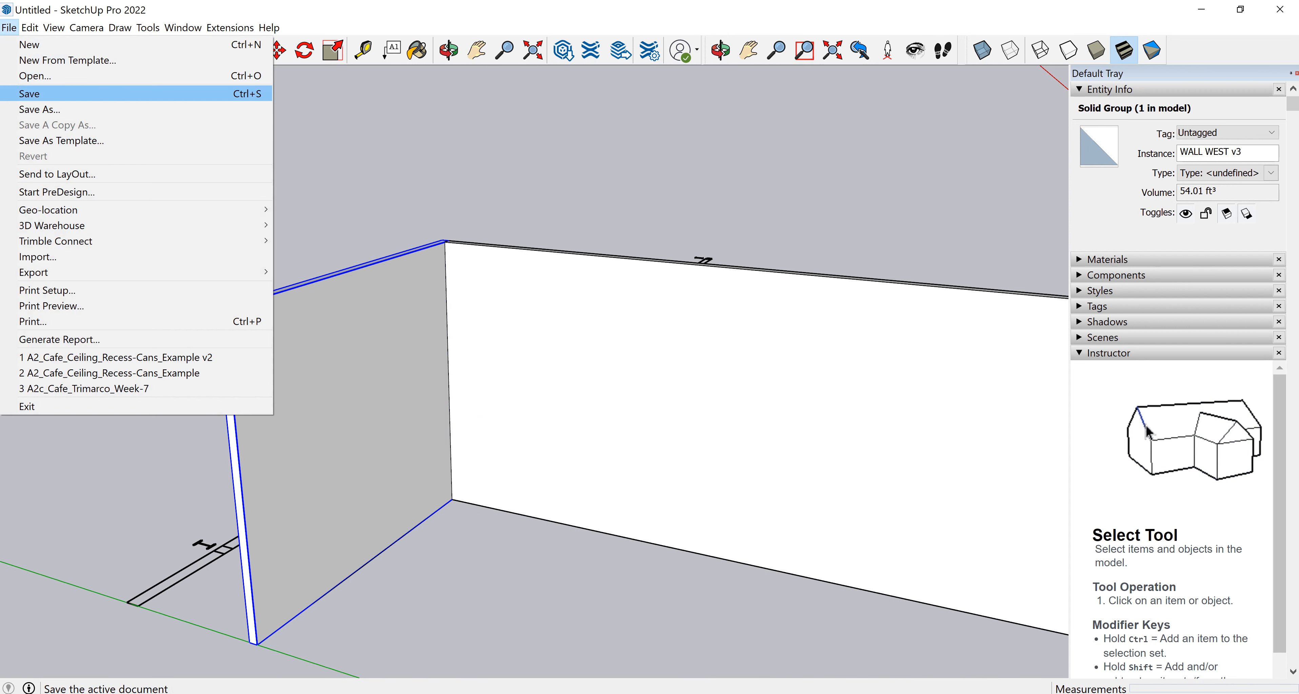
click(30, 94)
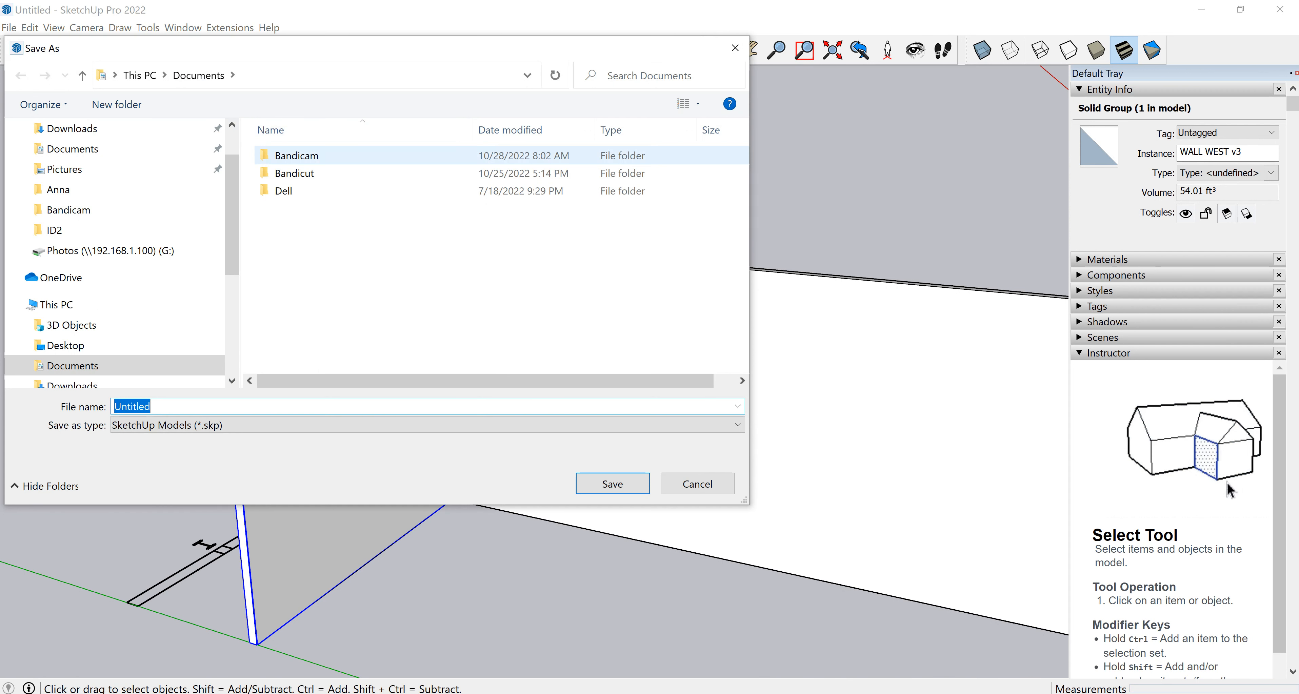
click(65, 345)
double_click(397, 172)
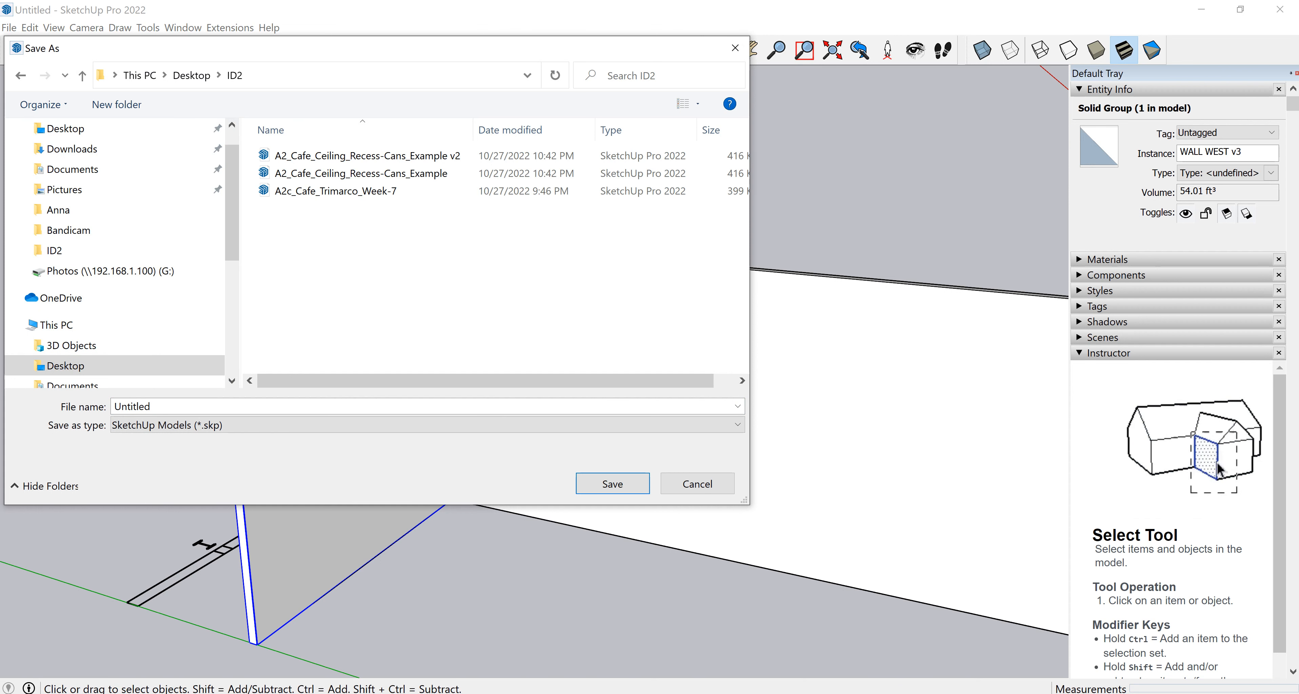
click(336, 191)
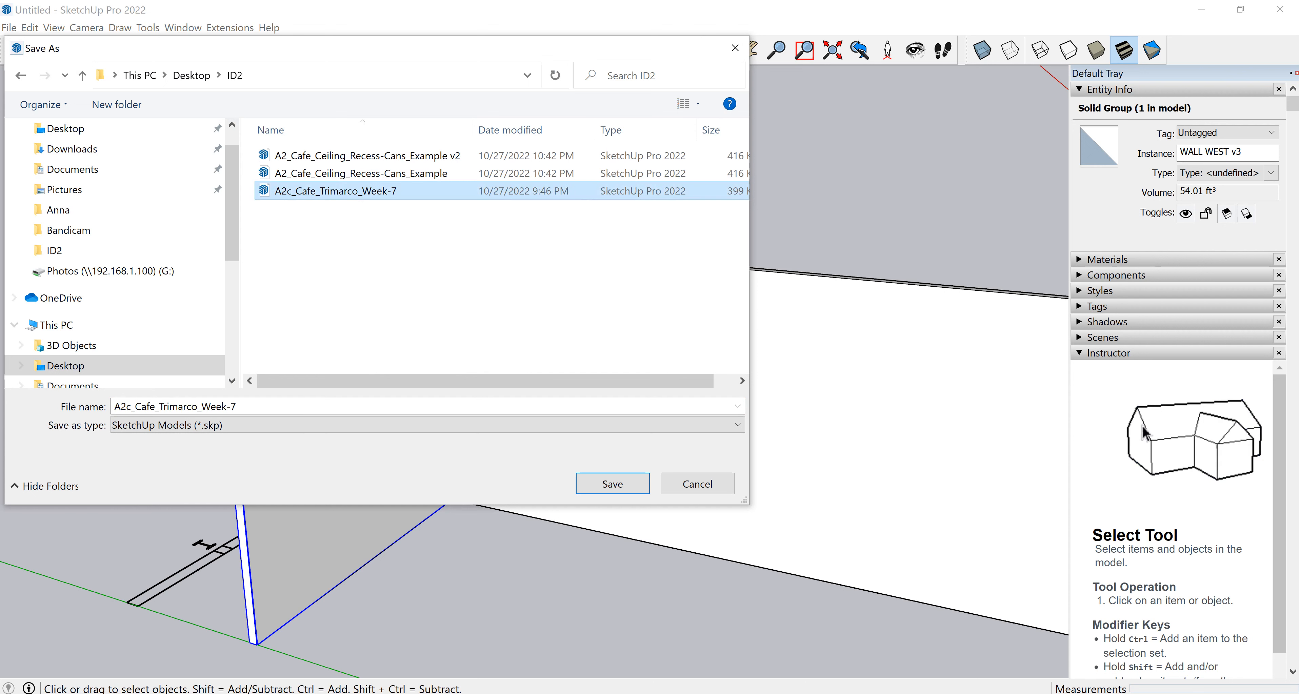
click(151, 407)
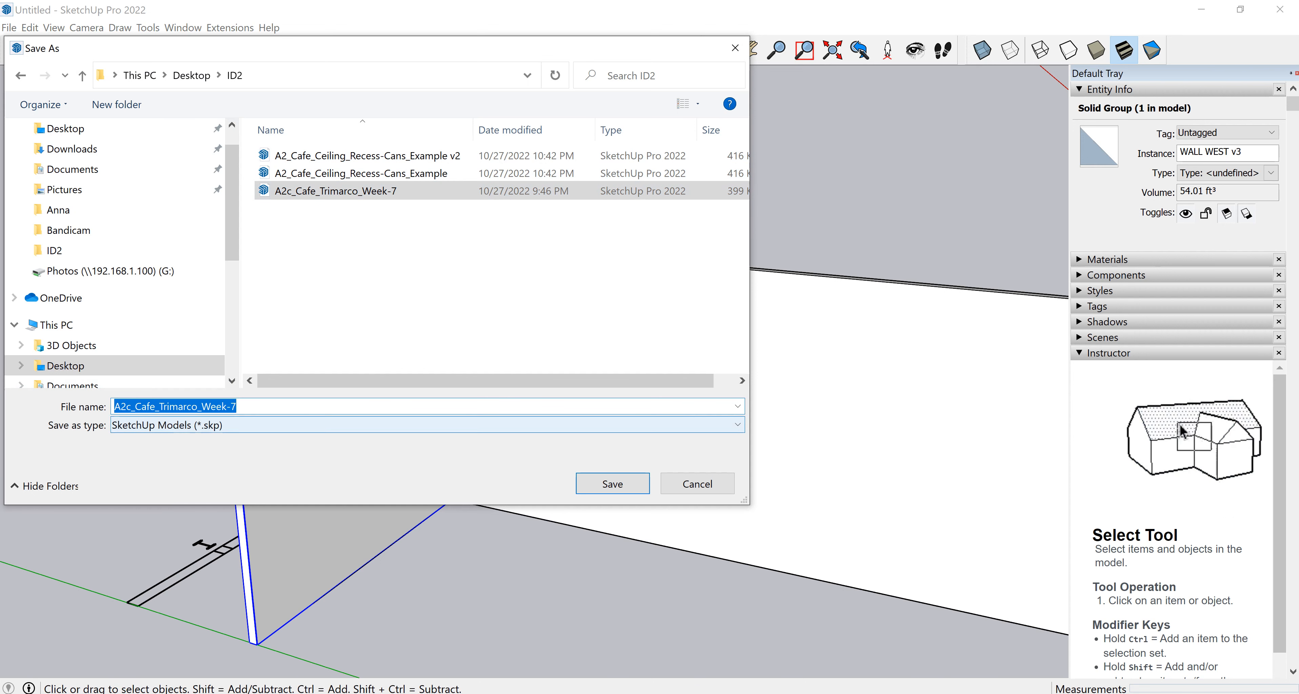
Rename the file as A2_Cafe_Example and save it.
click(131, 407)
key(BackSpace)
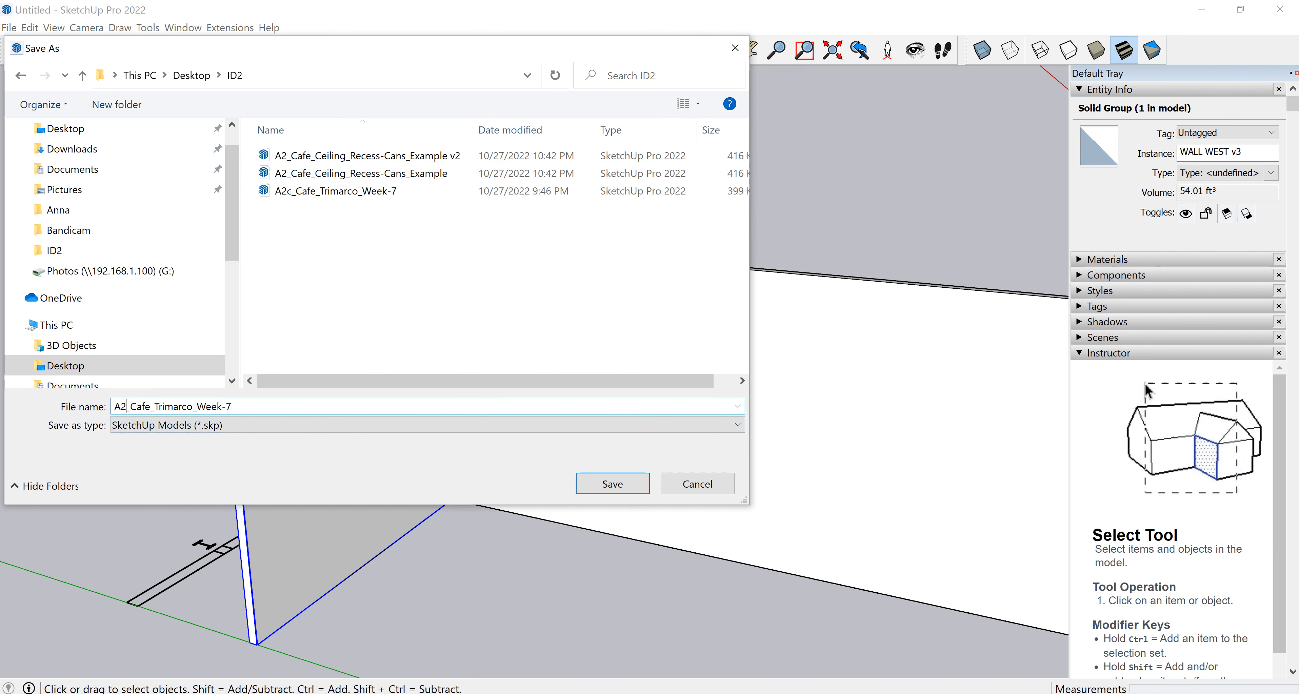
key(Right)
key(Right)
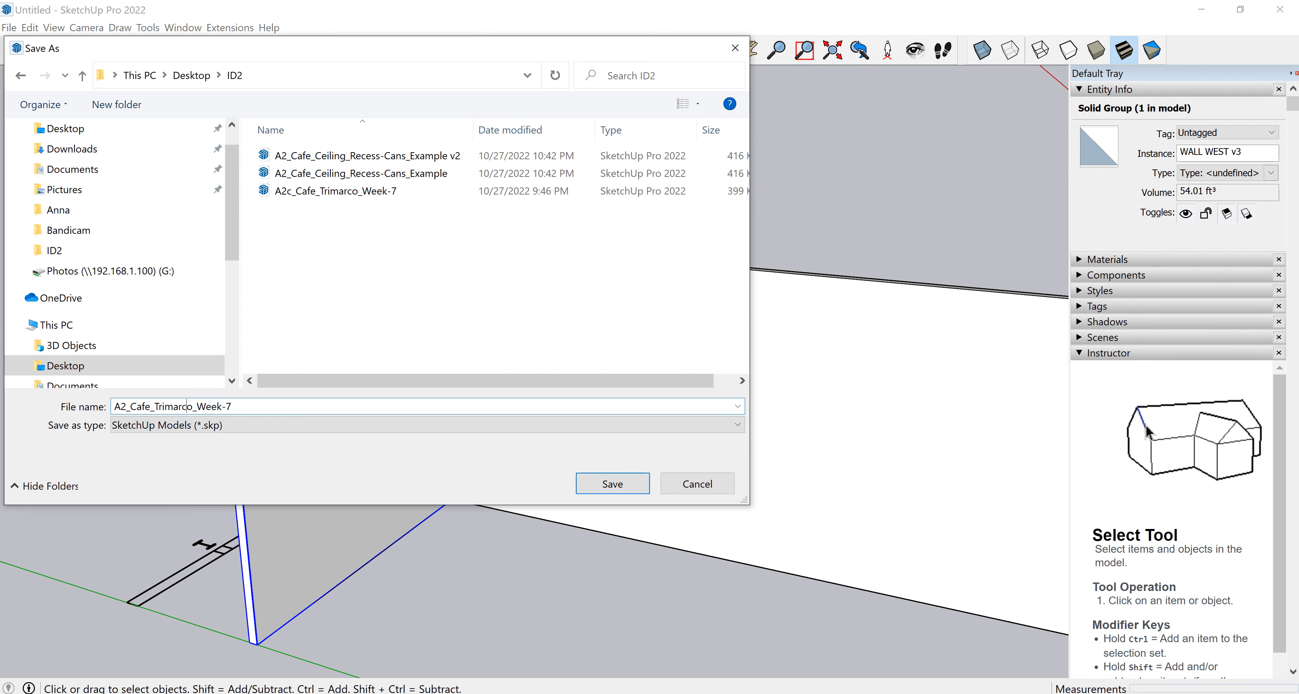
key(Delete)
key(Delete)
key(Delete)
key(Delete)
key(Delete)
key(Delete)
key(Delete)
key(Delete)
key(BackSpace)
key(BackSpace)
key(BackSpace)
key(BackSpace)
key(BackSpace)
key(BackSpace)
key(BackSpace)
text(eXAMPL)
key(BackSpace)
key(BackSpace)
key(BackSpace)
key(BackSpace)
key(BackSpace)
key(BackSpace)
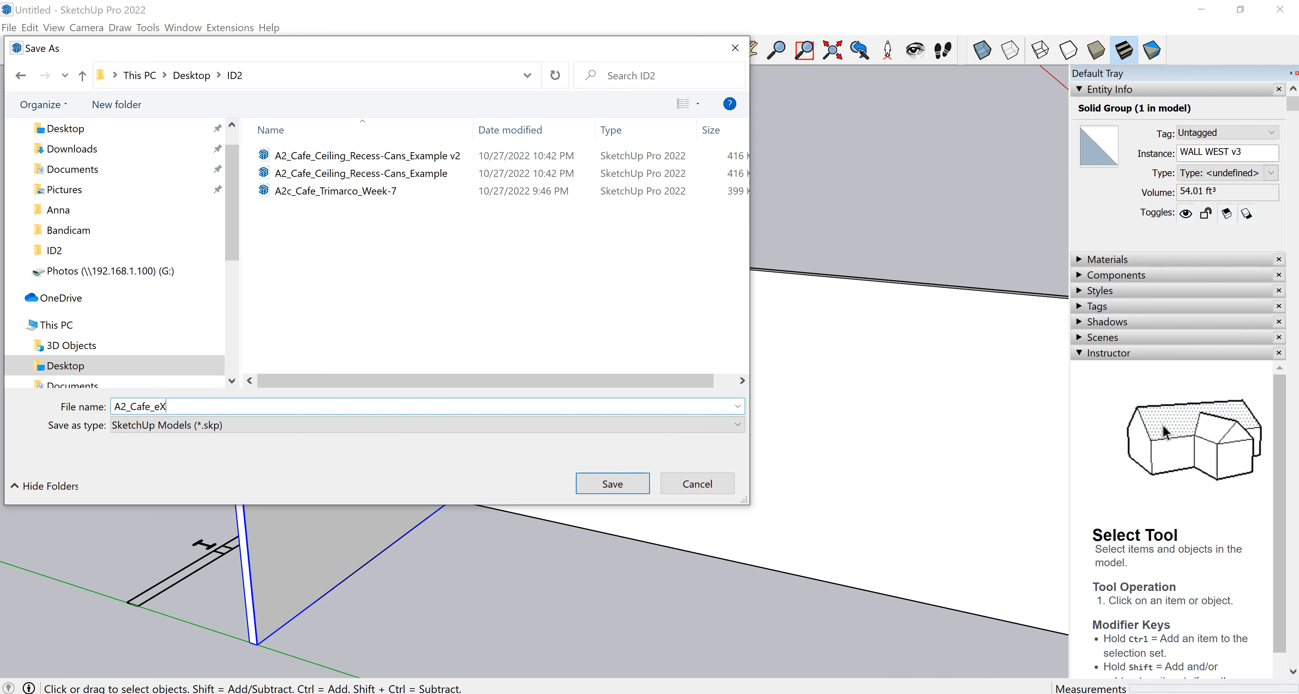
text(Example)
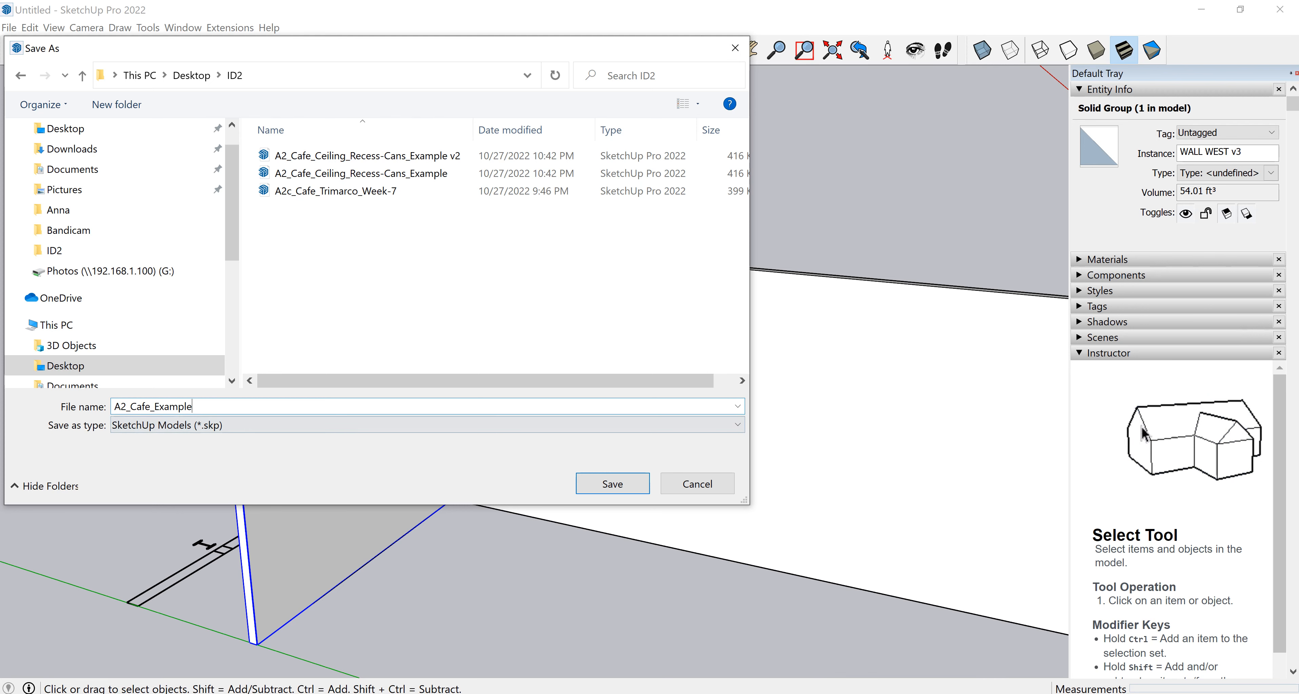
key(Return)
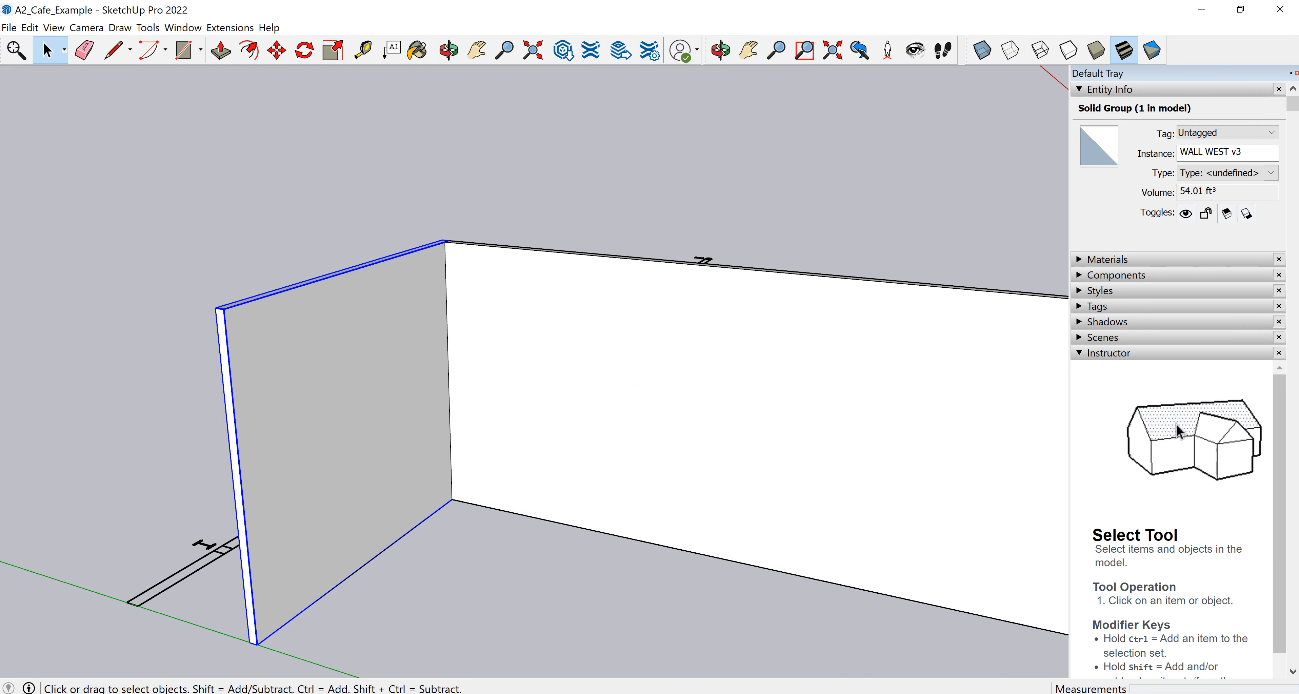
Copy the west wall group with the Move tool to the opposite end of the long wall.
scroll(249, 421, down, 3)
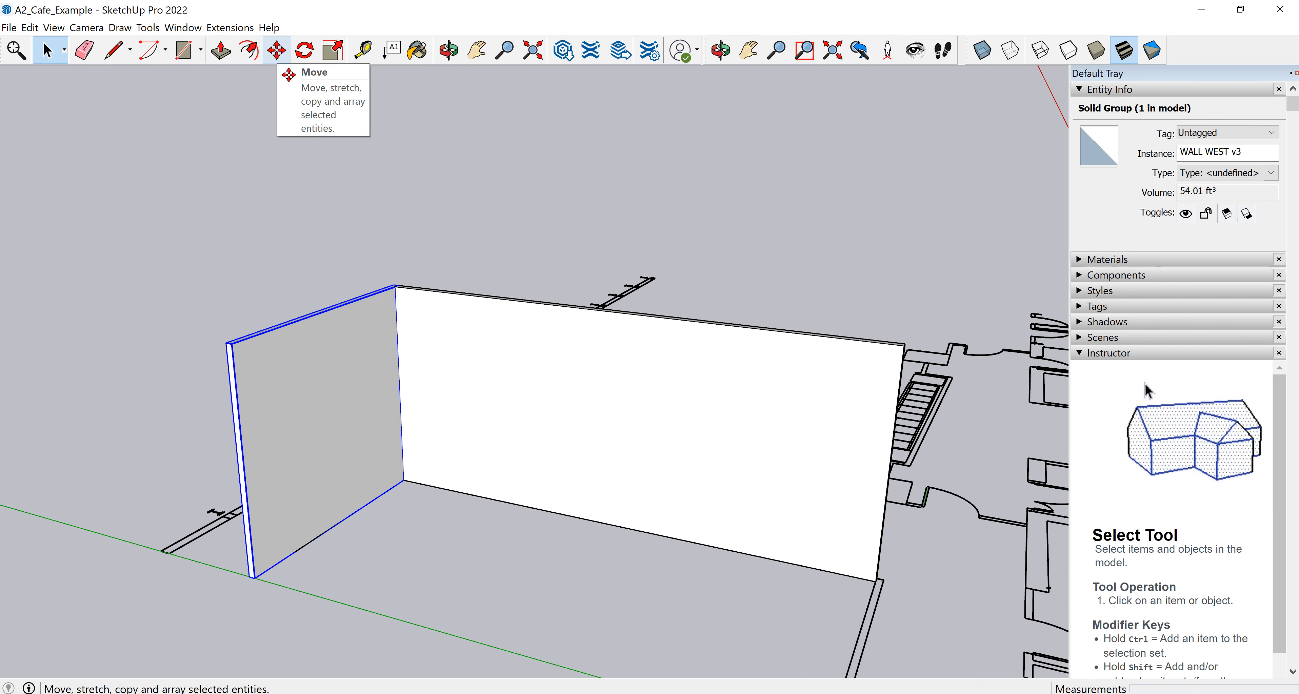
click(276, 50)
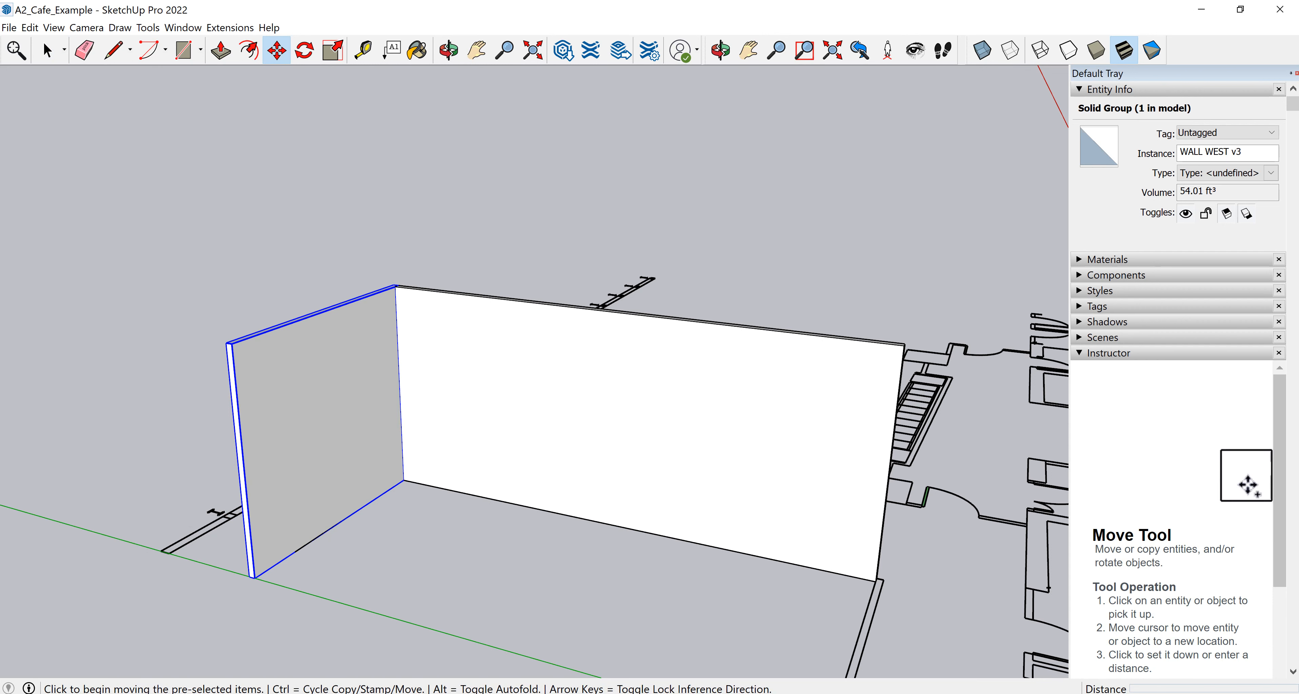
middle_drag(554, 403, 312, 420)
key(m)
scroll(713, 560, up, 1)
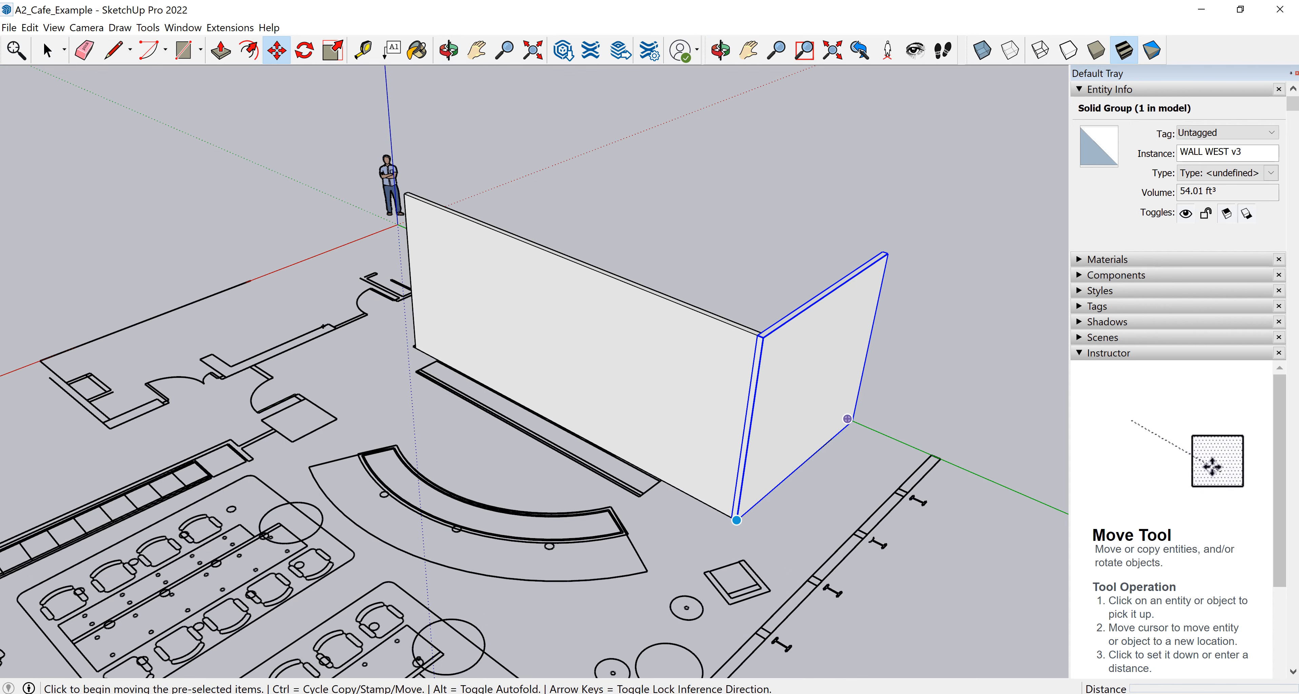
scroll(736, 520, up, 2)
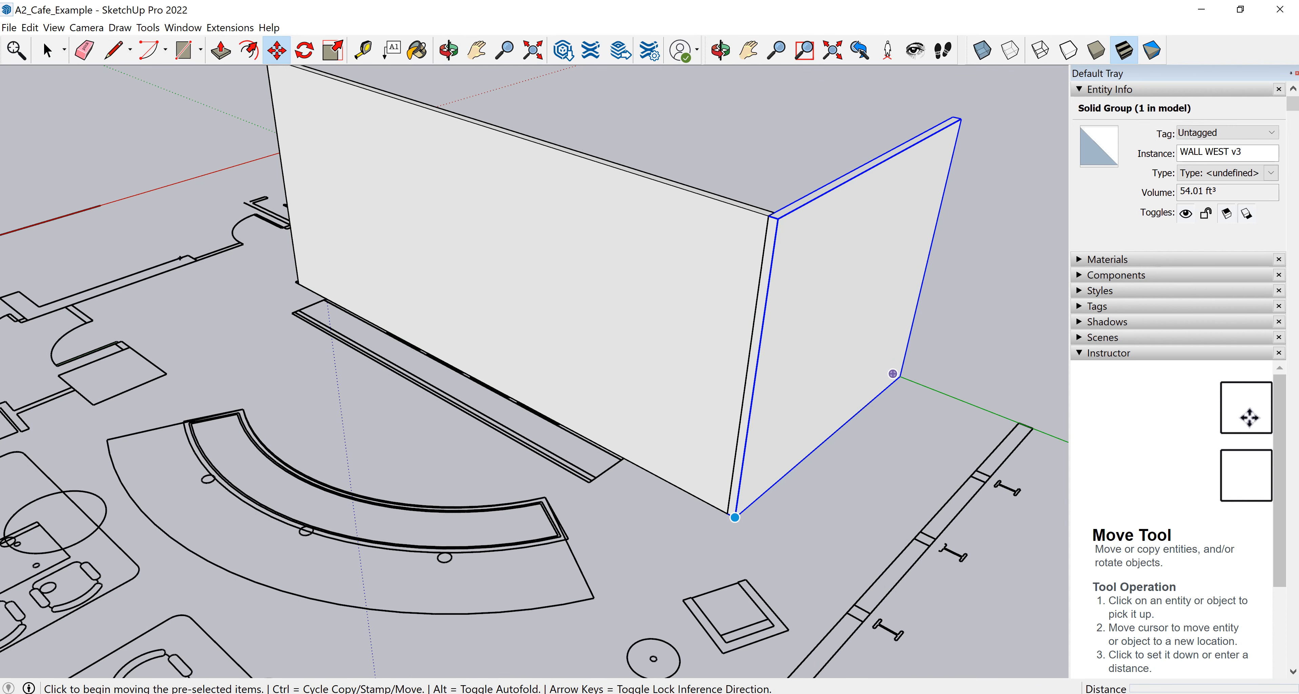
click(735, 515)
scroll(454, 454, down, 3)
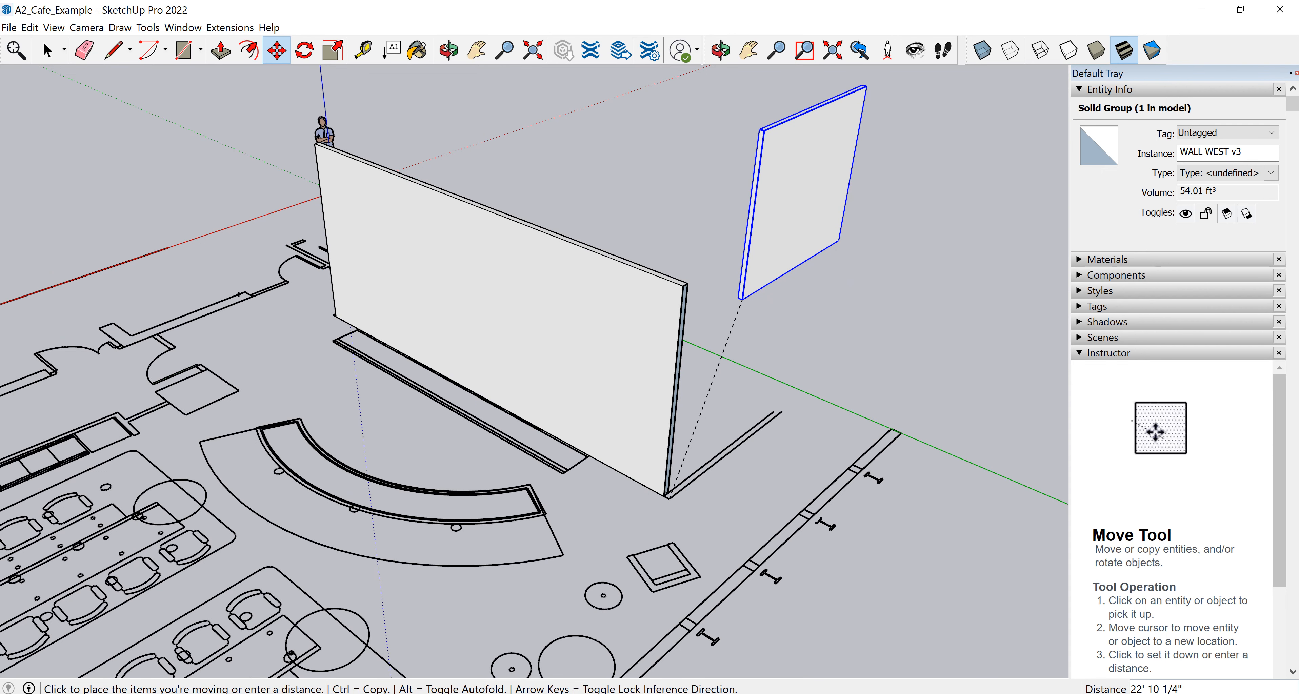
key(ctrl)
middle_drag(288, 320, 827, 371)
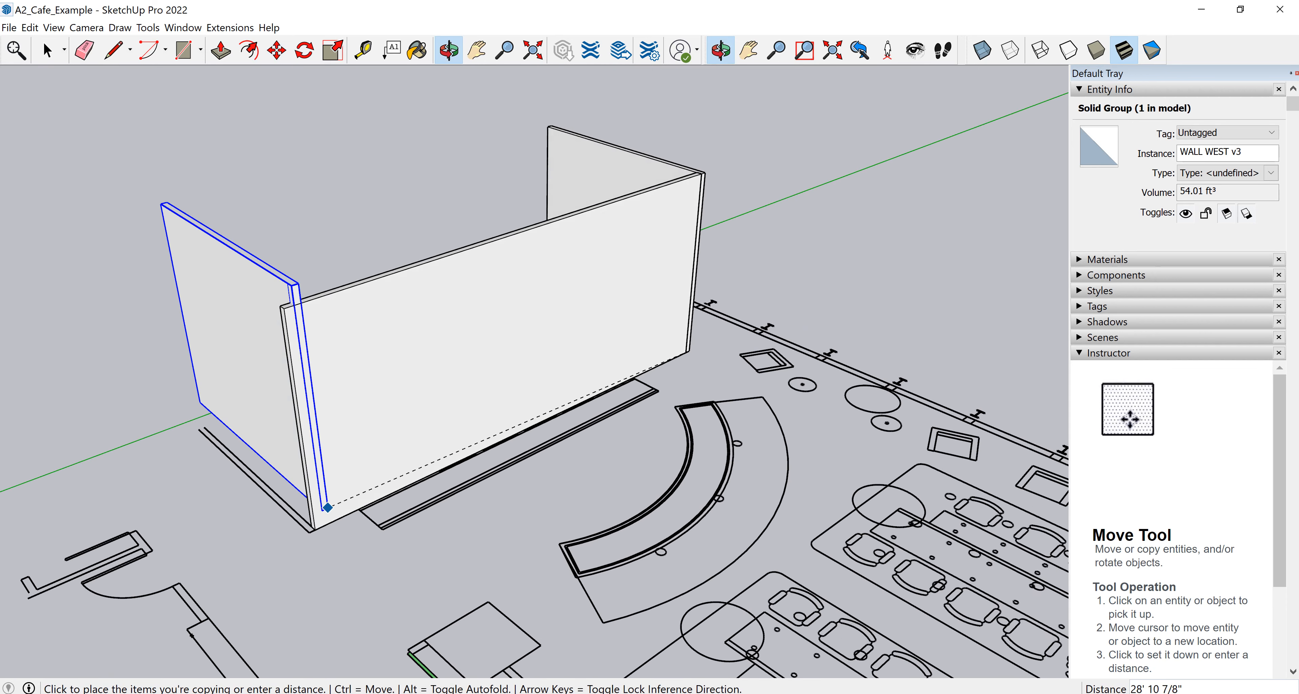
scroll(318, 531, up, 3)
scroll(322, 525, up, 5)
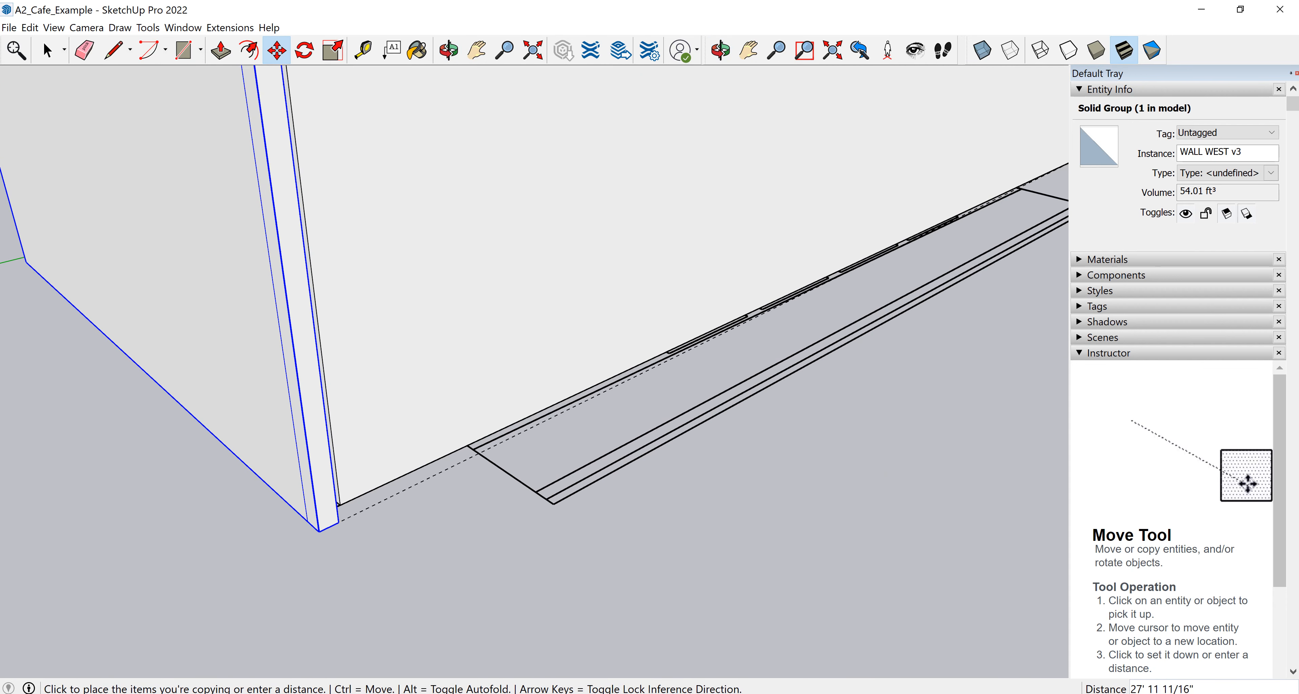
click(340, 504)
scroll(330, 514, down, 5)
scroll(331, 527, down, 4)
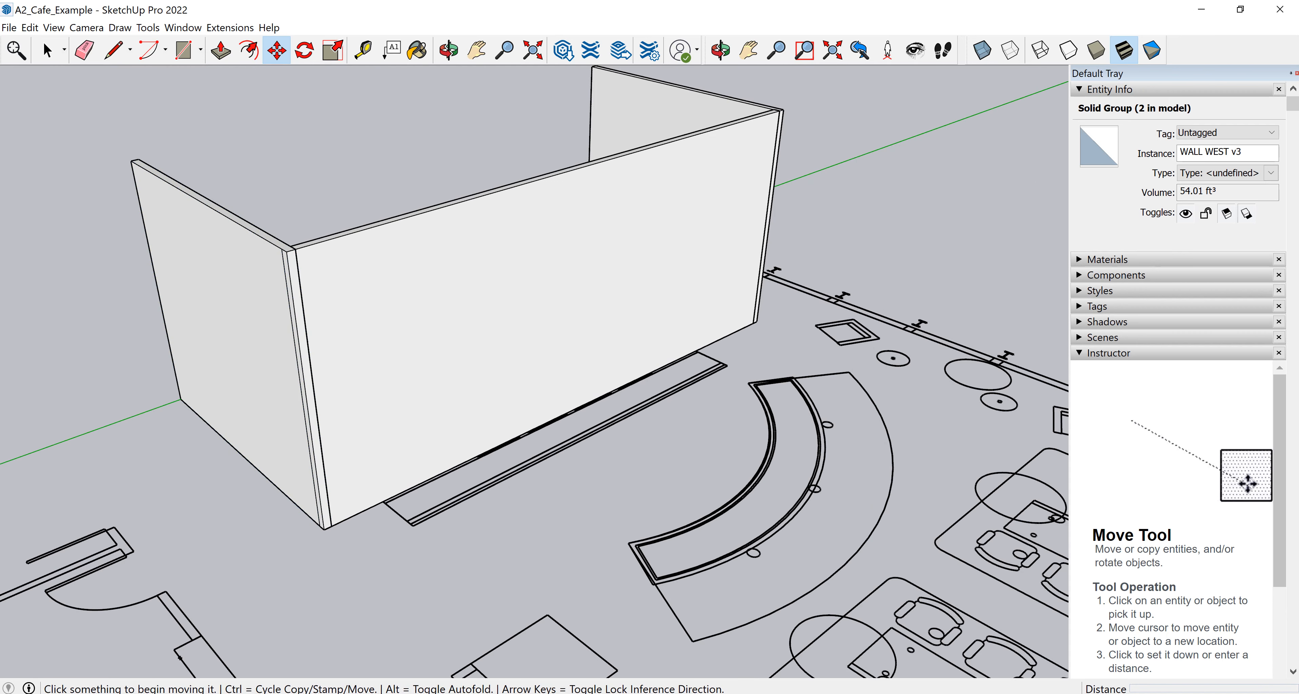
Inspect the corner where the copied wall meets the long wall, including one of its edges inside the group.
key(ctrl+t)
mouse_move(600, 408)
middle_down()
mouse_move(455, 369)
mouse_move(242, 384)
mouse_move(352, 386)
mouse_move(494, 348)
mouse_move(613, 396)
middle_up()
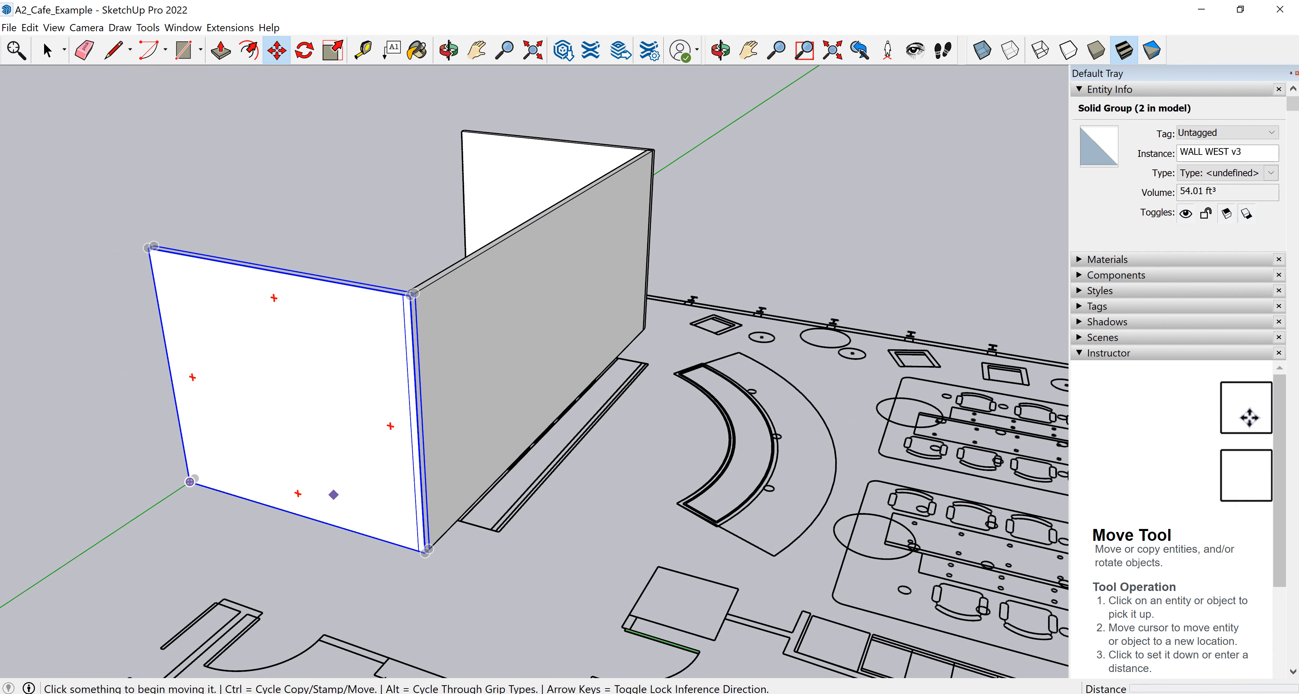
scroll(192, 482, up, 2)
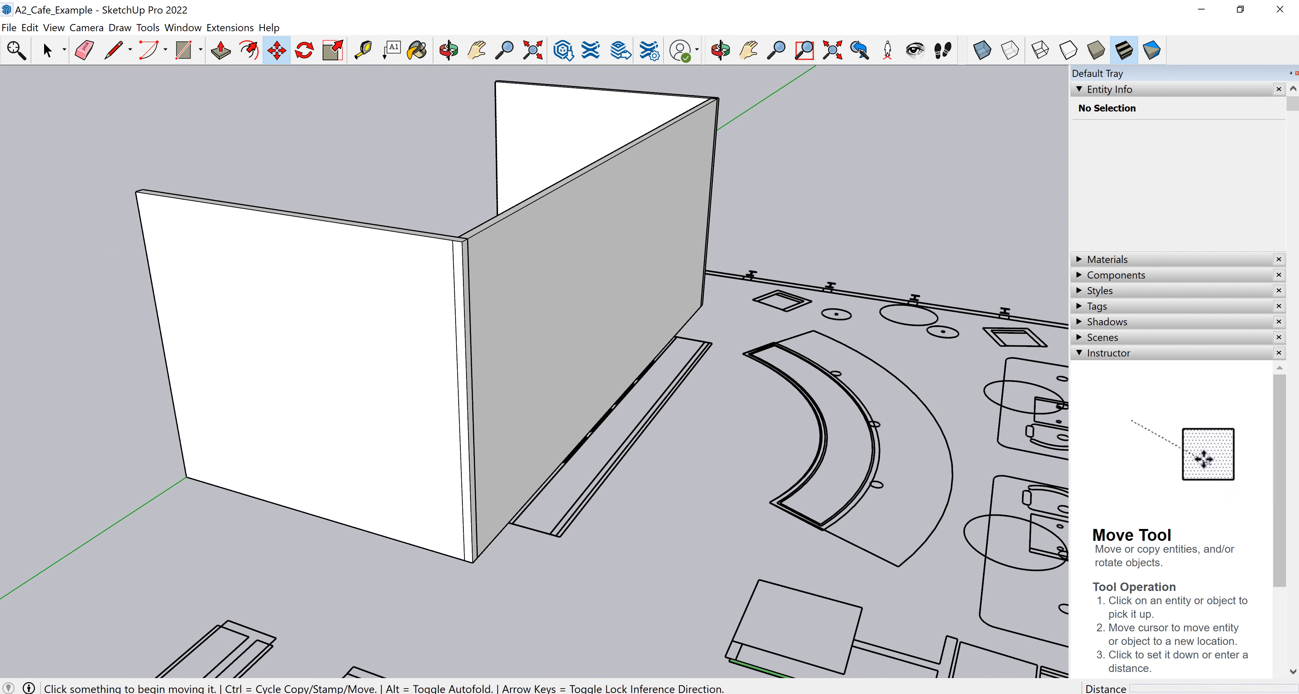
scroll(185, 474, up, 1)
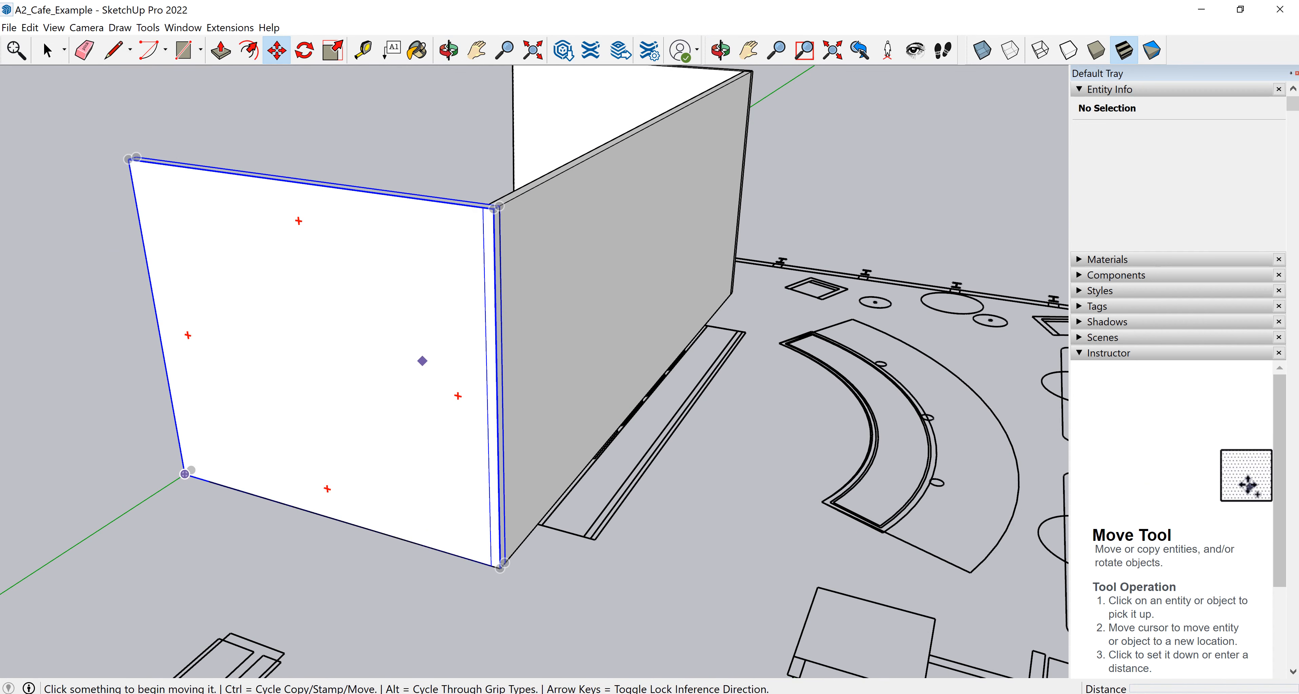
scroll(495, 207, up, 4)
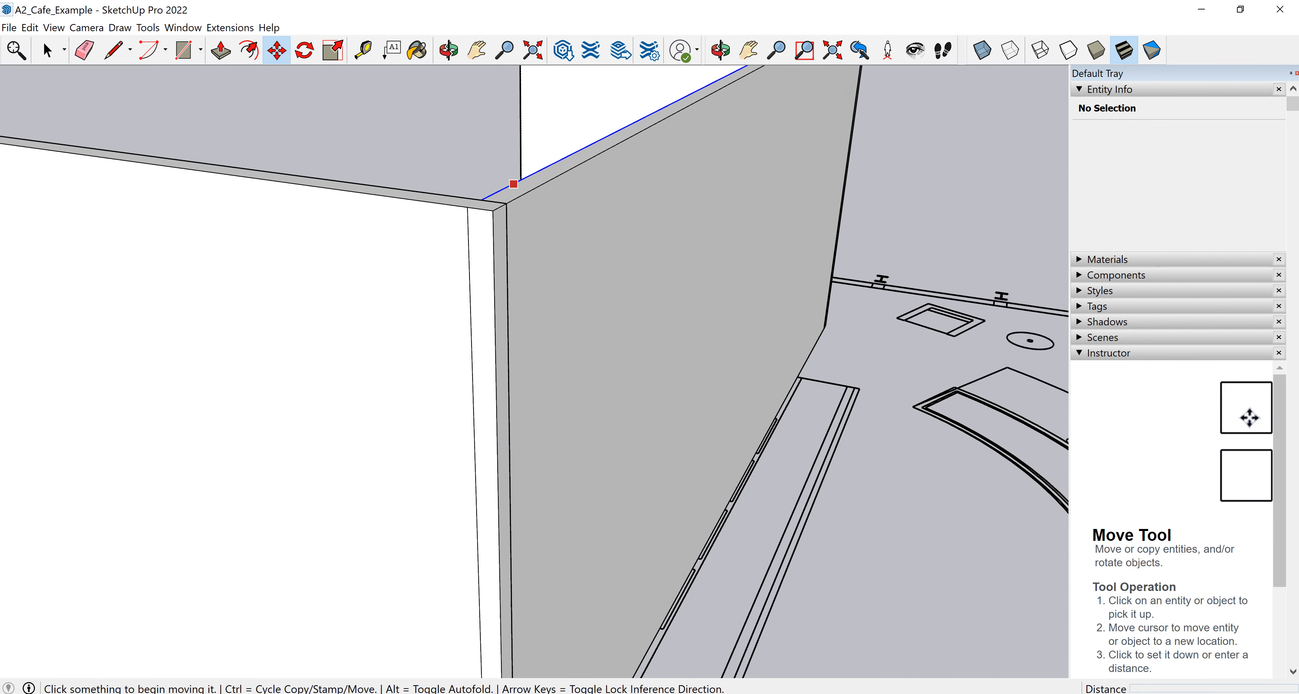
scroll(472, 442, up, 1)
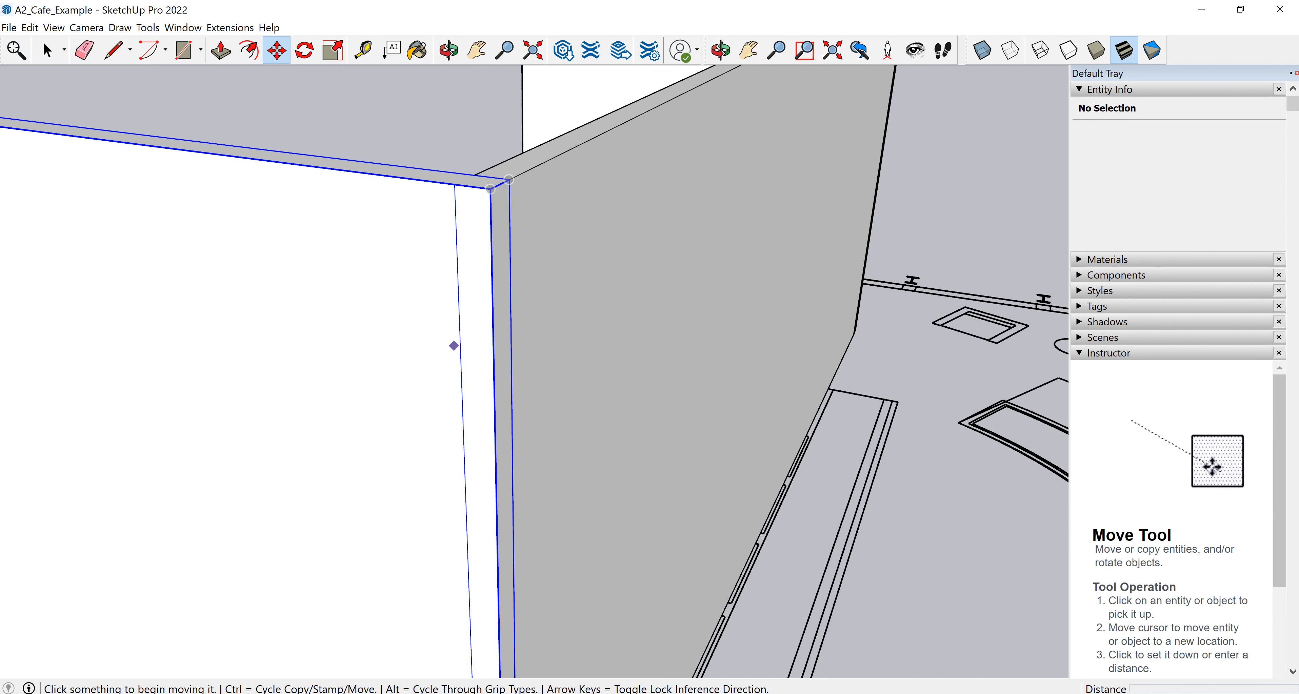
scroll(519, 299, down, 3)
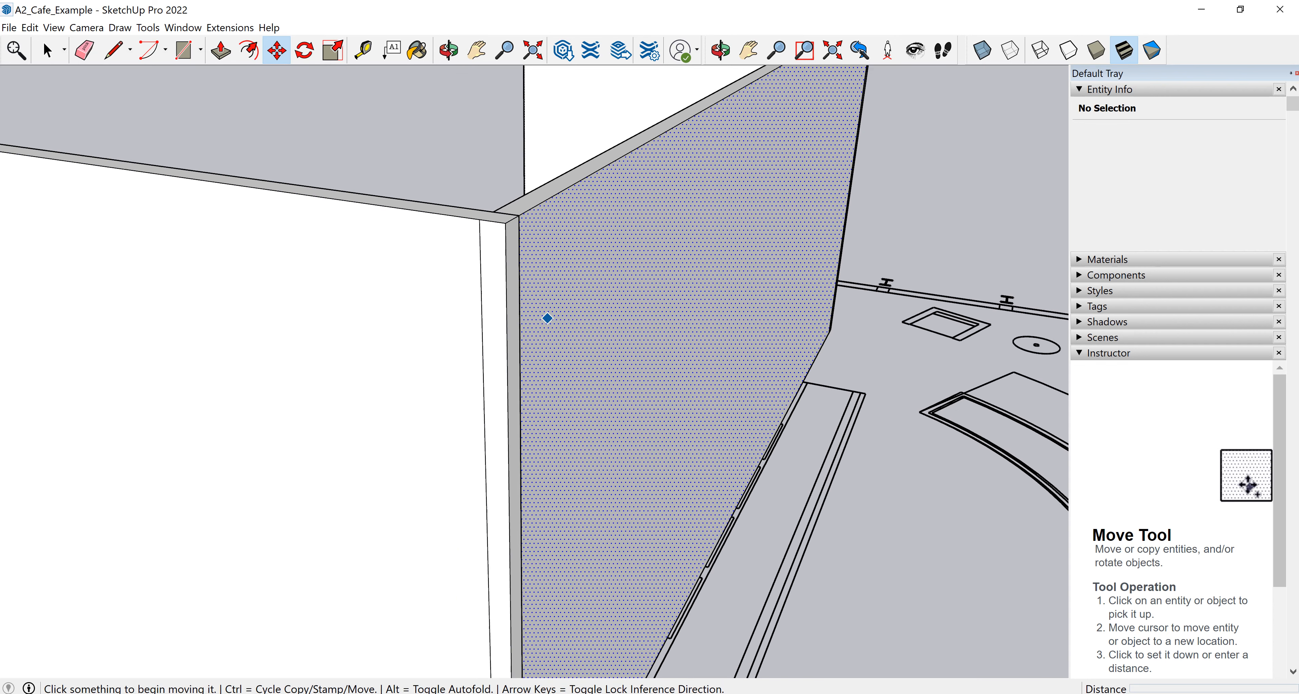
scroll(553, 321, down, 2)
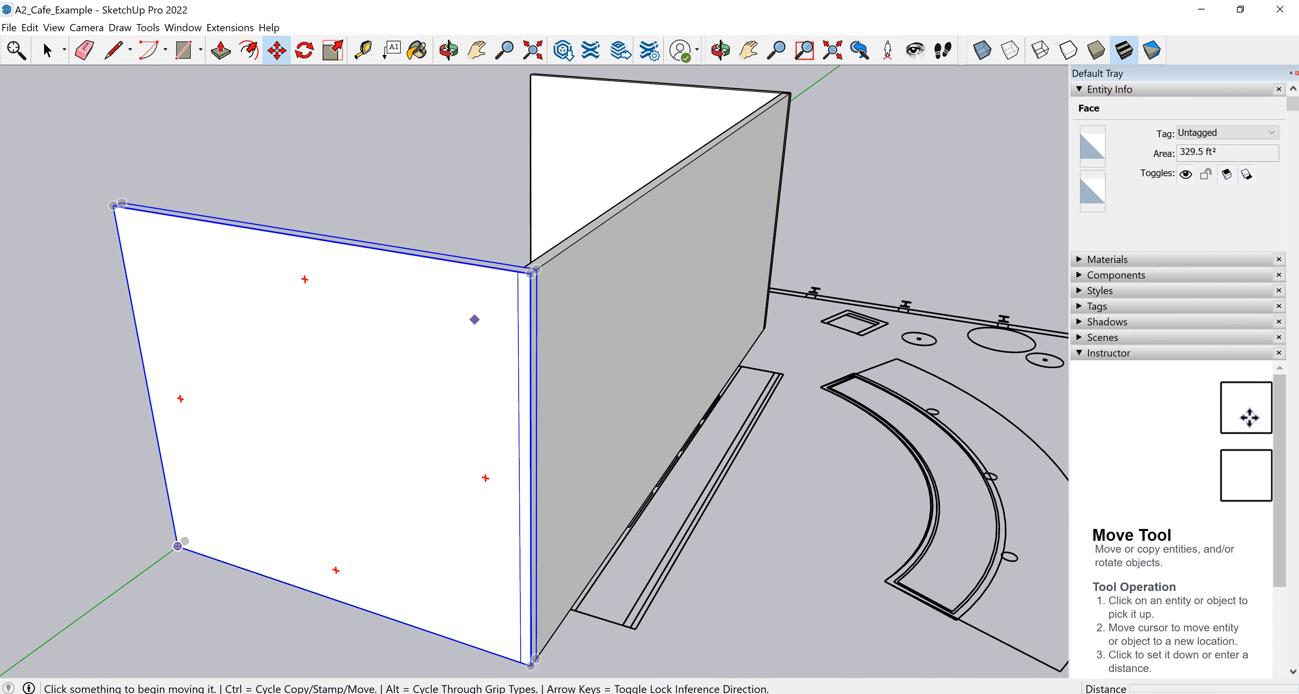
key(space)
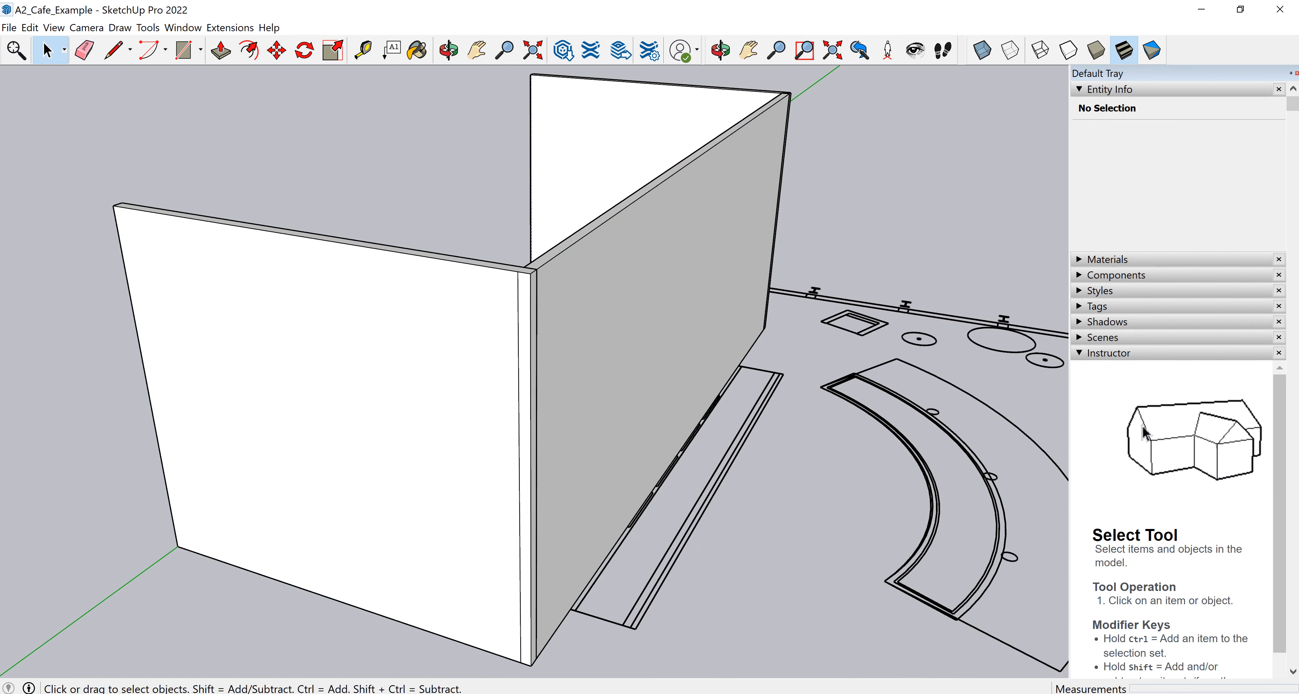
double_click(433, 353)
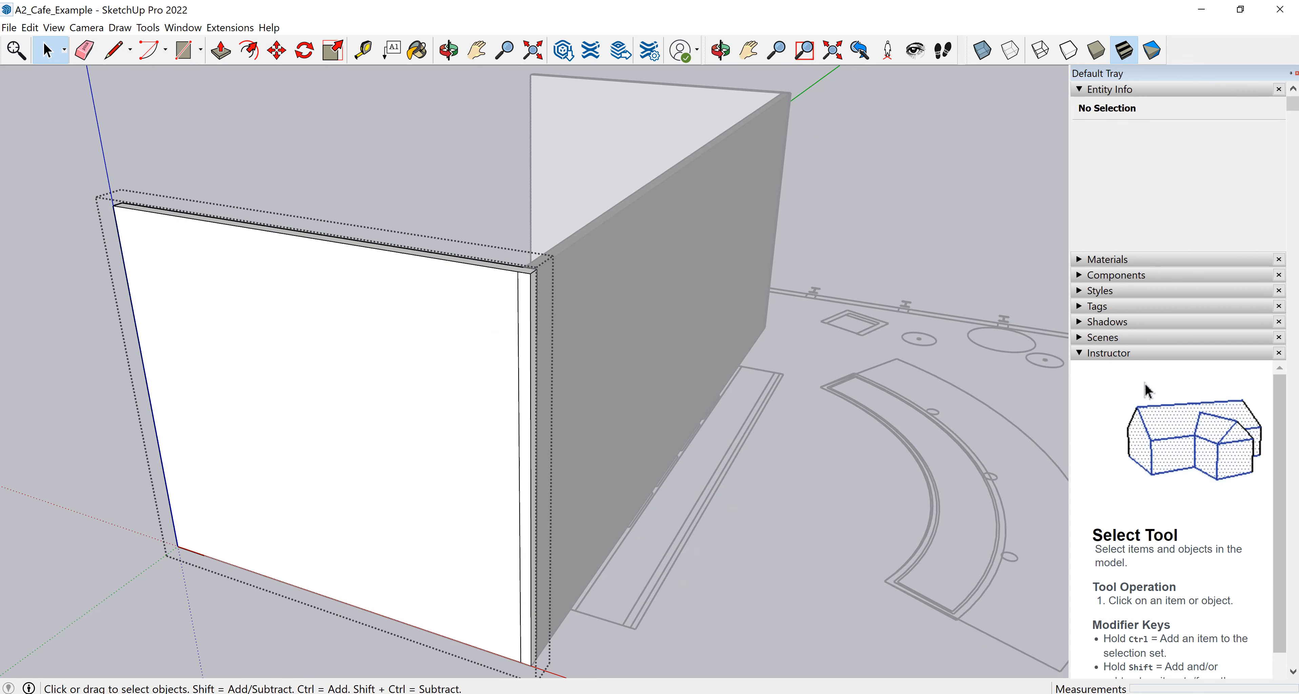
scroll(527, 280, up, 6)
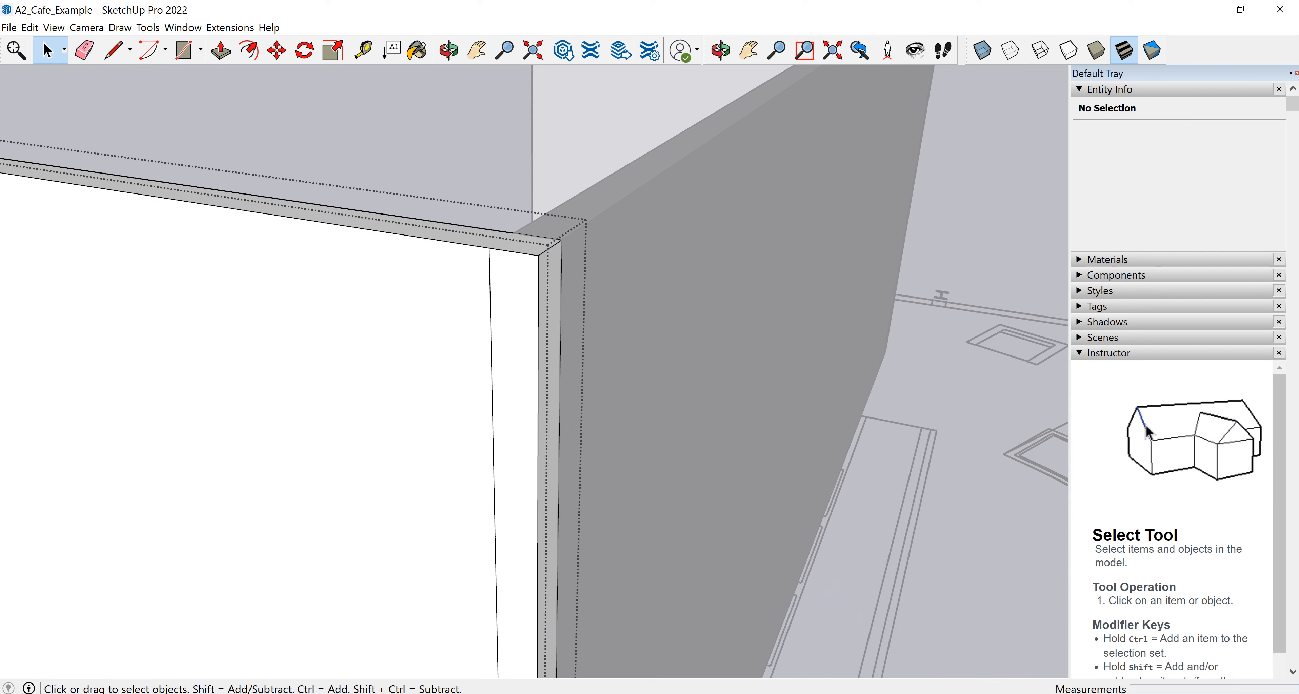
click(490, 277)
scroll(473, 211, down, 5)
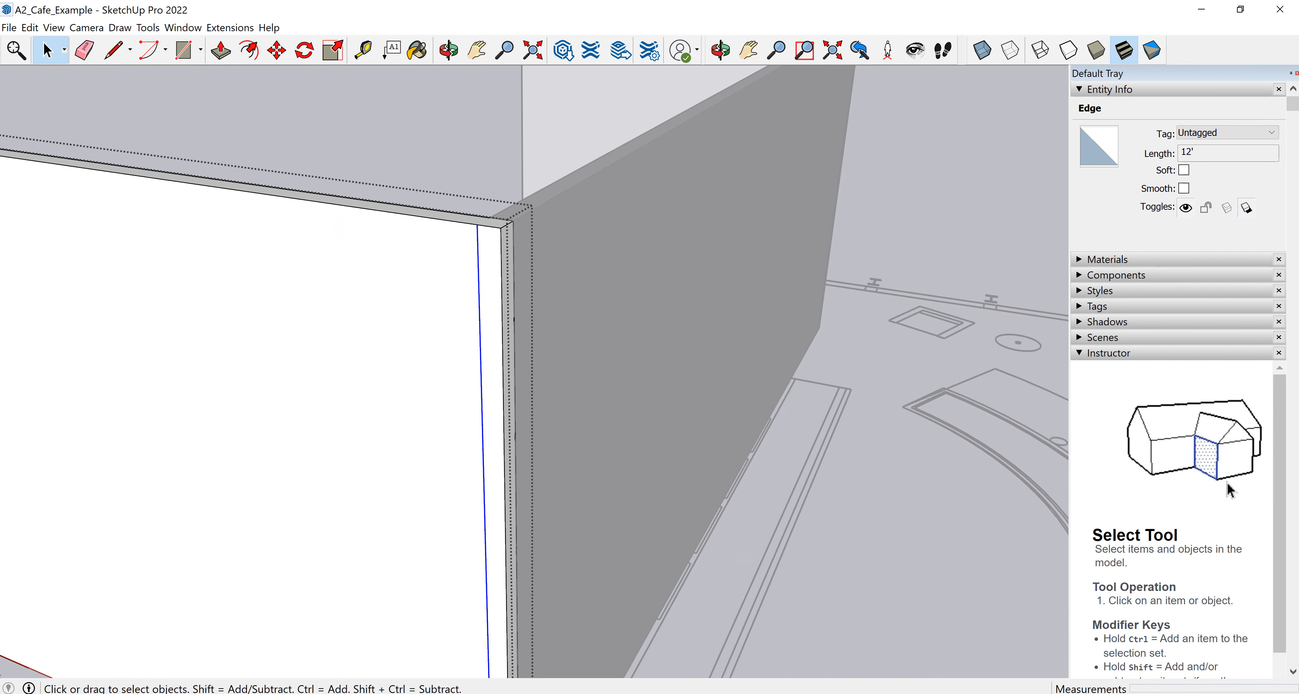
key(Escape)
key(Escape)
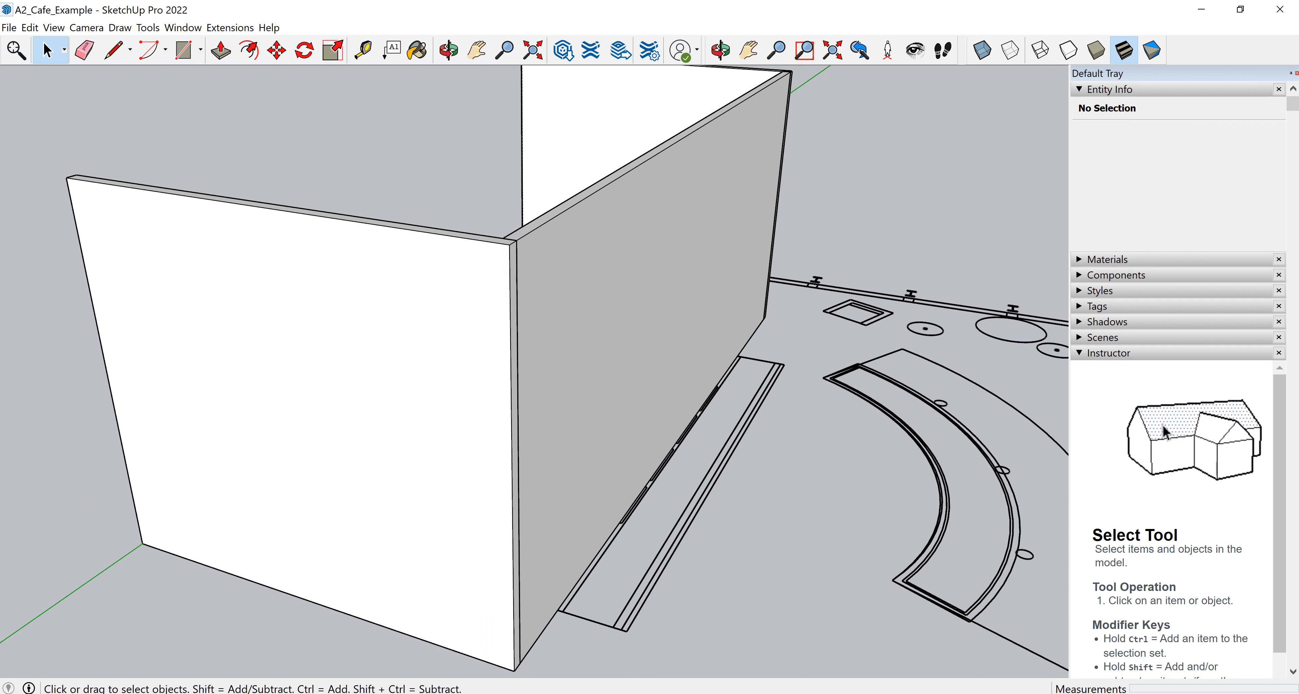
Select the long wall's loose geometry and make it into a group.
scroll(370, 124, down, 1)
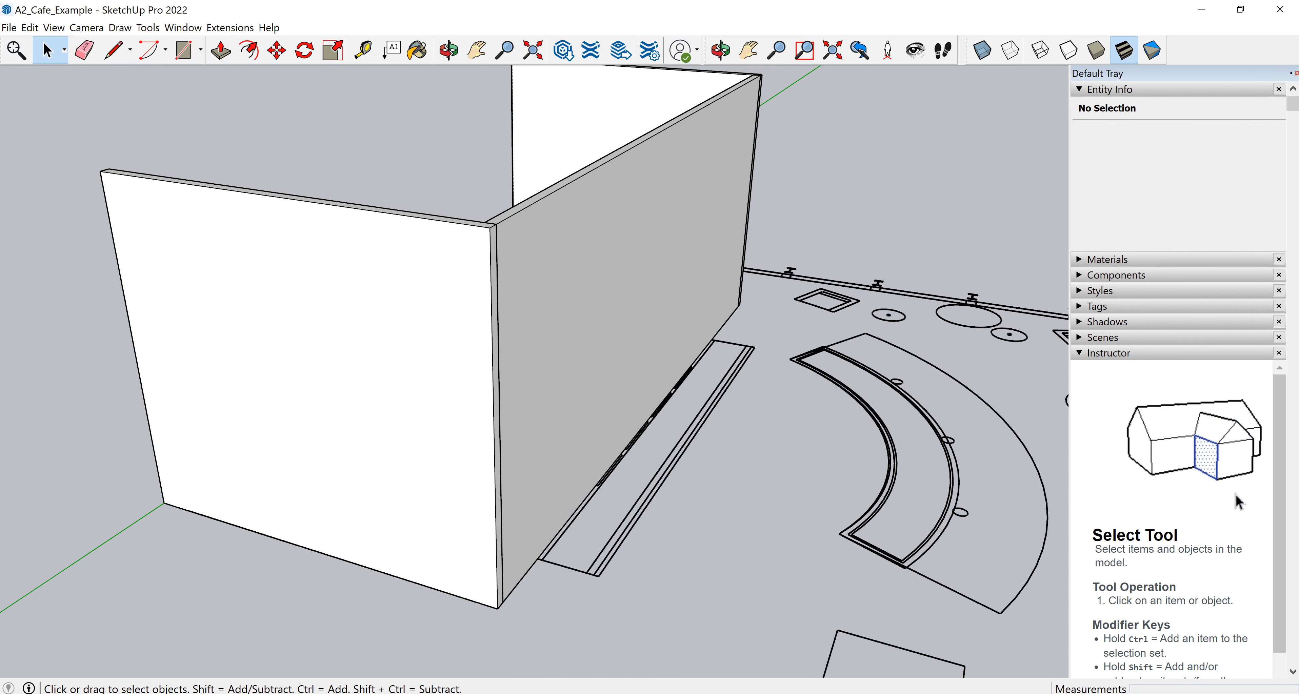
click(322, 348)
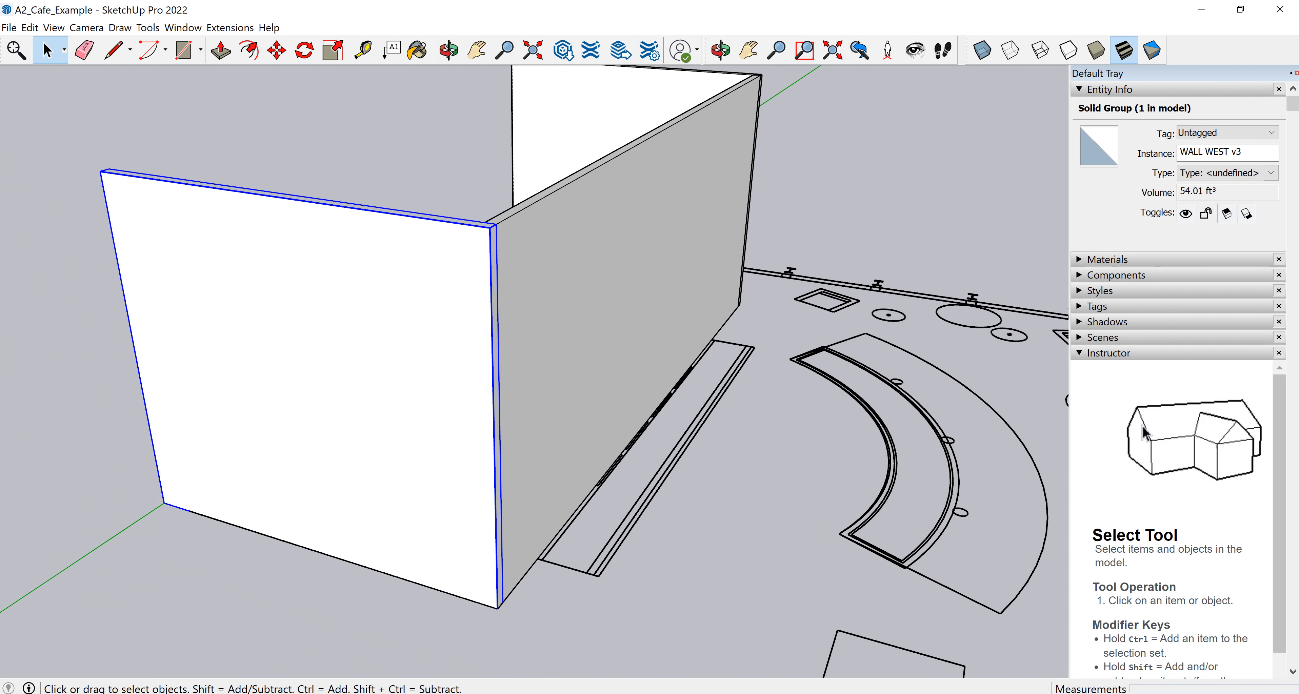
middle_drag(433, 353, 282, 357)
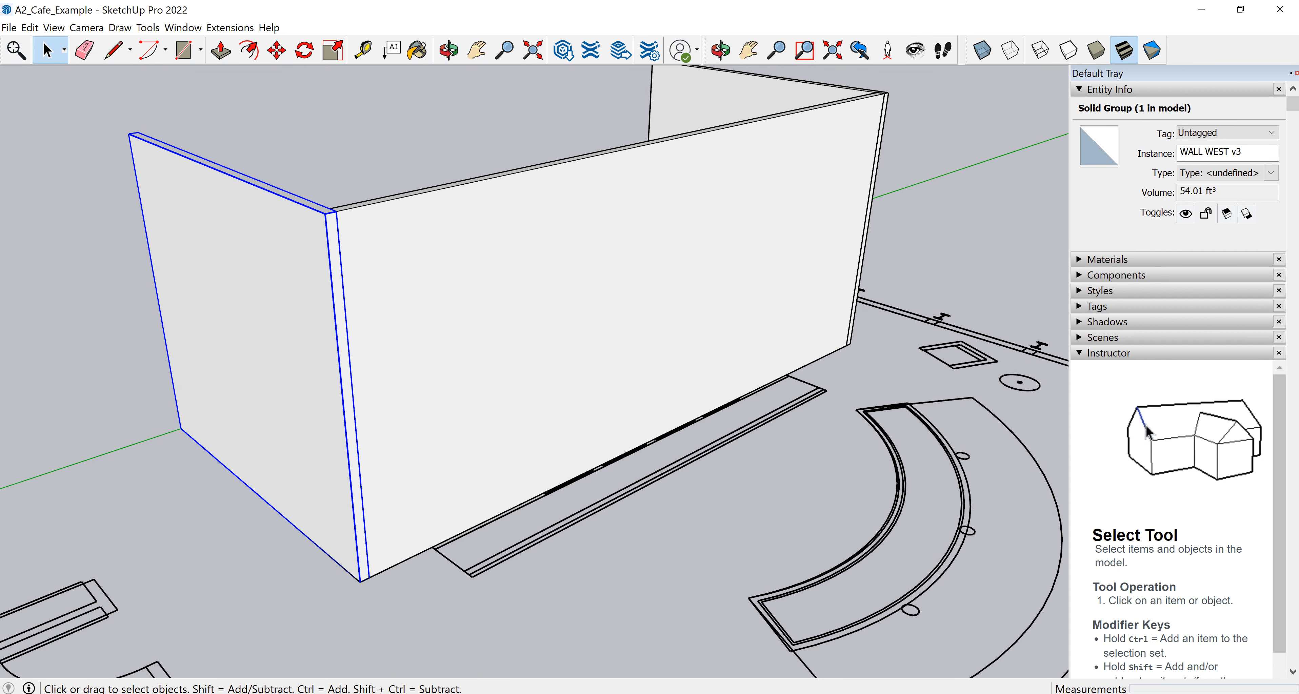
scroll(76, 373, down, 3)
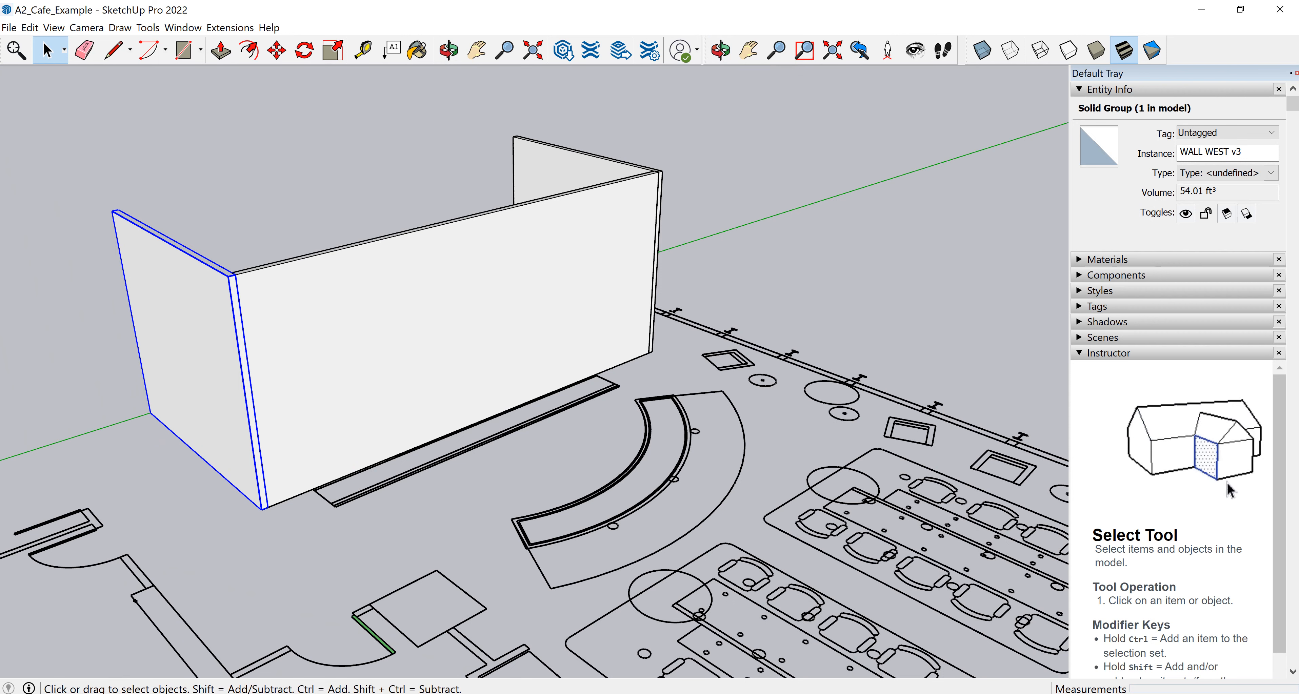
click(76, 374)
drag(222, 575, 720, 164)
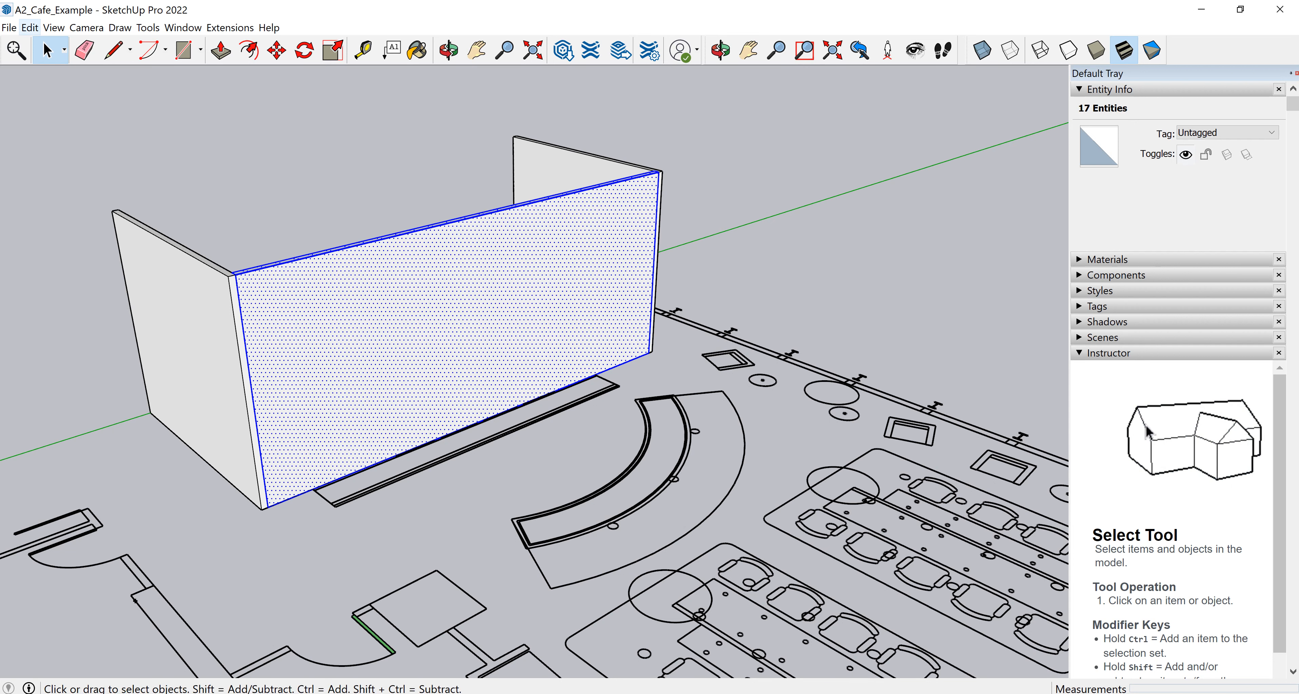
click(30, 27)
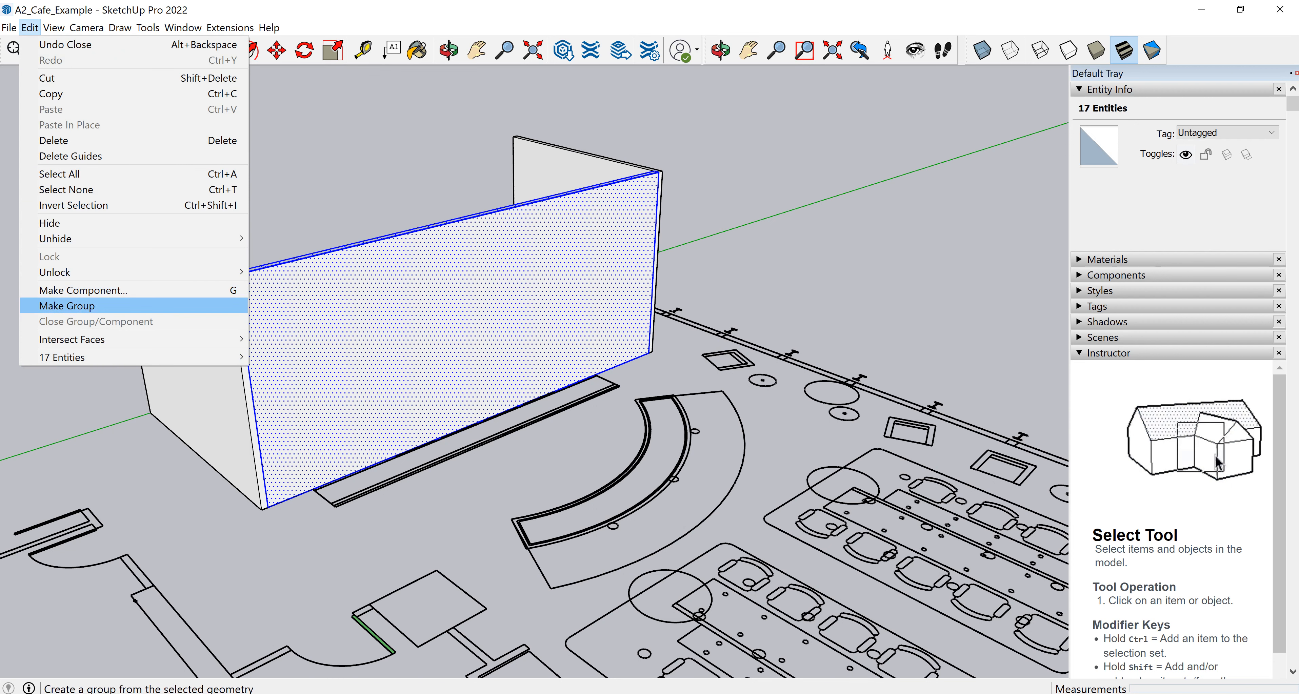
click(67, 305)
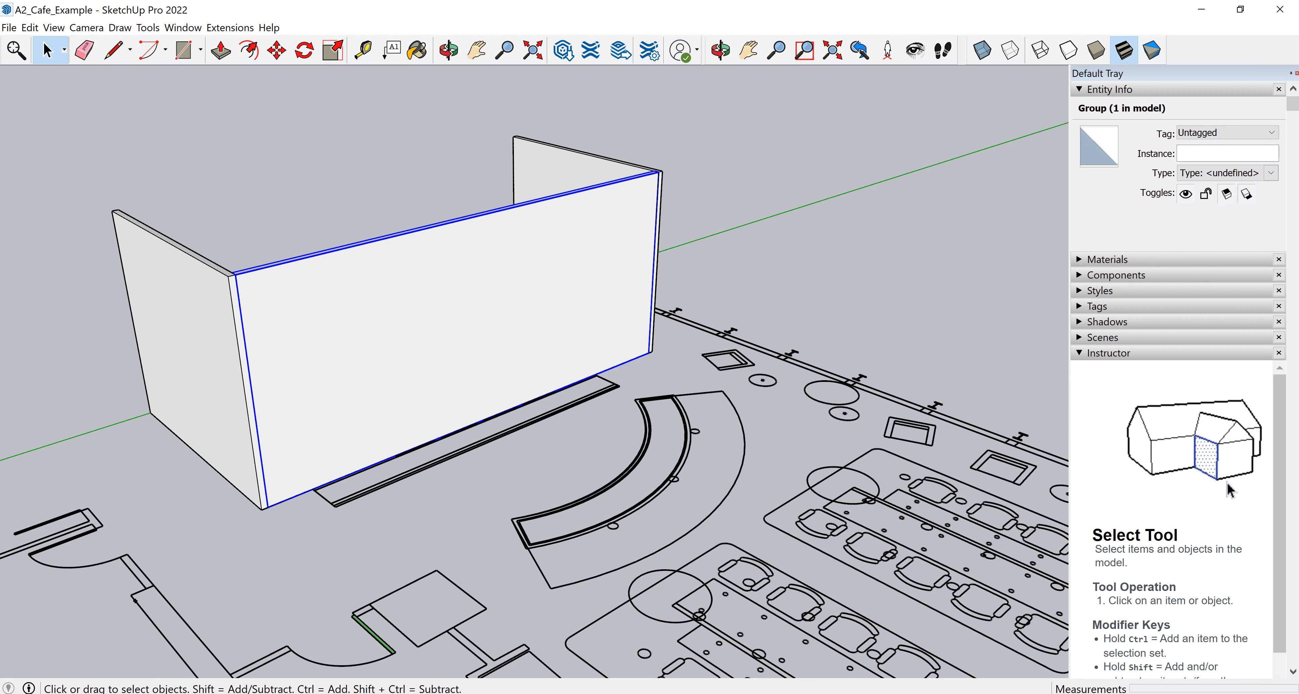
Name the new long wall group's instance WALL SOUTH.
click(1214, 153)
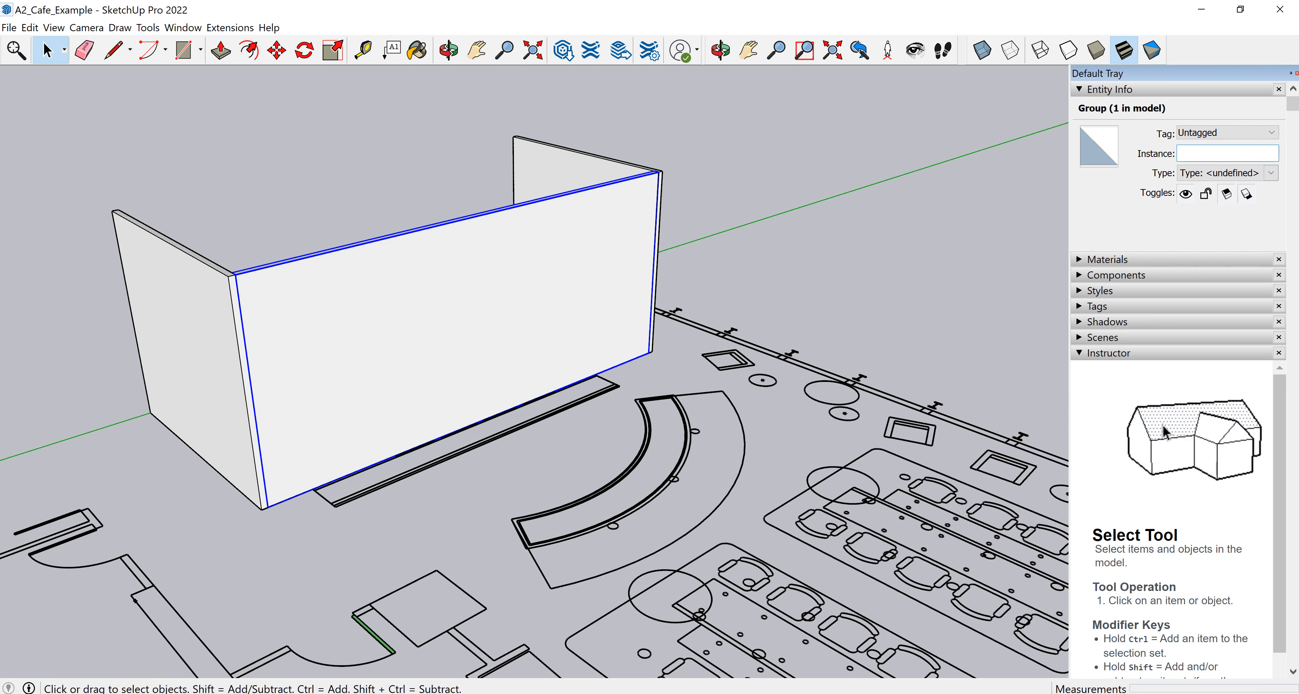
text(wall)
key(BackSpace)
key(BackSpace)
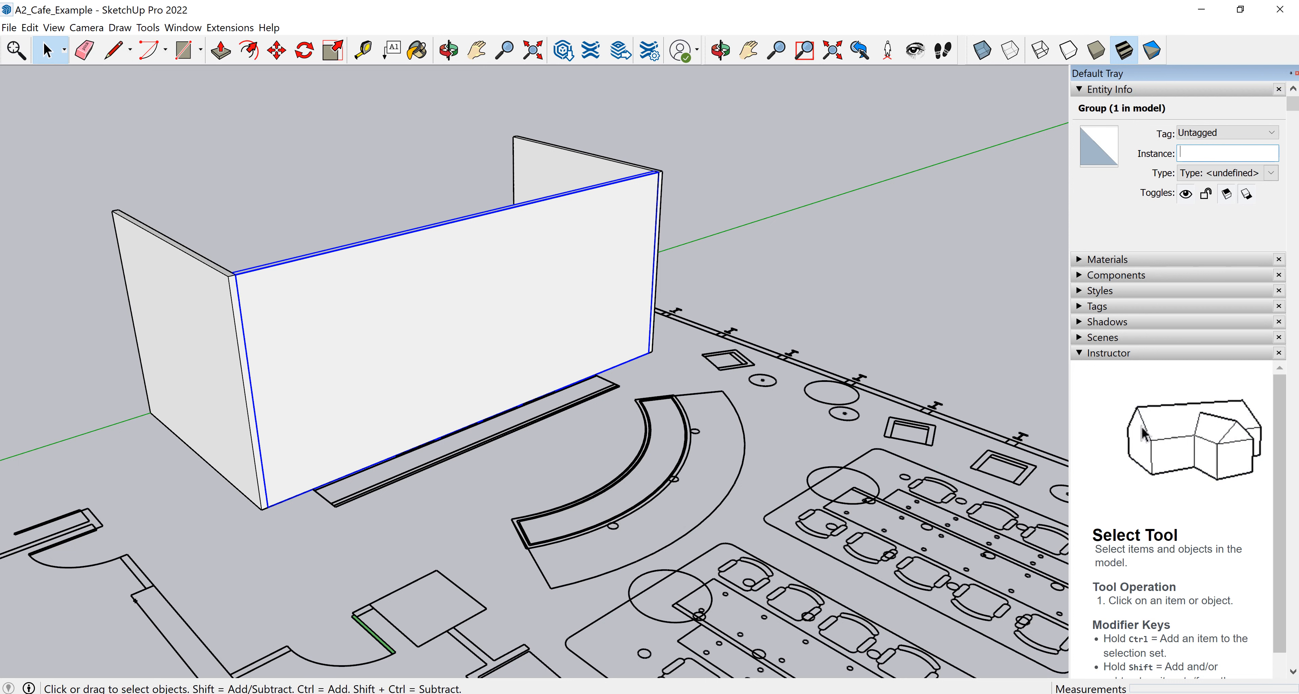
text(WALL )
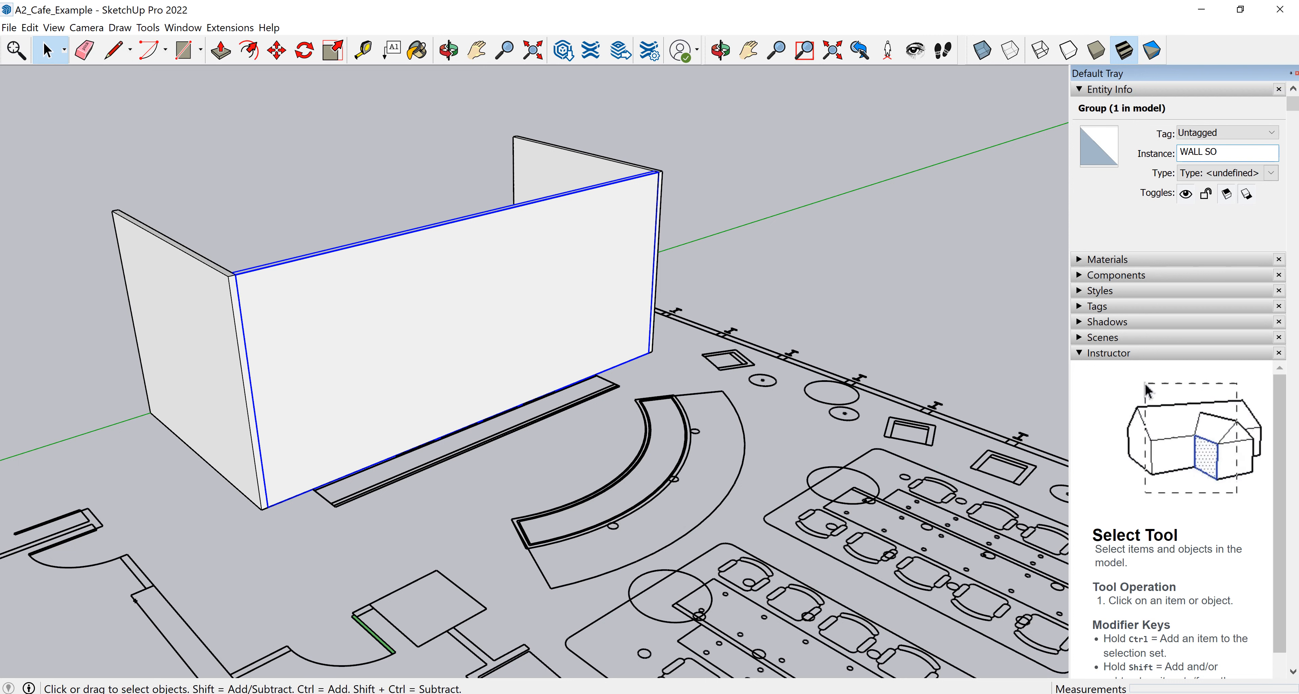
text(SOUTH)
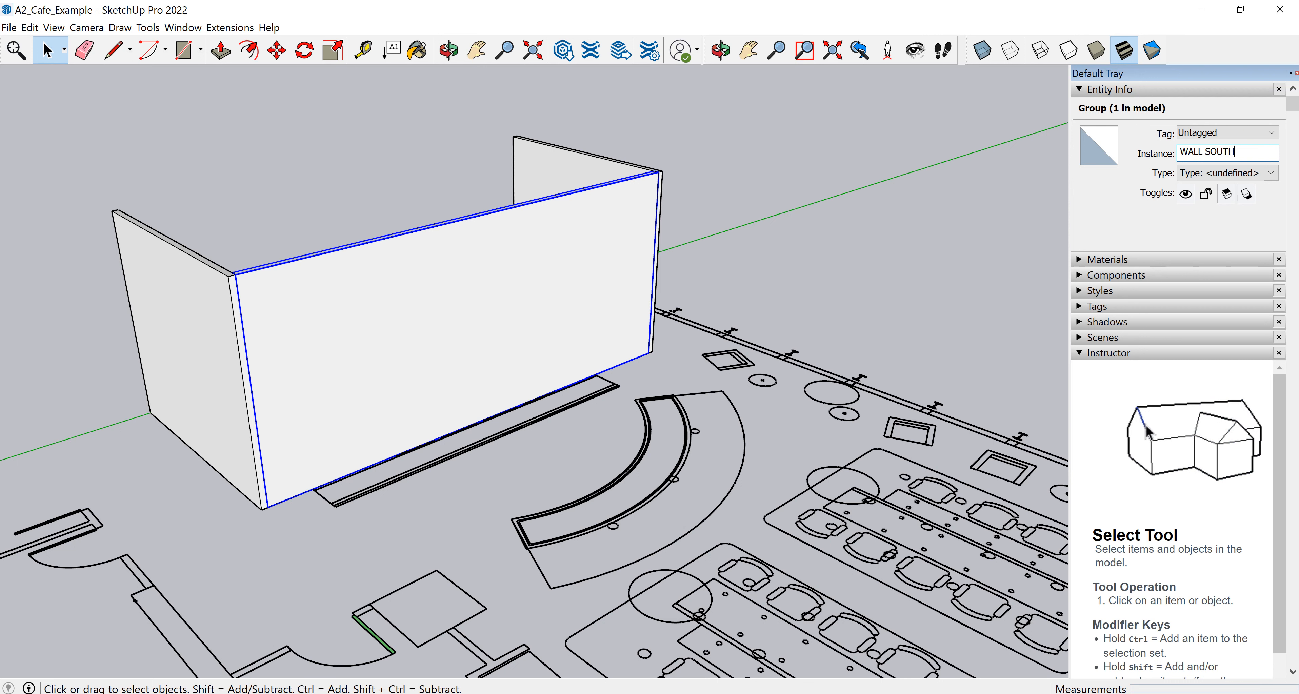
key(Return)
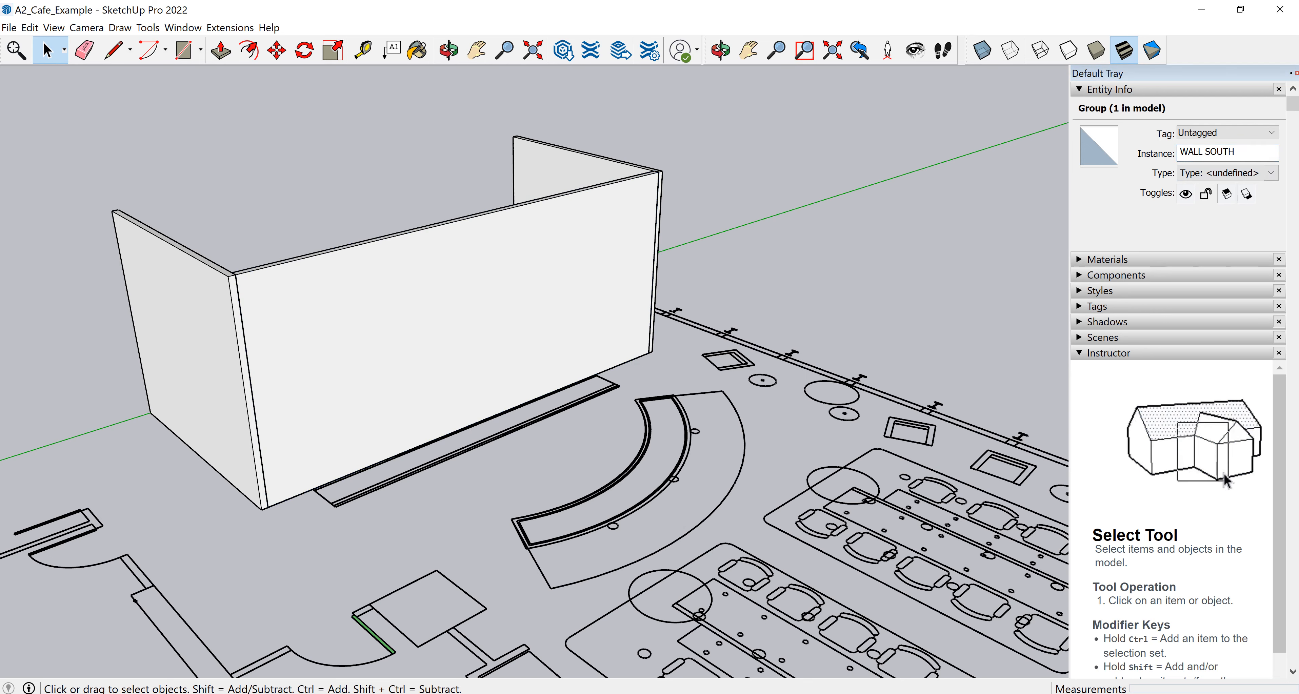
Examine the three wall groups from a wider view over the floor plan.
middle_drag(565, 353, 388, 356)
scroll(766, 222, up, 4)
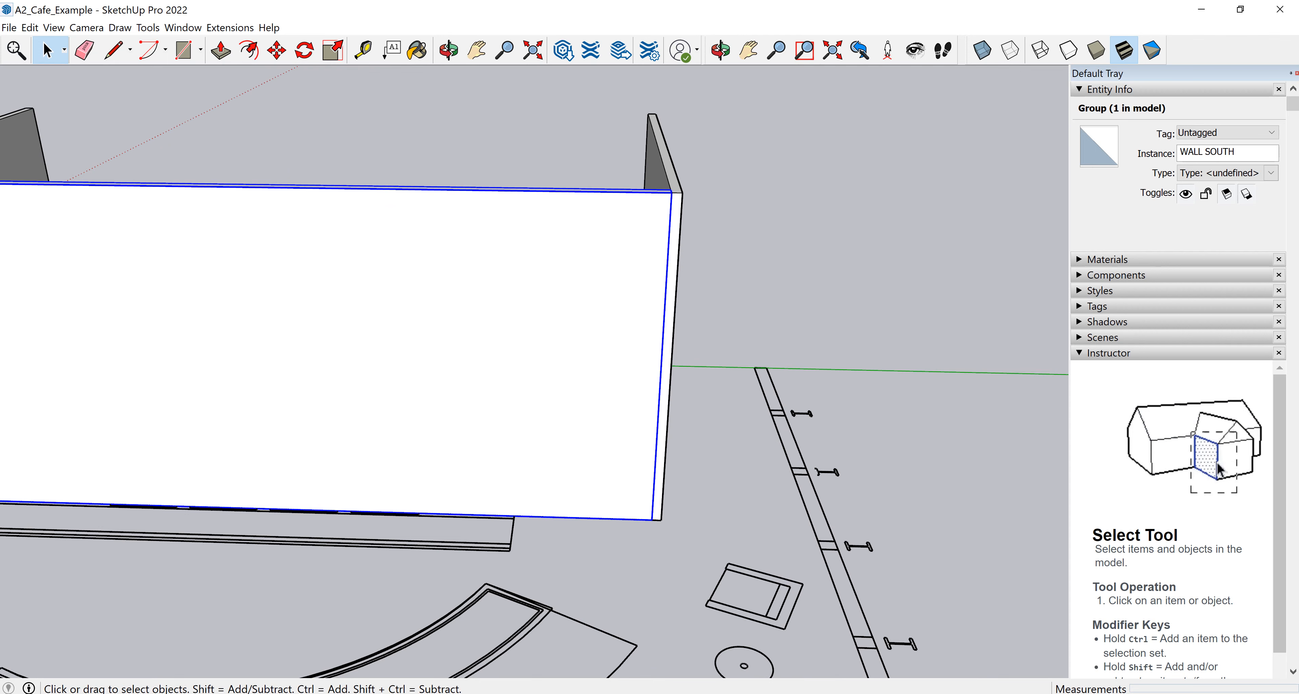
scroll(684, 192, up, 2)
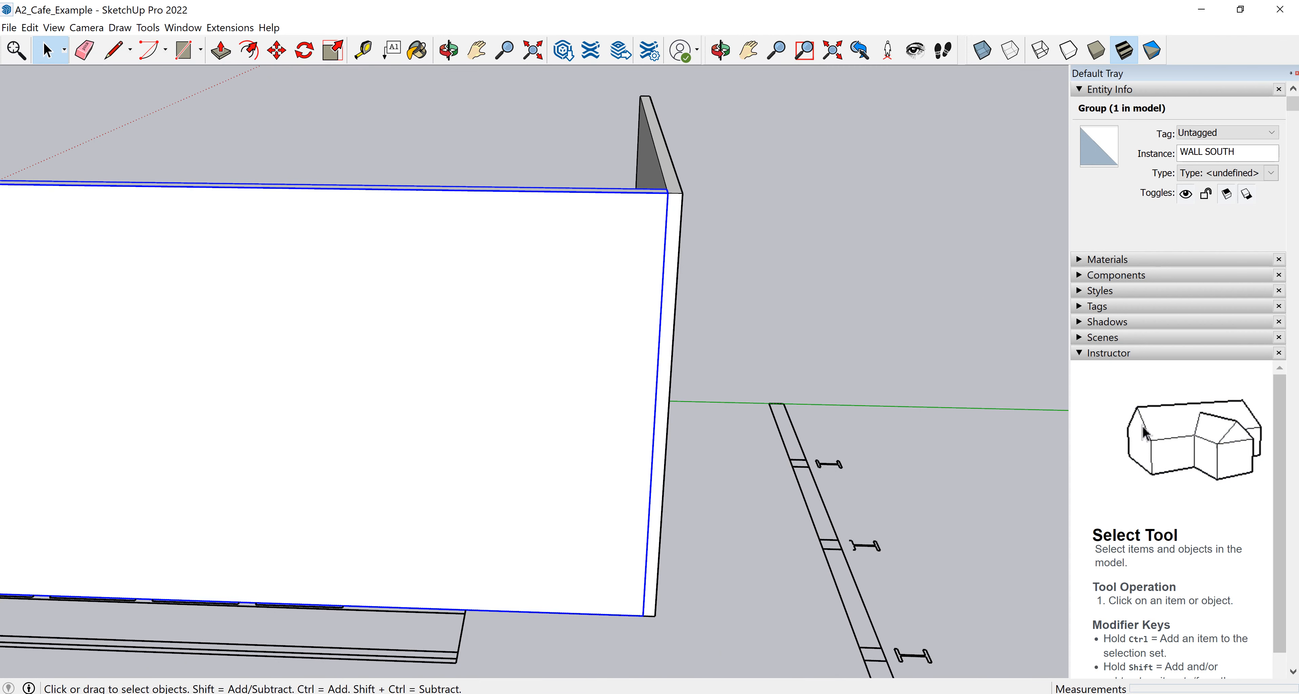
scroll(769, 296, down, 4)
middle_drag(769, 296, 721, 348)
middle_drag(569, 353, 444, 393)
scroll(501, 485, down, 5)
middle_drag(502, 484, 628, 392)
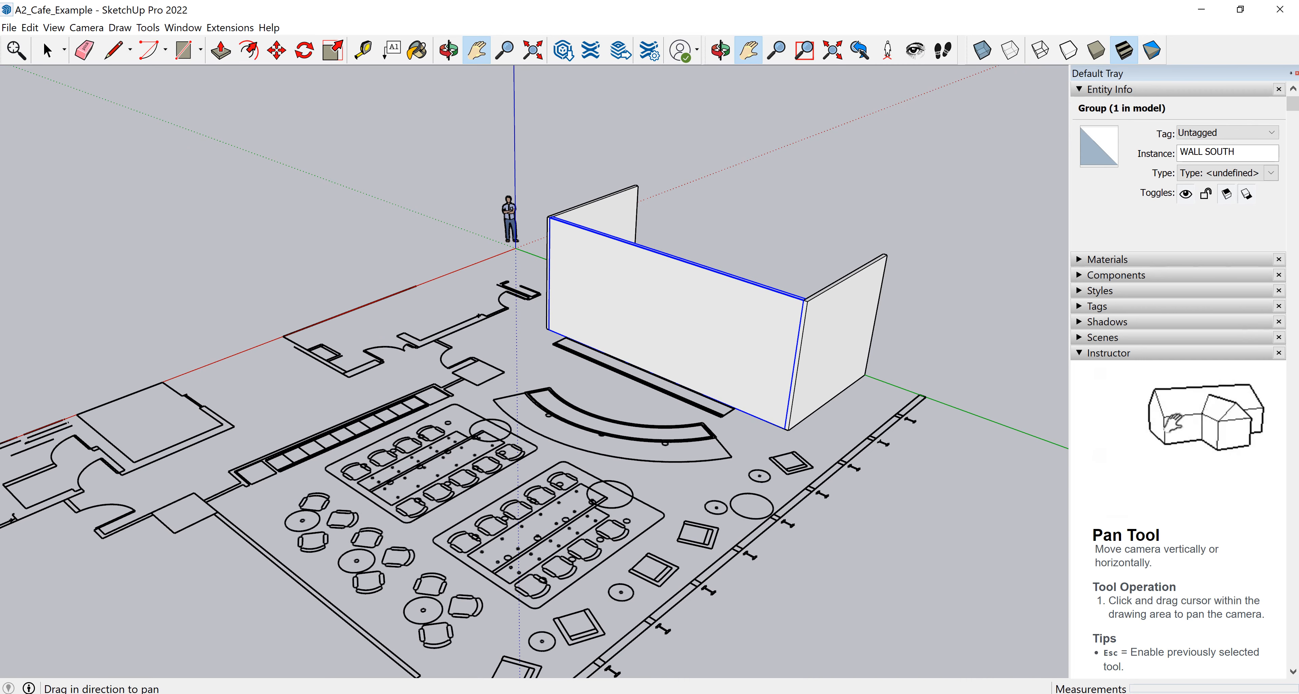
Draw a 3'6" by 3'6" rectangle over the first column square in the floor plan.
shift+middle_drag(504, 372, 559, 335)
scroll(548, 302, up, 5)
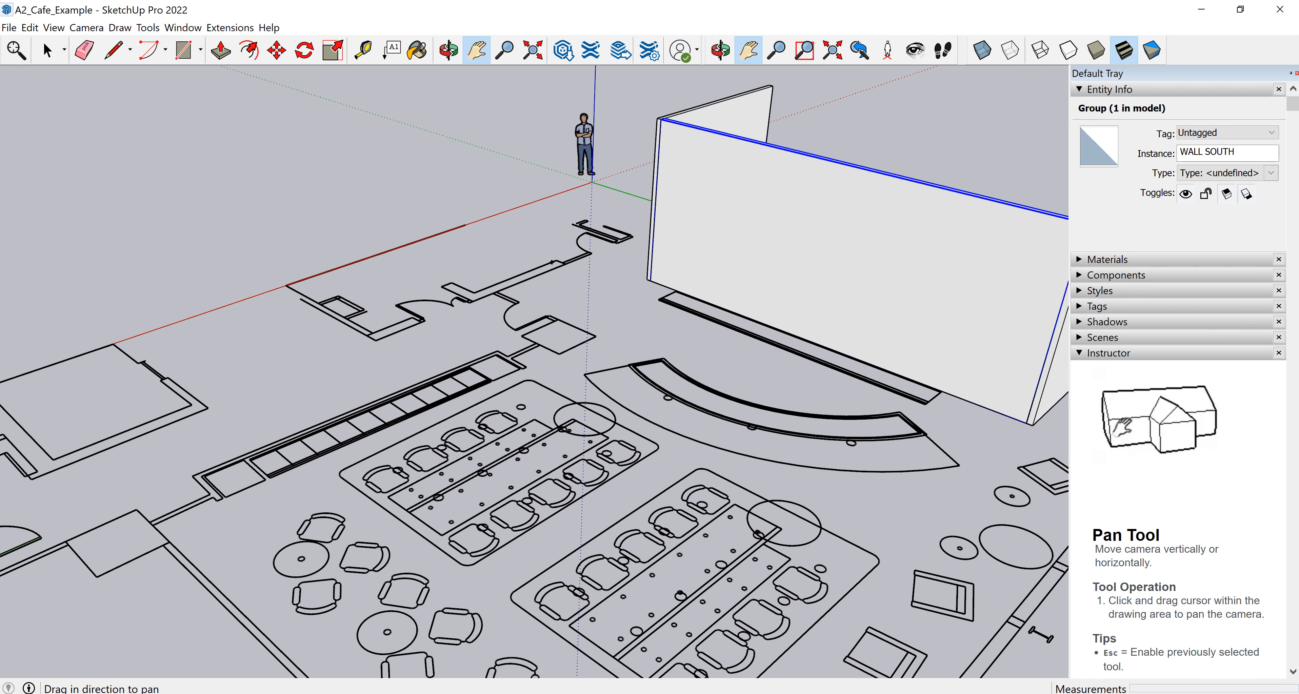
key(Escape)
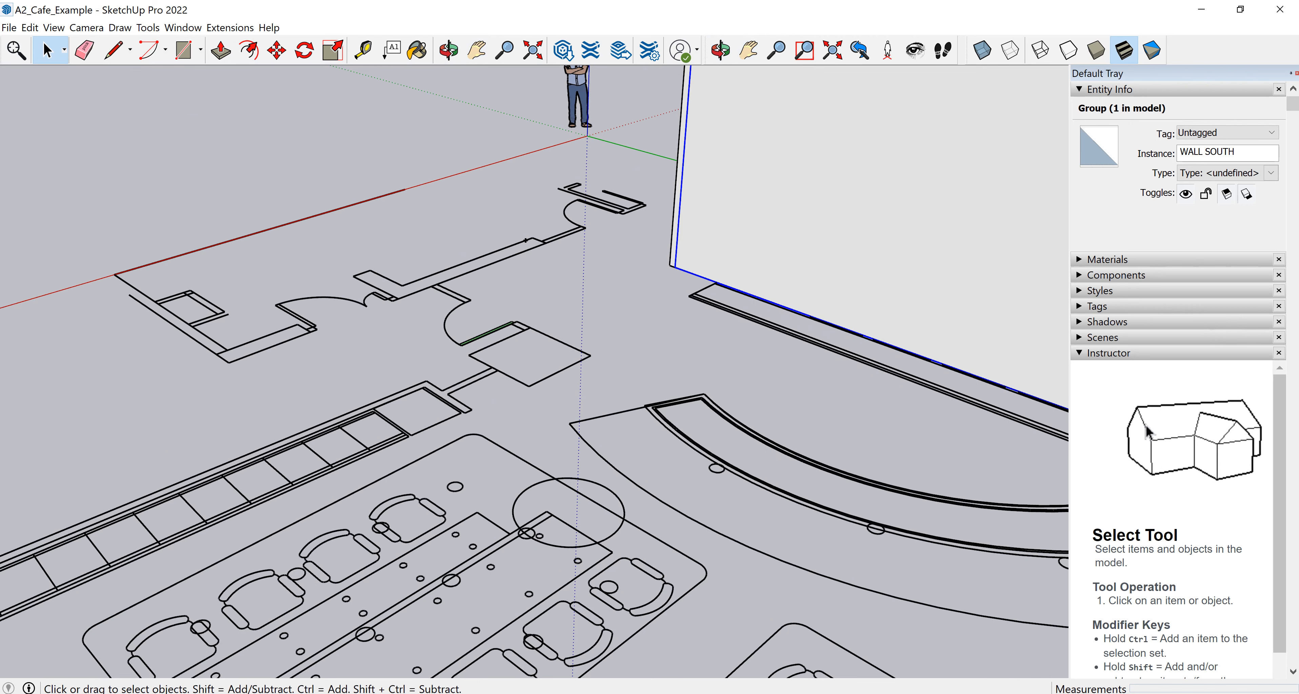
scroll(585, 280, up, 2)
click(200, 50)
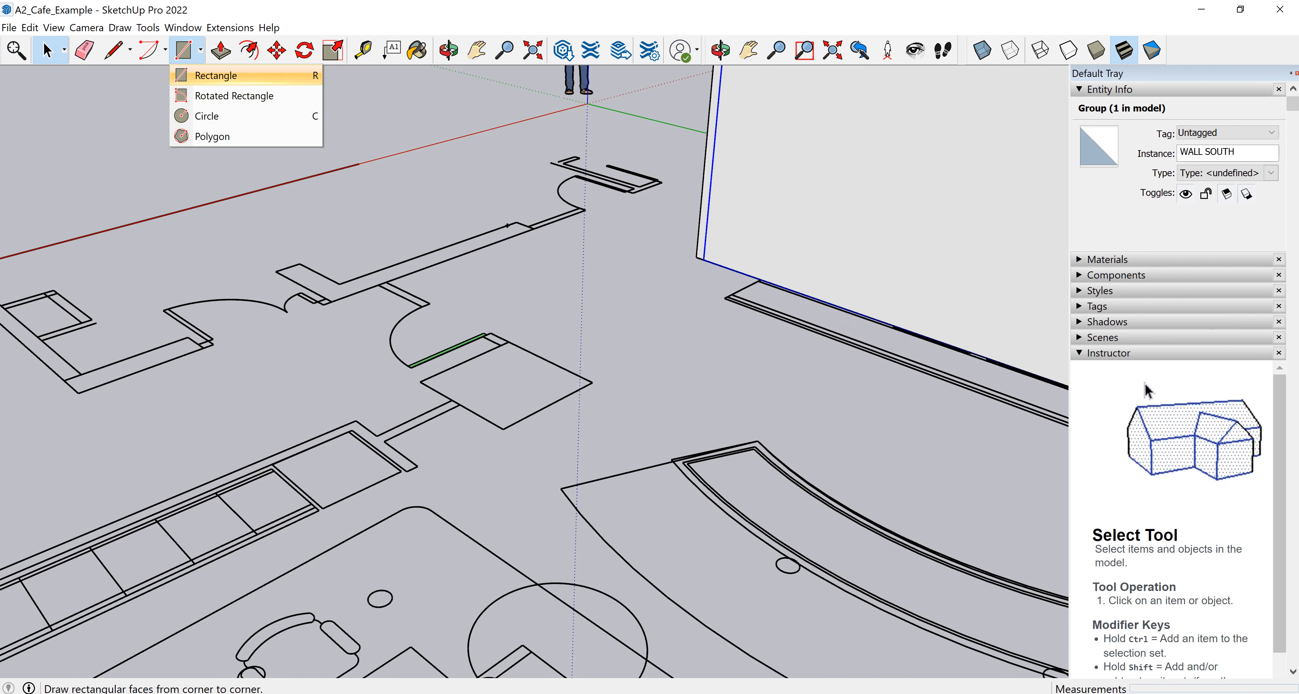
click(216, 75)
click(420, 382)
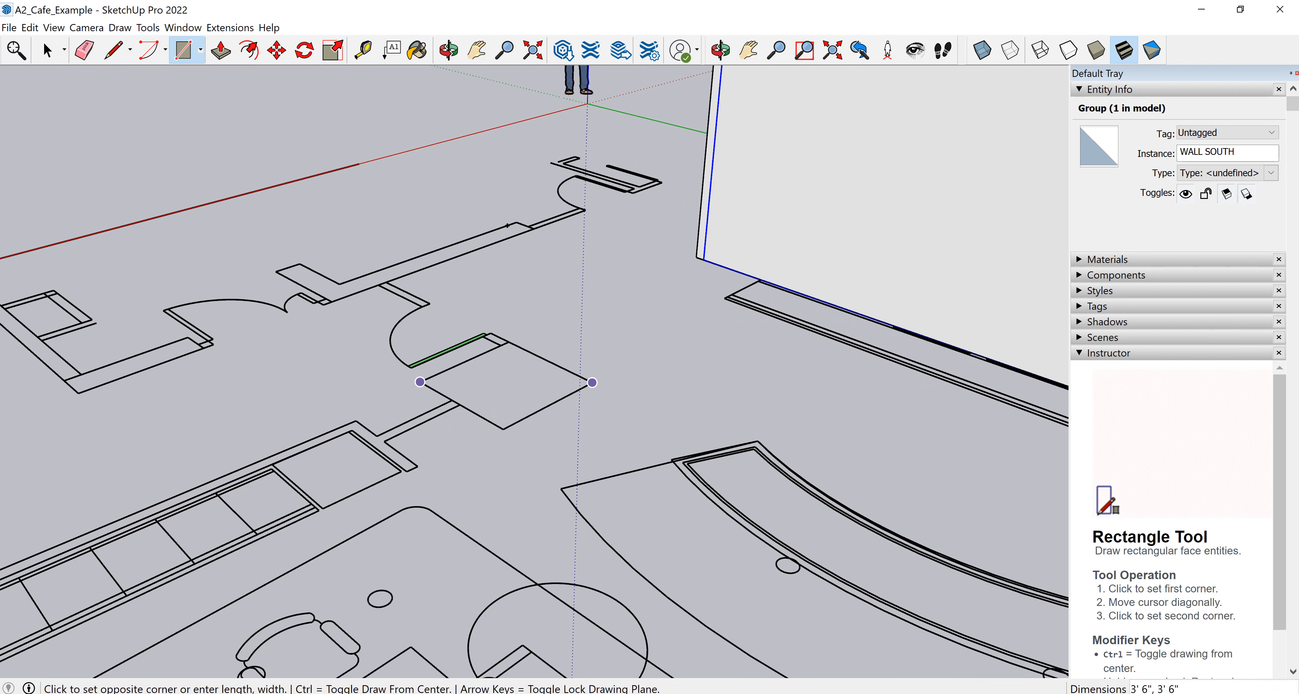
click(593, 382)
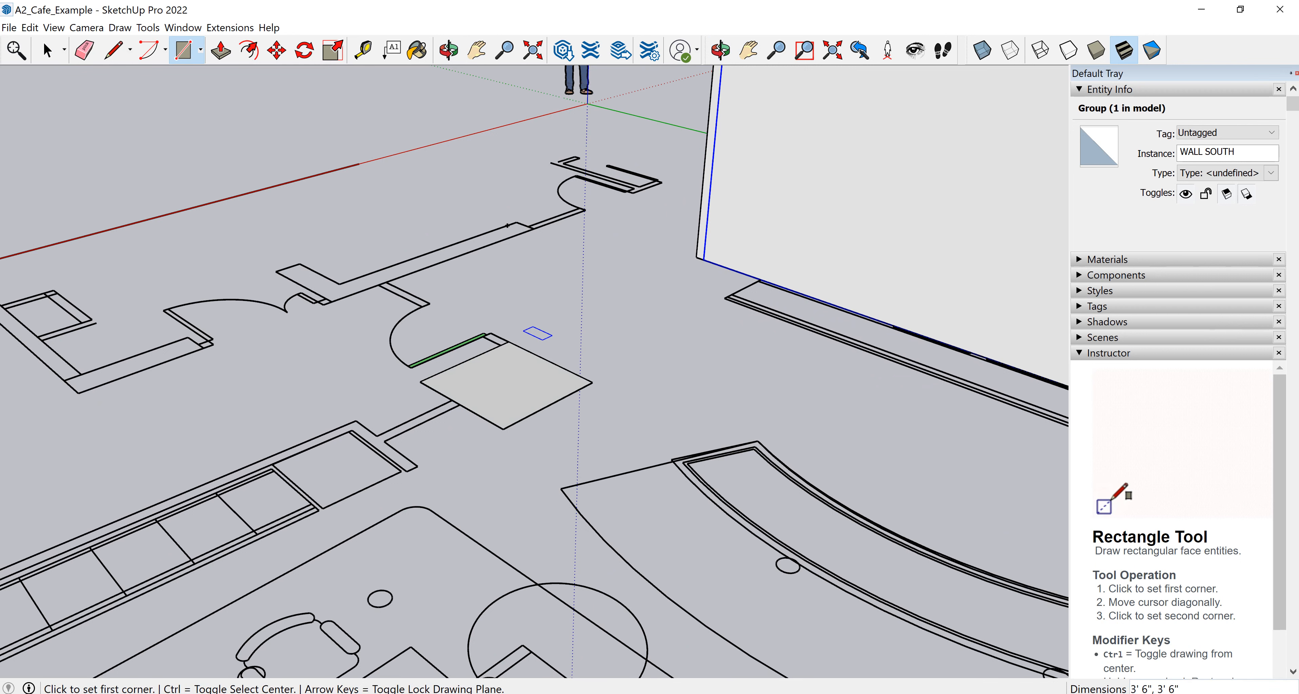
Push/pull the column rectangle up 12'.
click(221, 51)
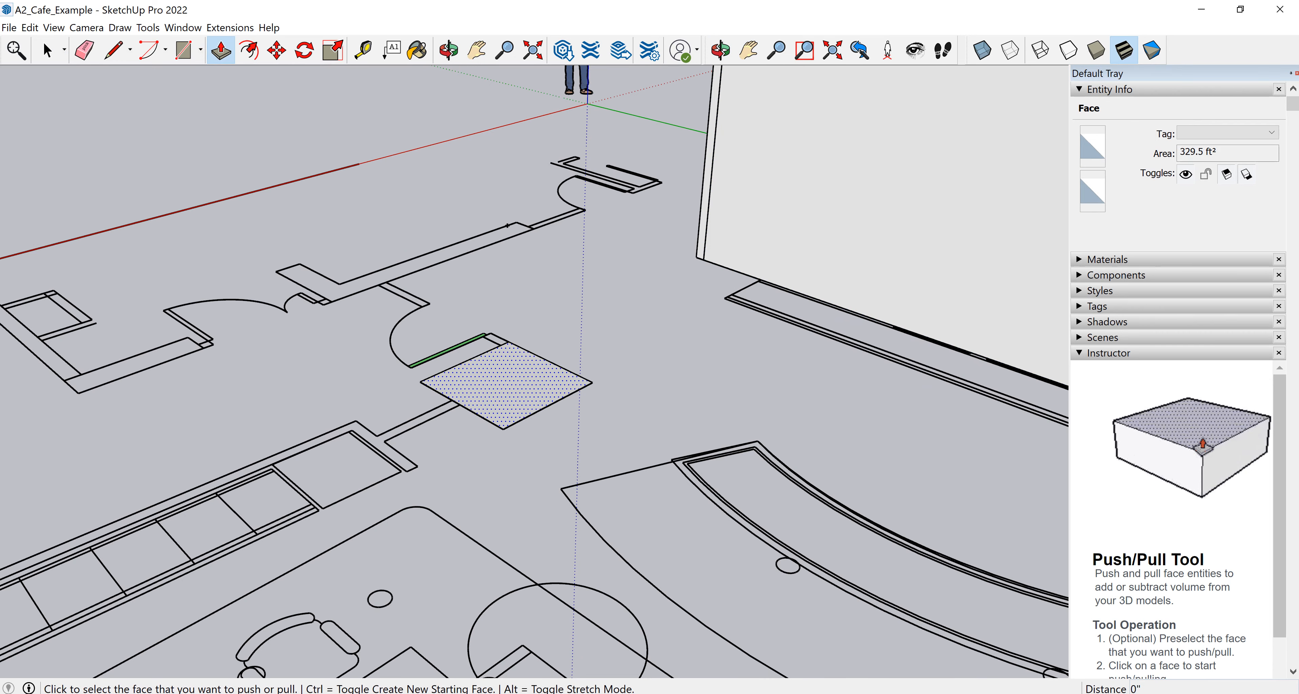
drag(519, 386, 520, 202)
text(12')
key(Return)
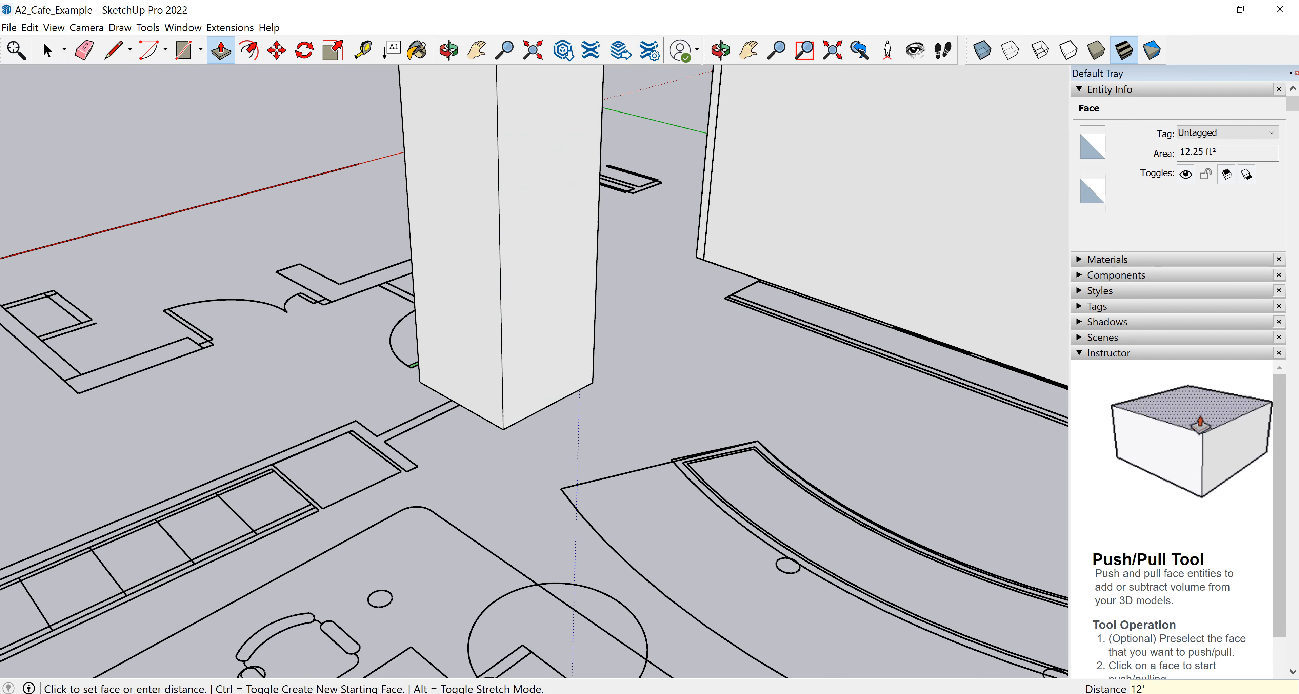
Draw a 3'6" by 3'6" rectangle over the second column square near the plan's left side.
scroll(603, 449, down, 5)
middle_drag(602, 449, 501, 427)
shift+middle_drag(508, 353, 620, 324)
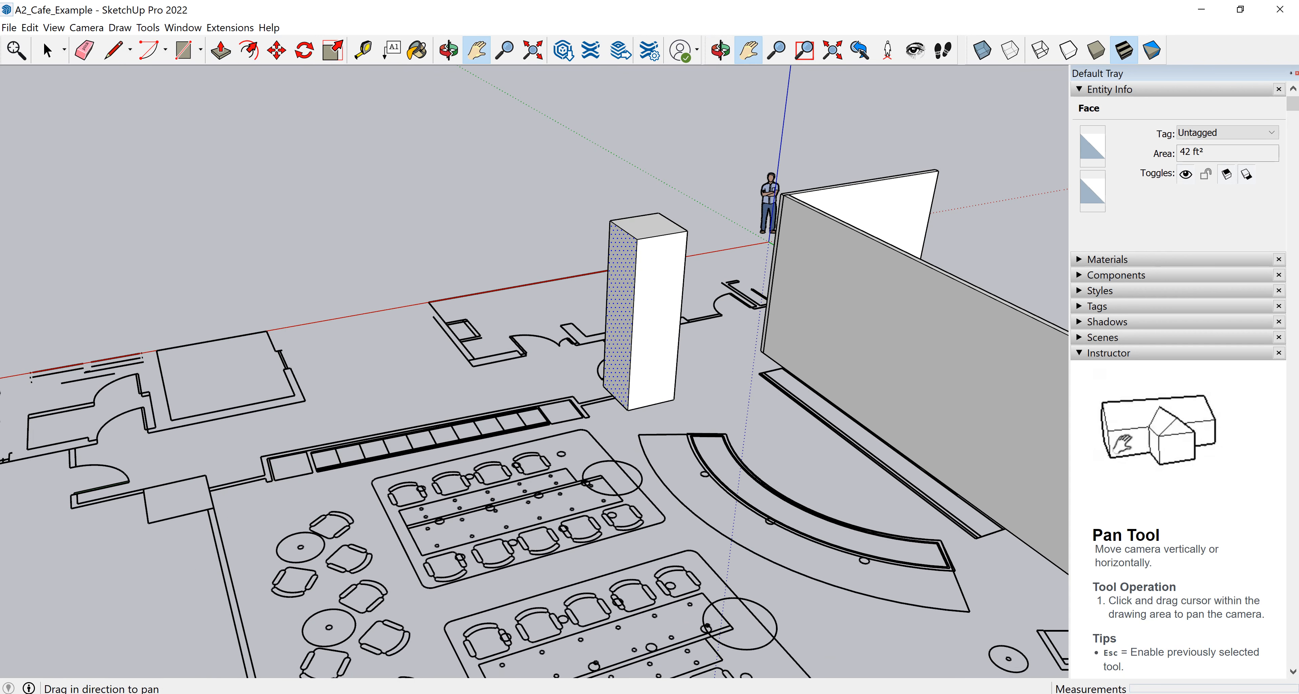
drag(620, 325, 756, 284)
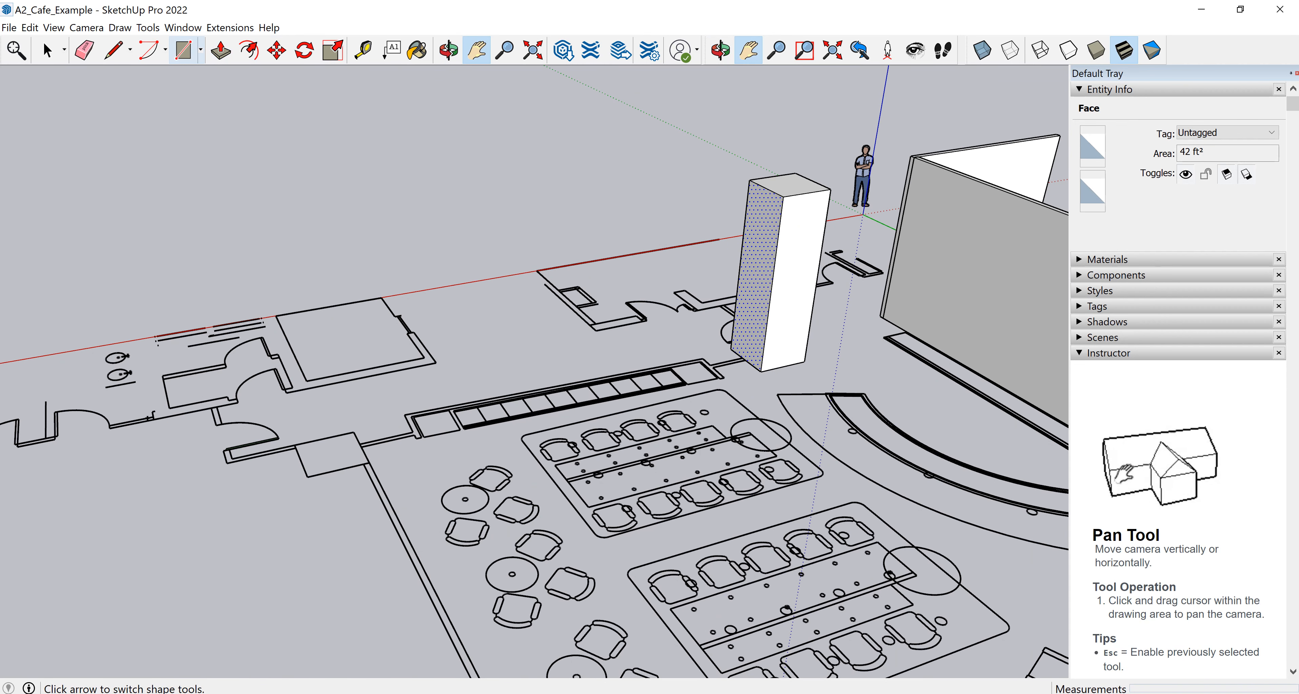
click(183, 50)
scroll(303, 477, up, 3)
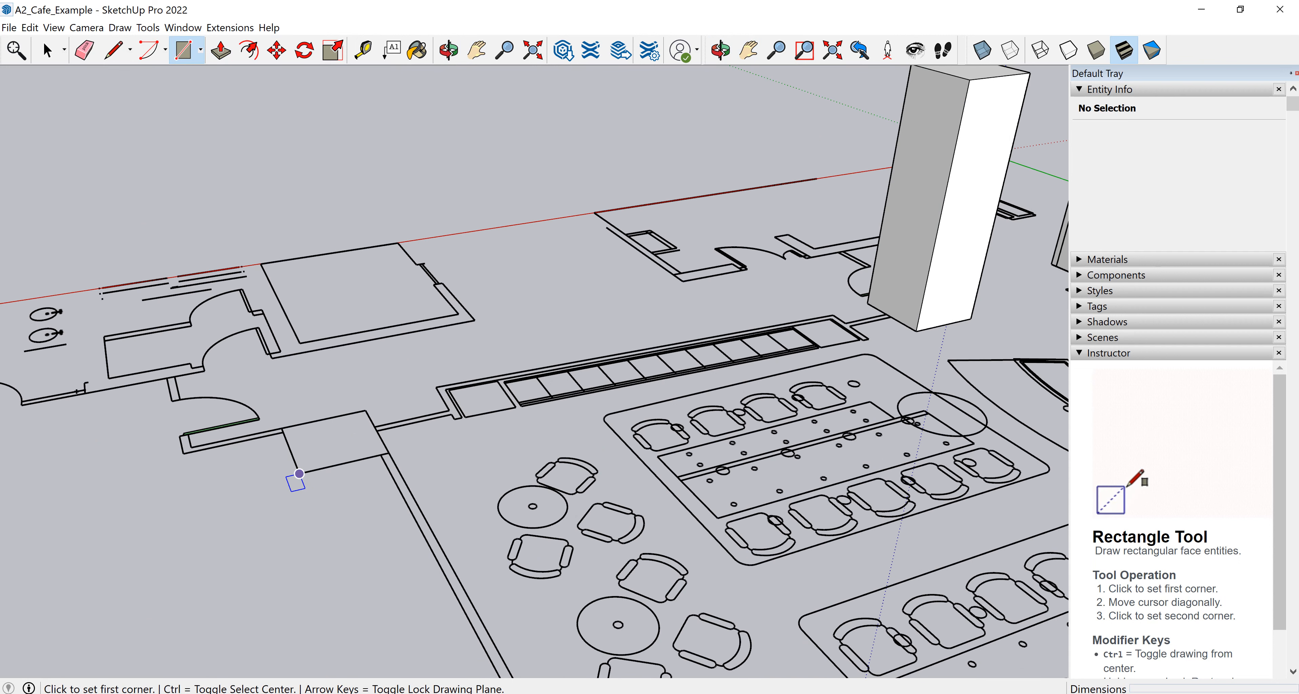
click(299, 474)
click(365, 410)
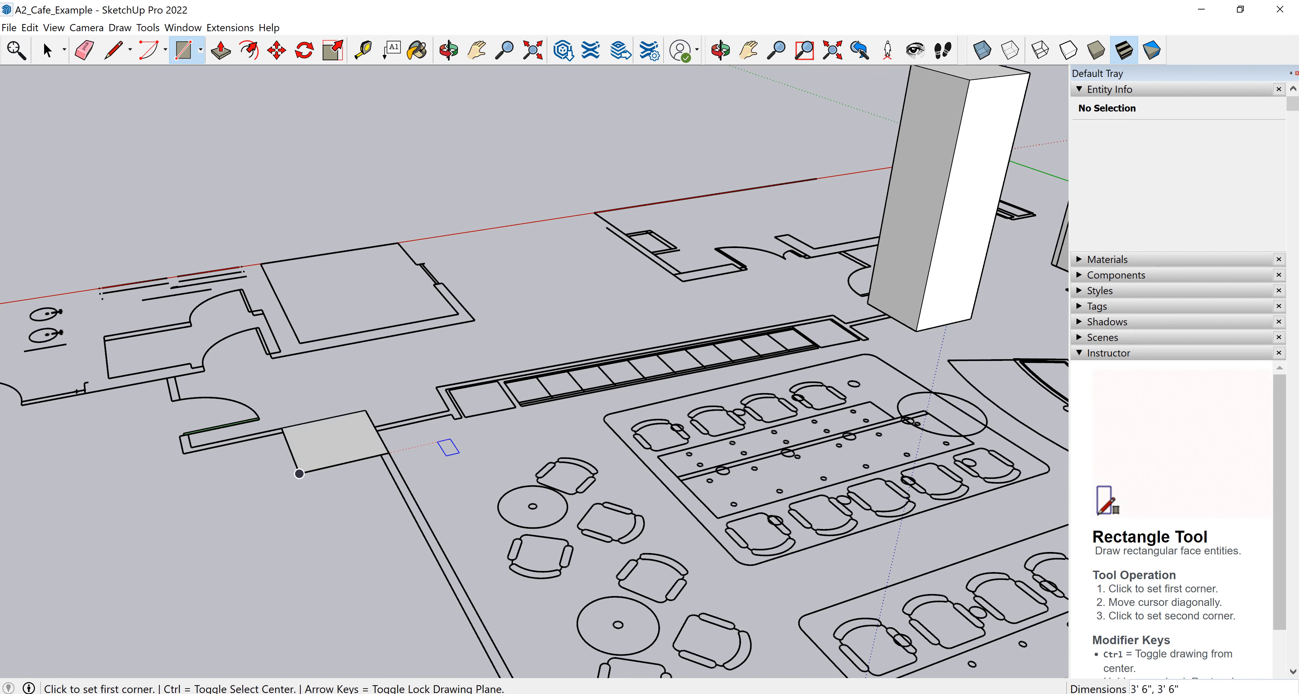
Push/pull the second column rectangle up 12'.
key(p)
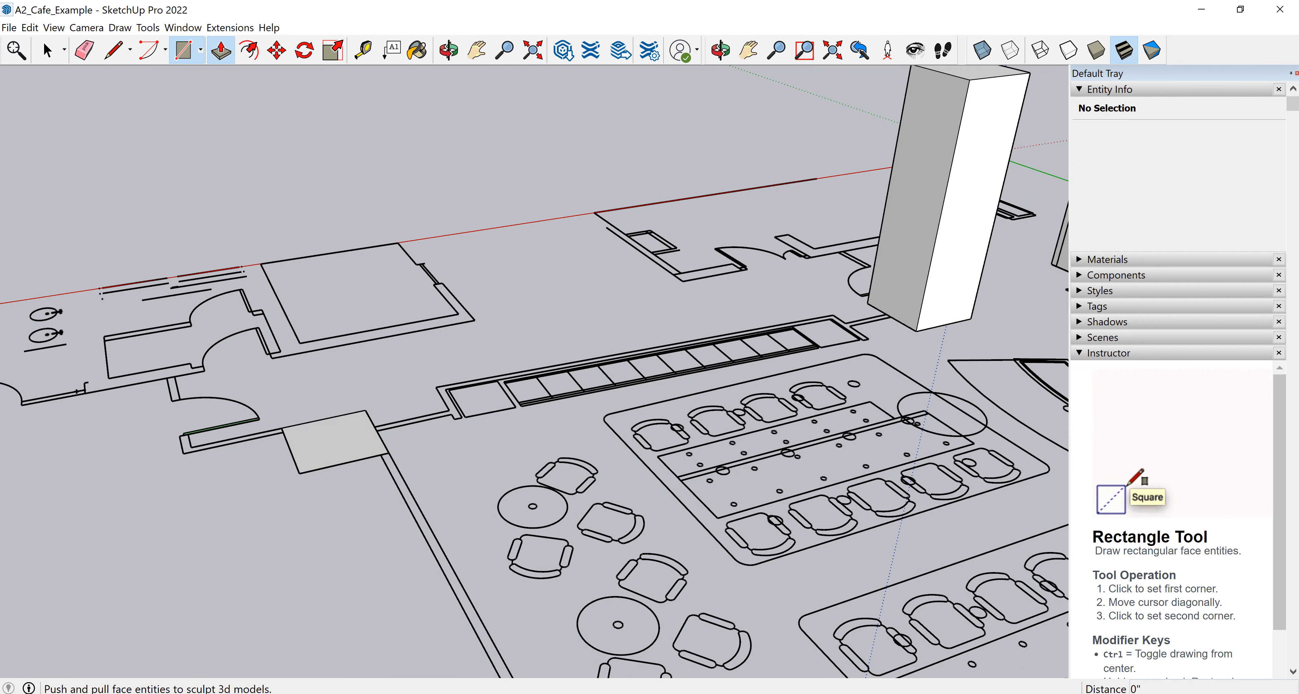
click(333, 439)
text(12)
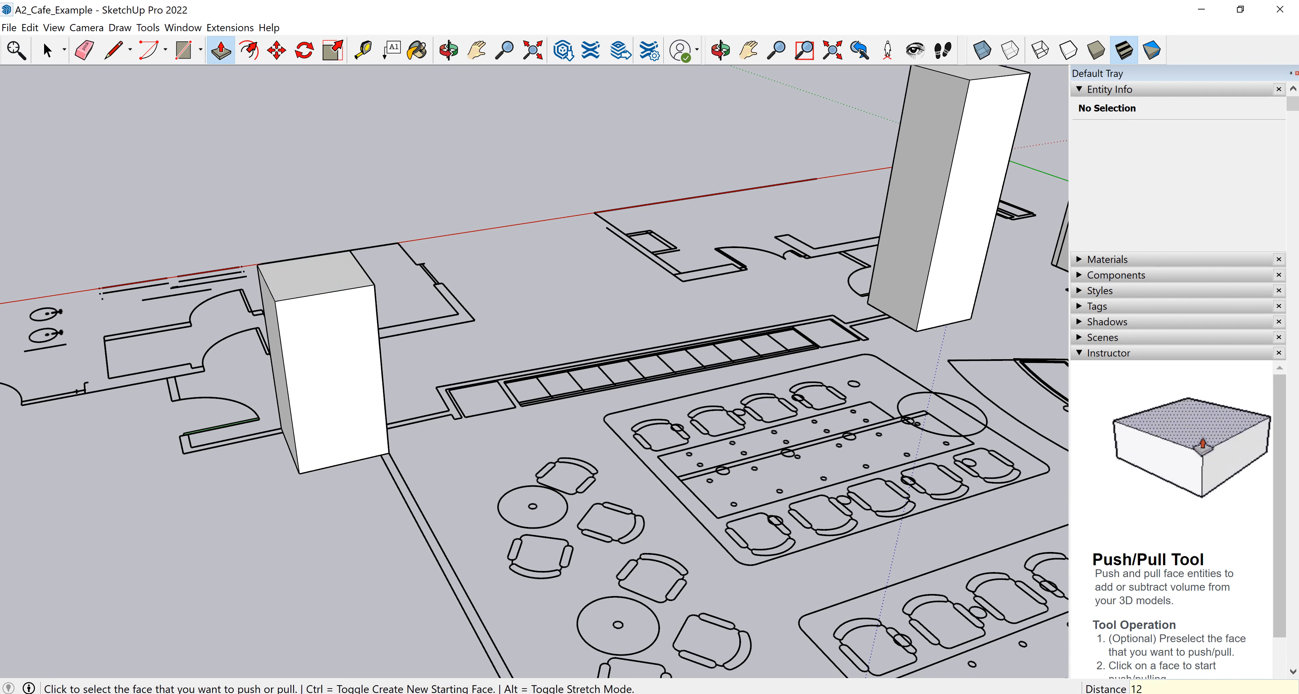
key(Return)
scroll(191, 426, down, 2)
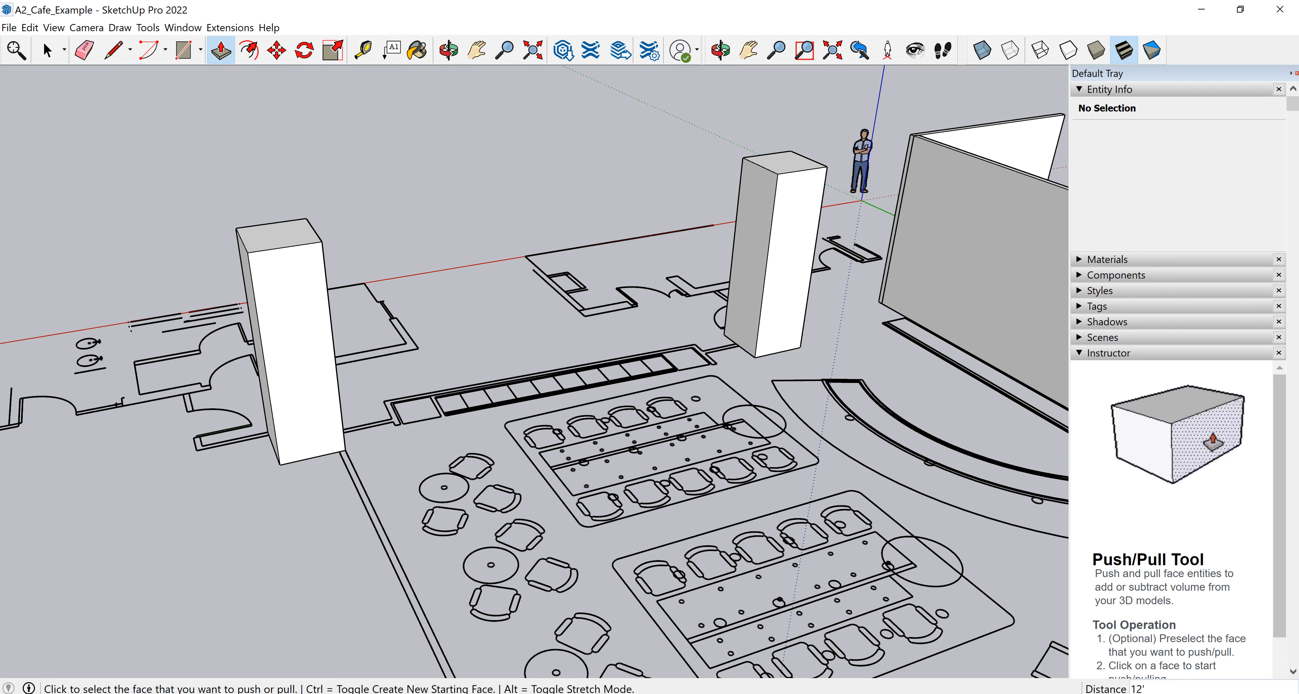
Draw a rectangle about 100' by 52' covering the entire floor plan as a floor face.
middle_drag(554, 383, 555, 411)
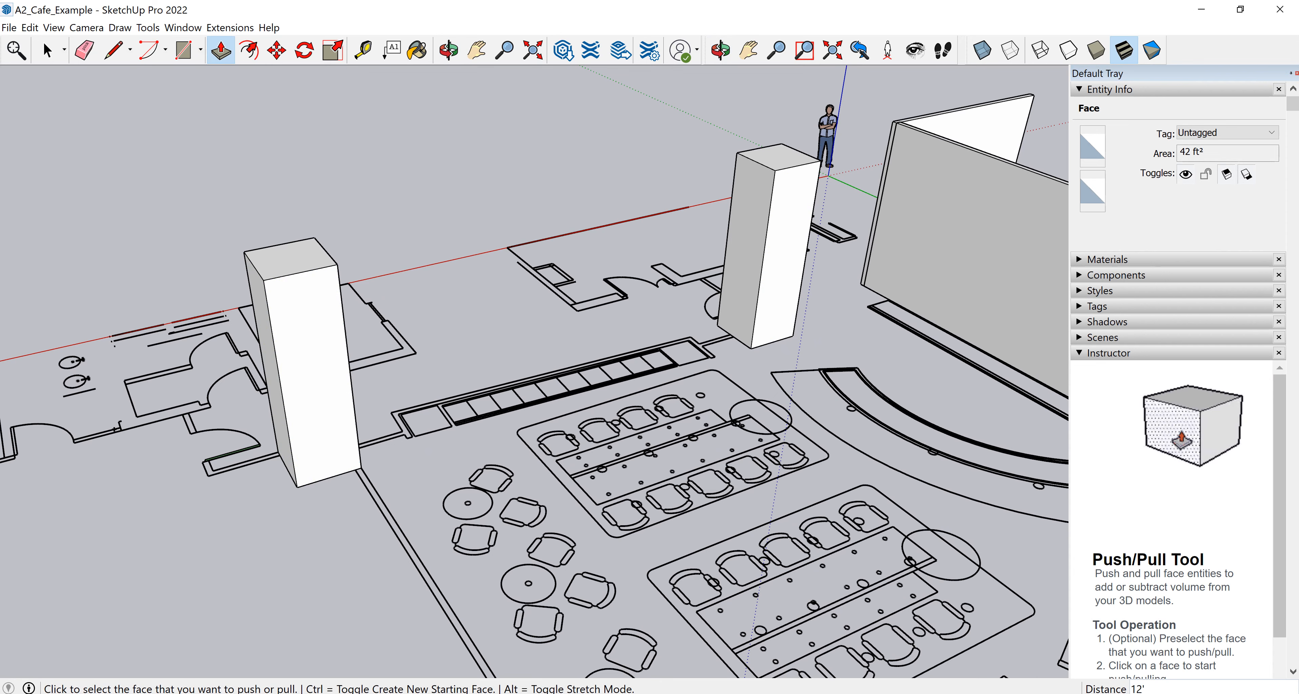
scroll(275, 452, down, 2)
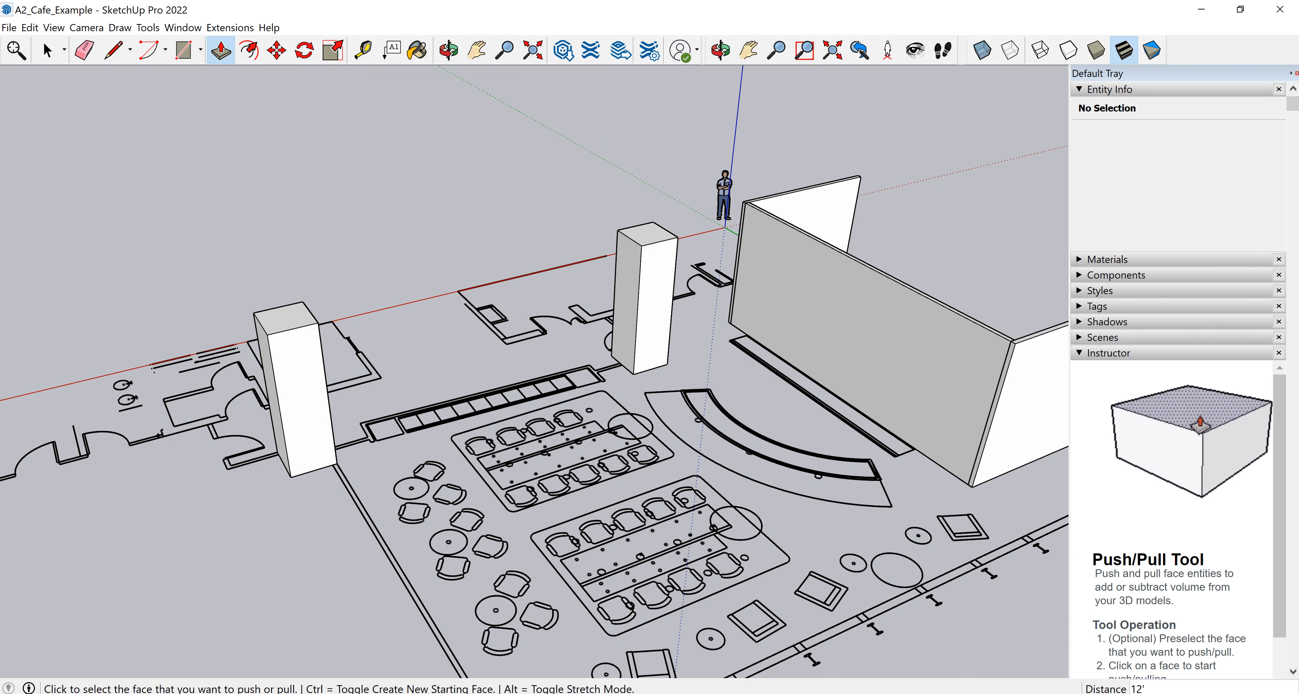
middle_drag(454, 383, 575, 361)
middle_drag(474, 384, 635, 373)
middle_drag(484, 363, 726, 398)
key(h)
mouse_move(484, 384)
mouse_down()
mouse_move(640, 389)
mouse_move(655, 376)
mouse_up()
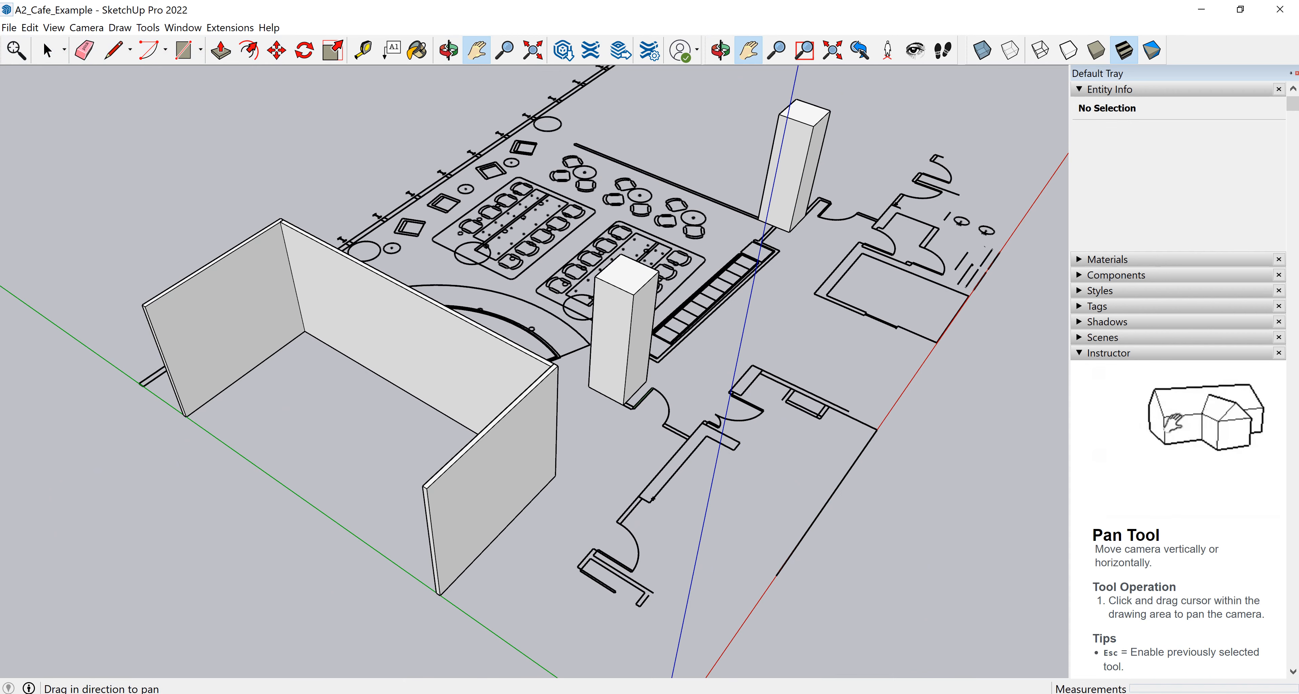
click(10, 27)
click(30, 93)
scroll(380, 270, down, 2)
middle_drag(381, 270, 341, 272)
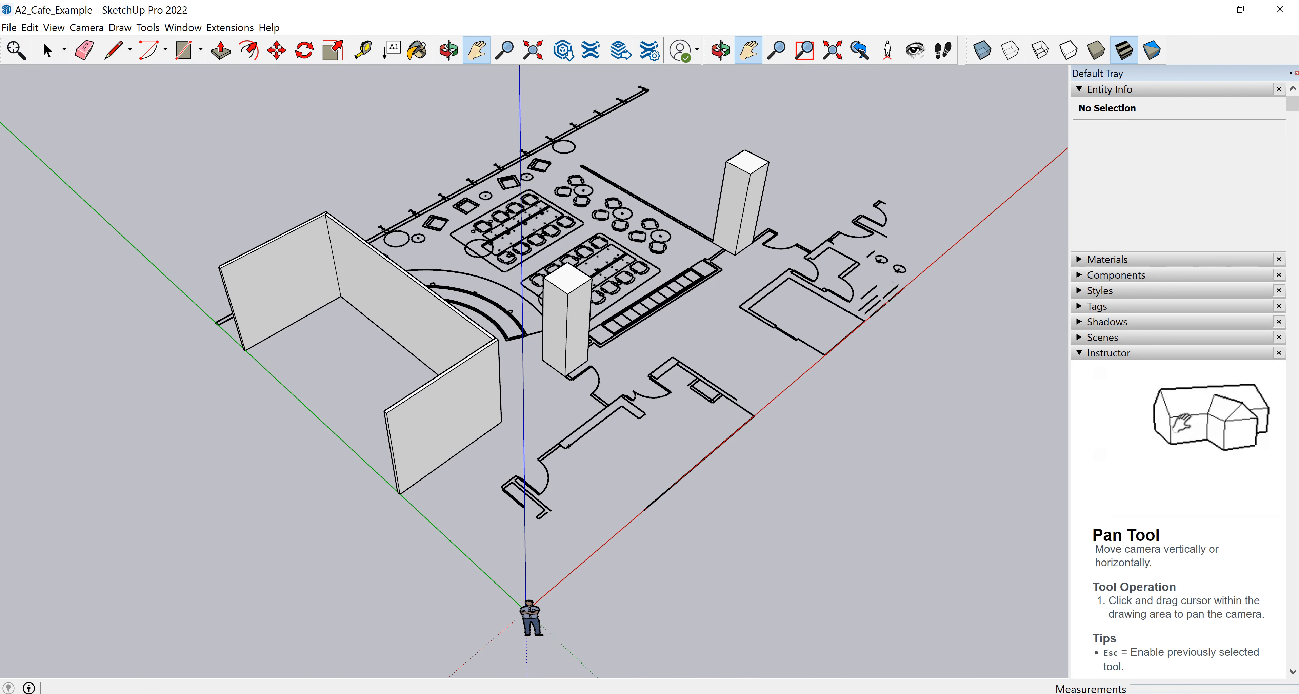
click(183, 50)
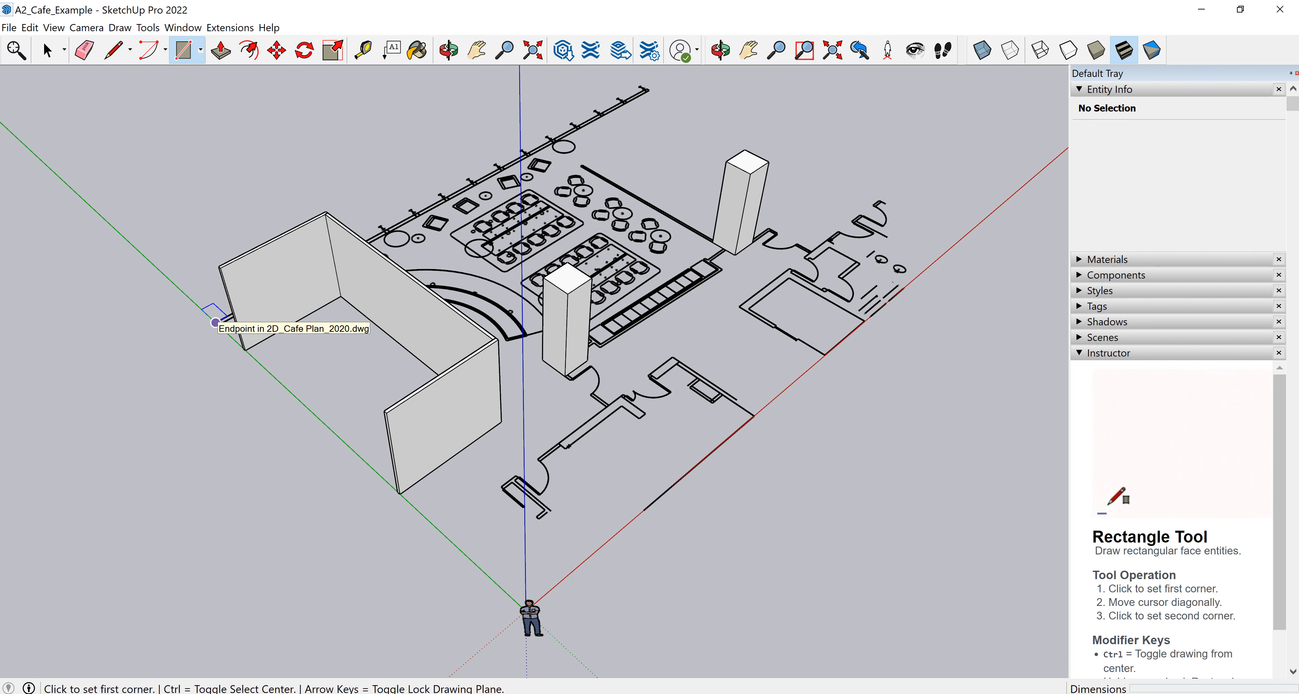
click(216, 321)
scroll(443, 439, down, 3)
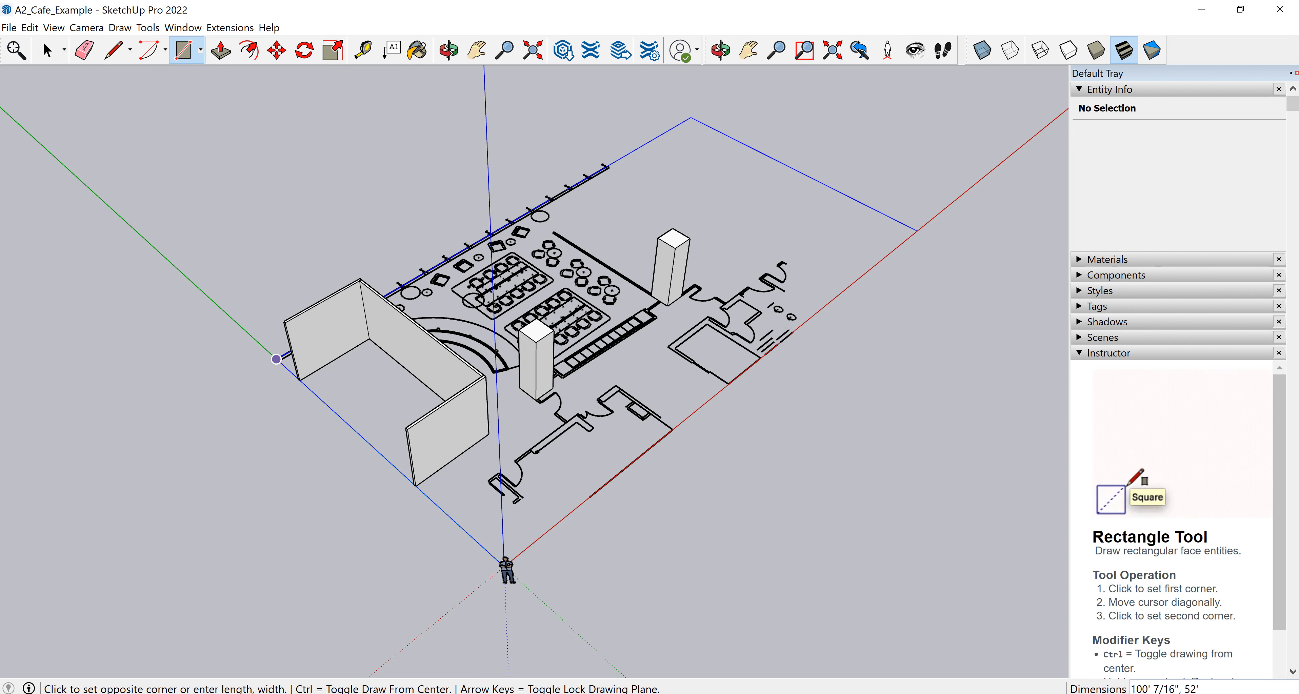
click(917, 230)
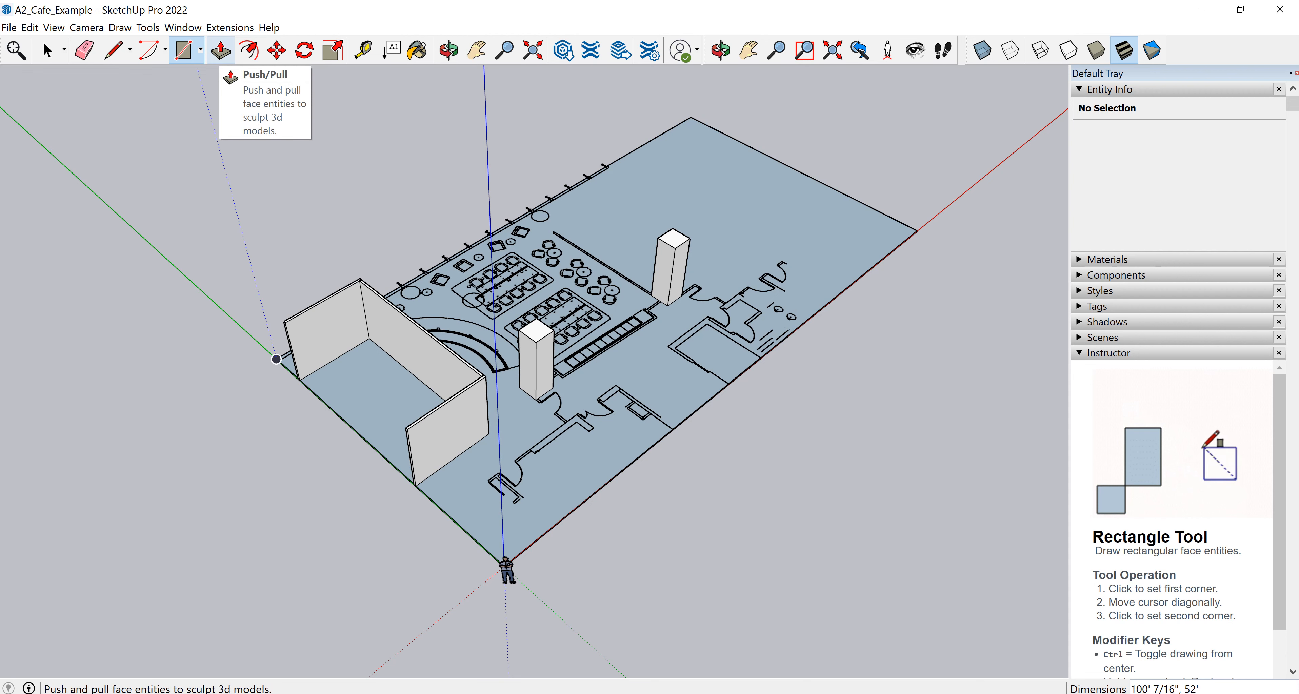
Push/pull the floor rectangle into a slab 1' thick.
click(221, 51)
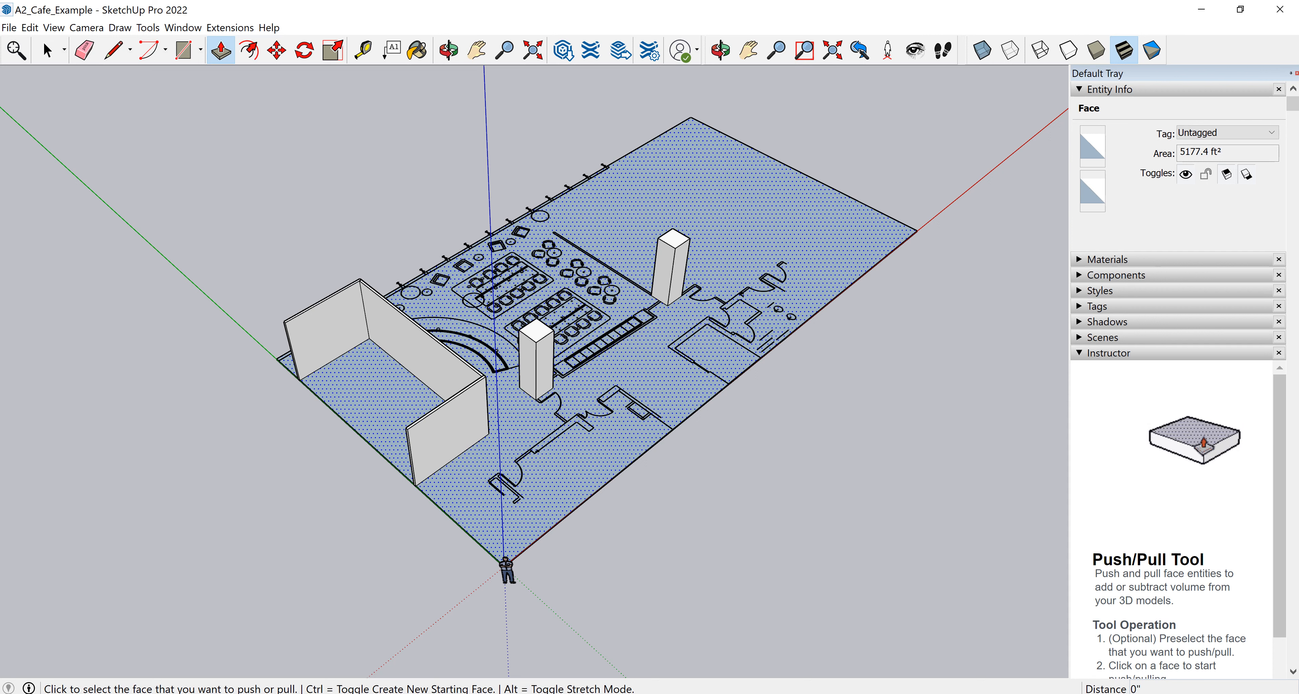
click(605, 383)
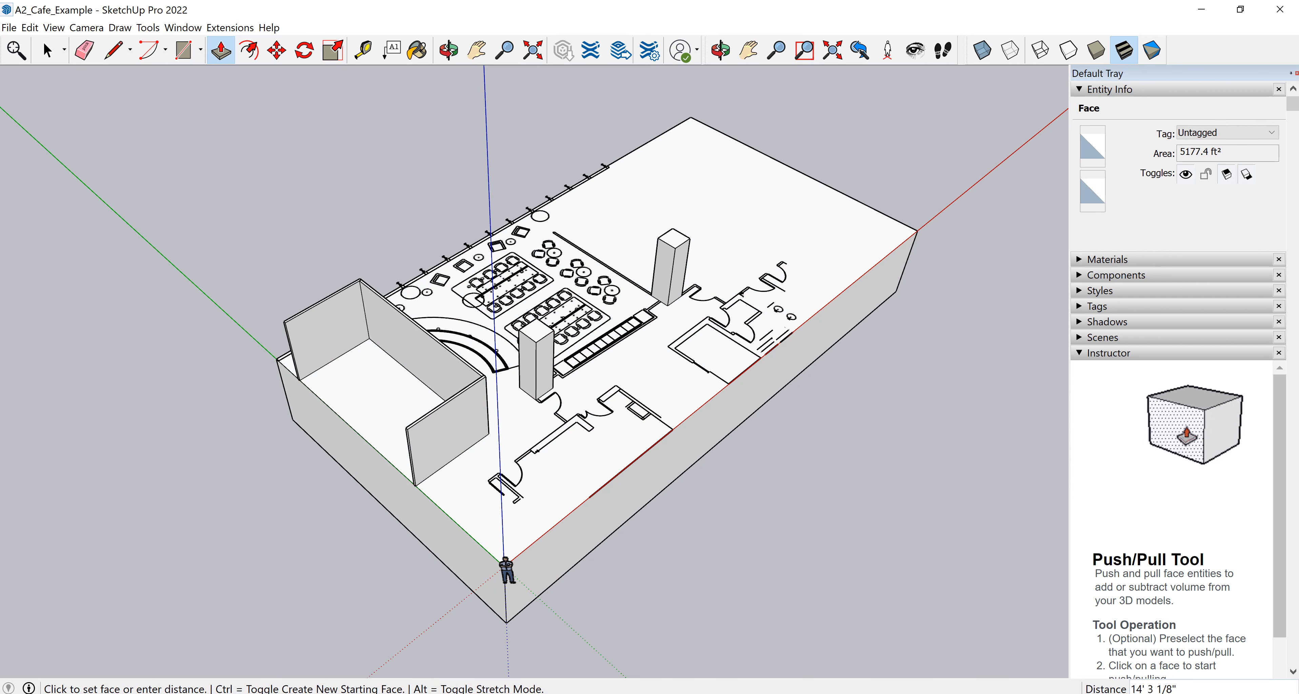
click(605, 439)
text(1')
key(Return)
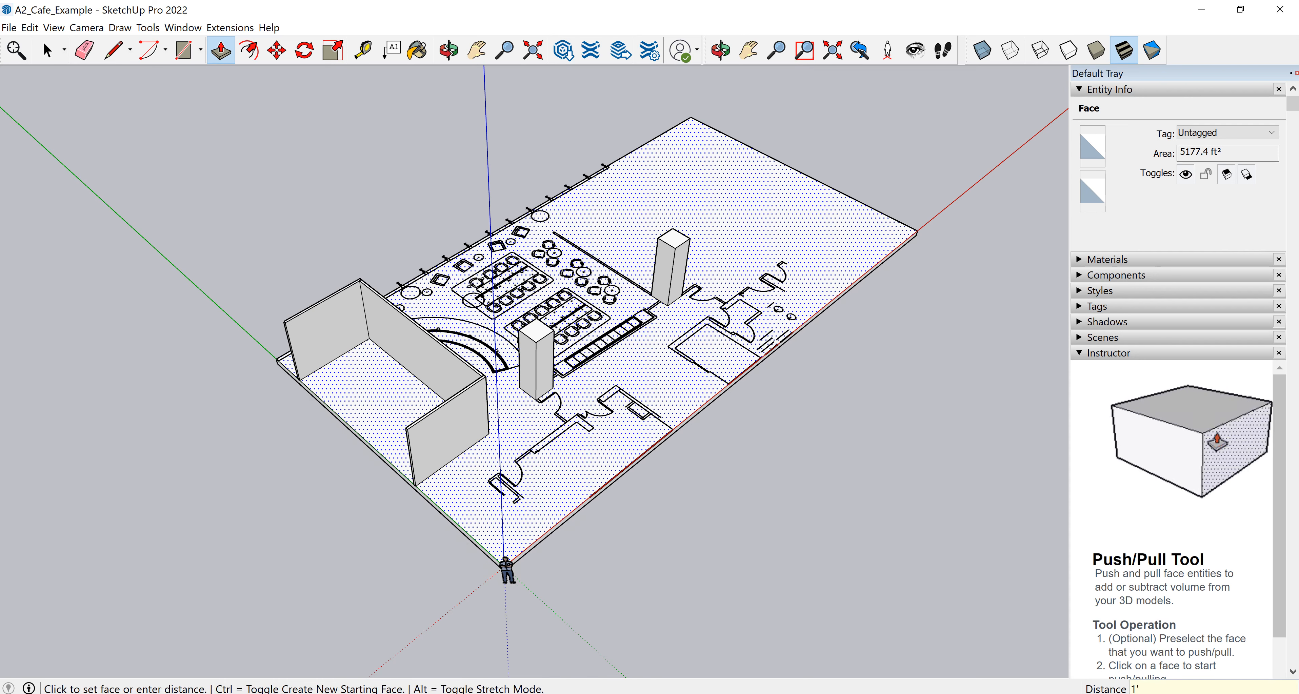
Examine the underside of the floor slab where the columns meet it.
middle_drag(605, 404, 560, 384)
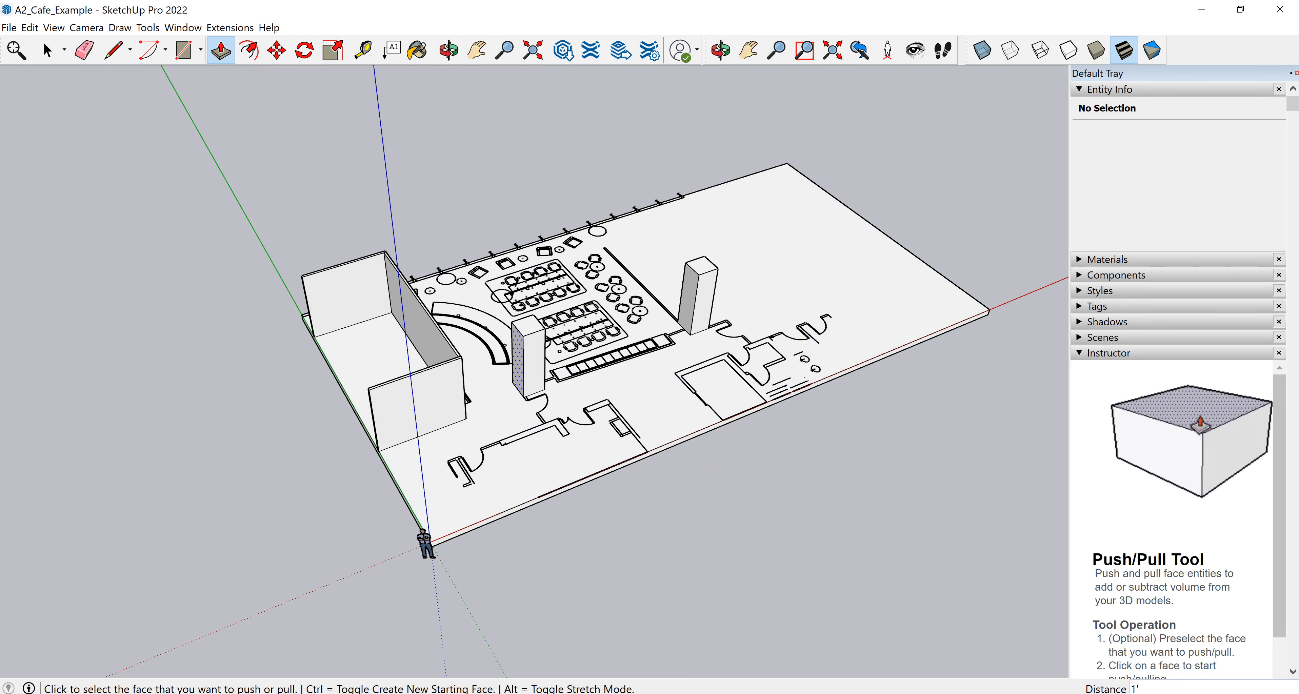
middle_drag(605, 429, 540, 313)
middle_drag(560, 384, 564, 303)
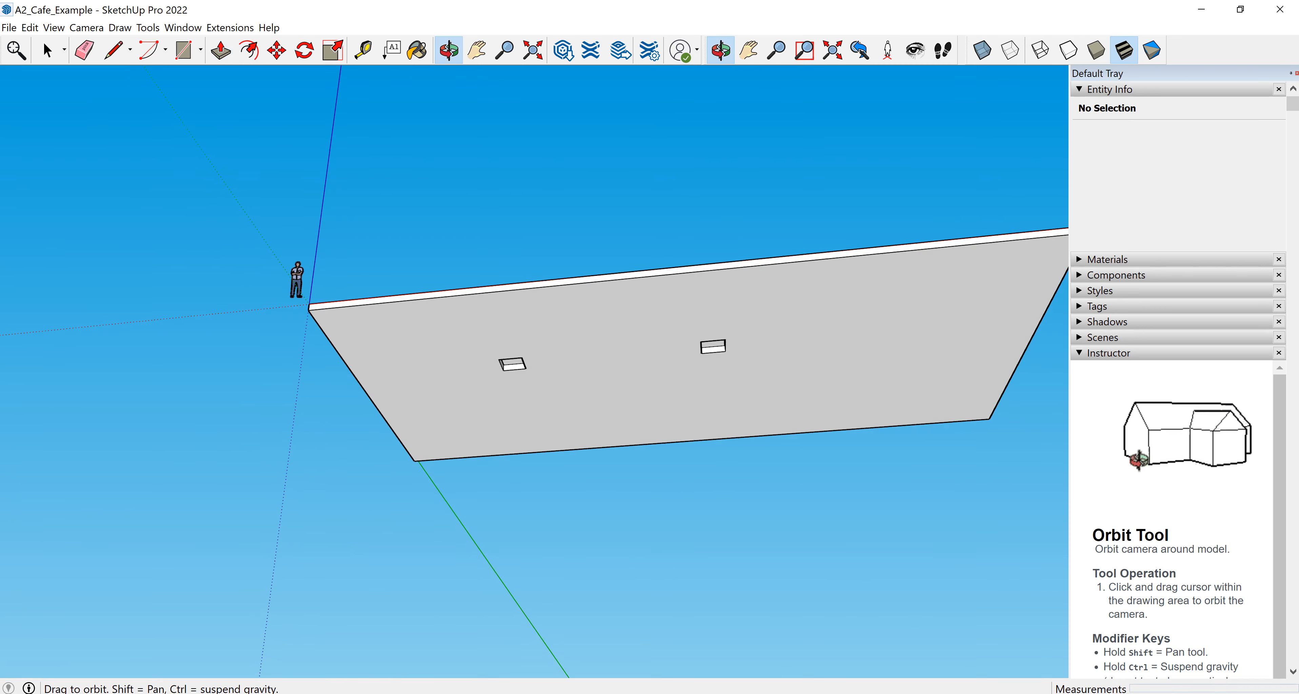
scroll(668, 369, up, 3)
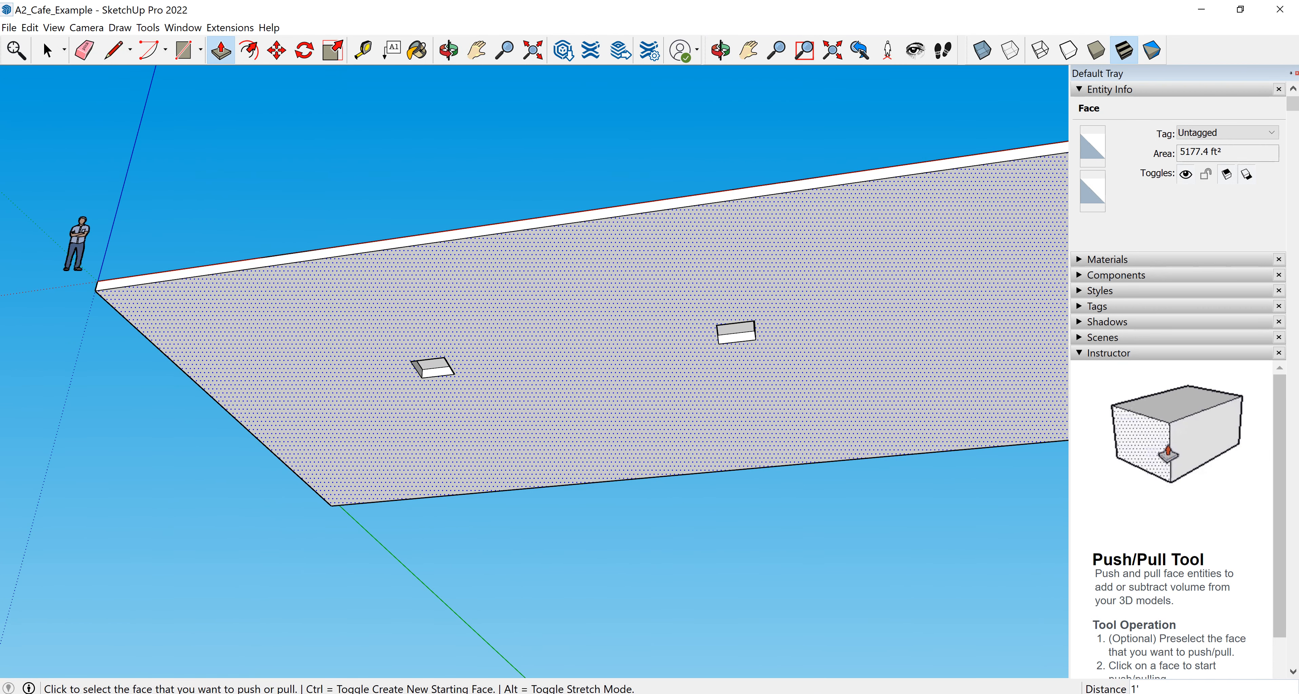
scroll(423, 366, up, 5)
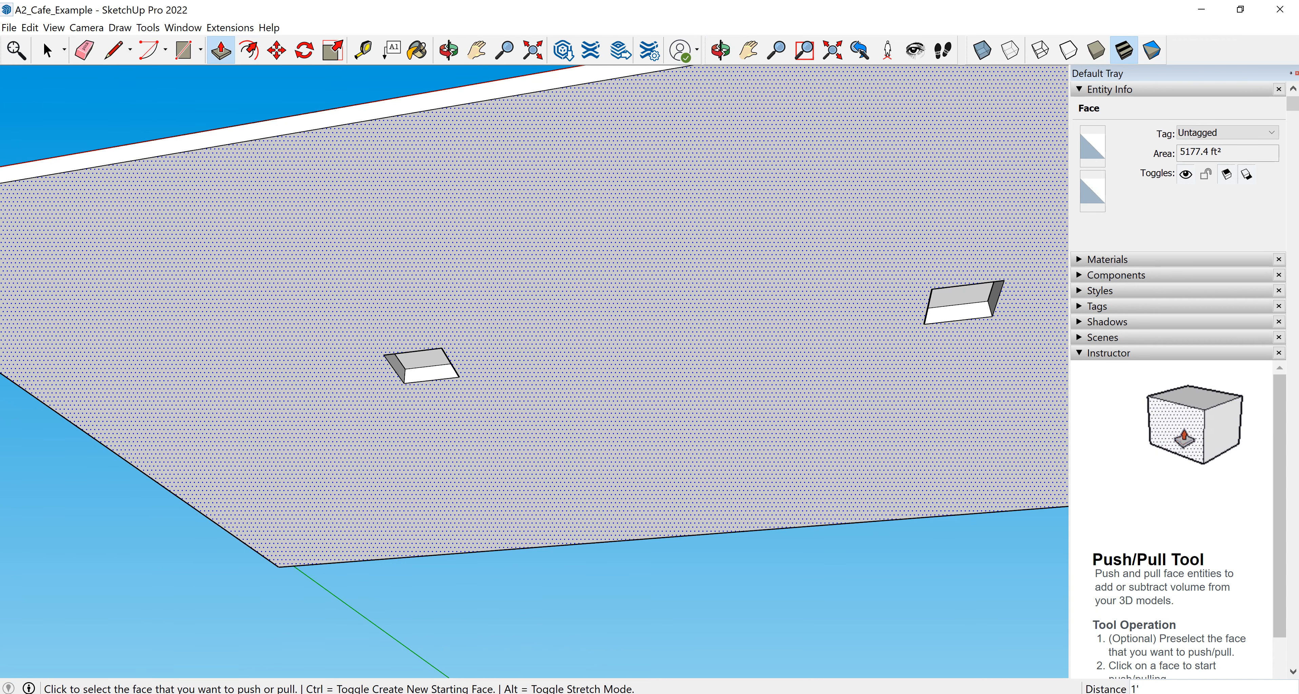
scroll(450, 367, down, 5)
middle_drag(450, 367, 537, 522)
middle_drag(504, 403, 580, 462)
middle_drag(542, 409, 585, 439)
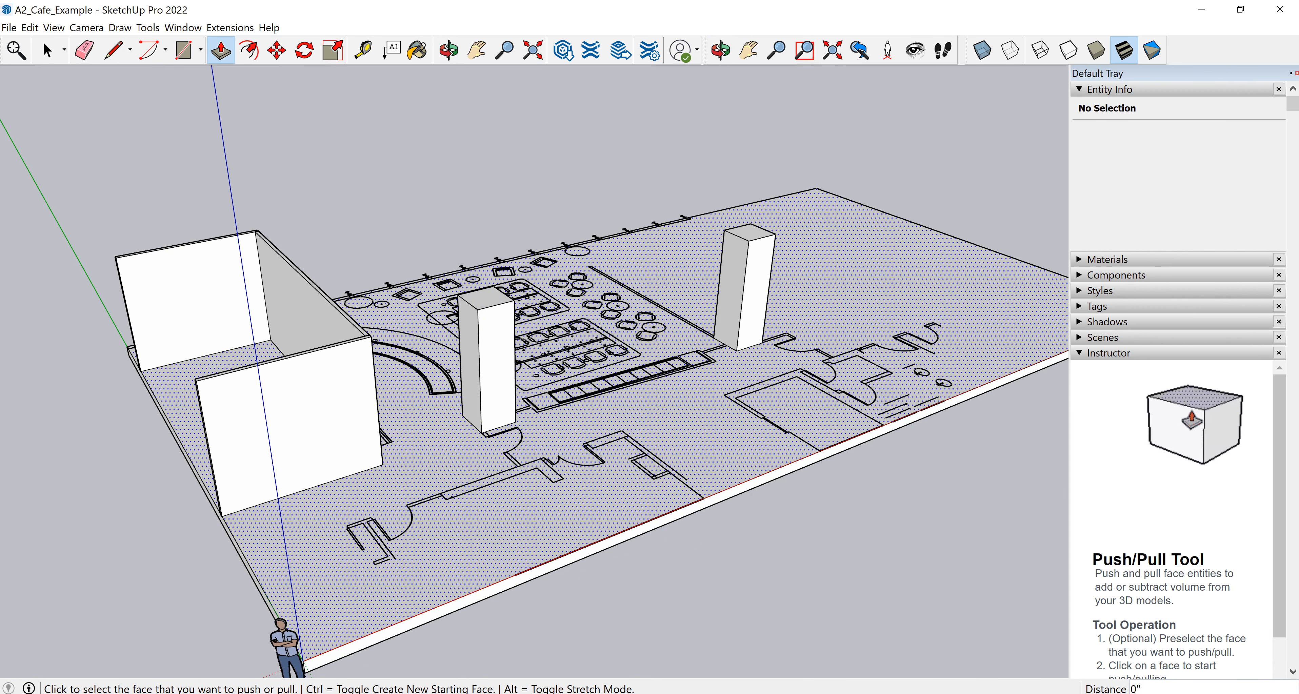
Push/pull the first column's protruding bottom face flush with the slab's underside.
mouse_move(630, 484)
middle_down()
mouse_move(575, 394)
mouse_move(554, 282)
middle_up()
middle_drag(605, 332, 505, 313)
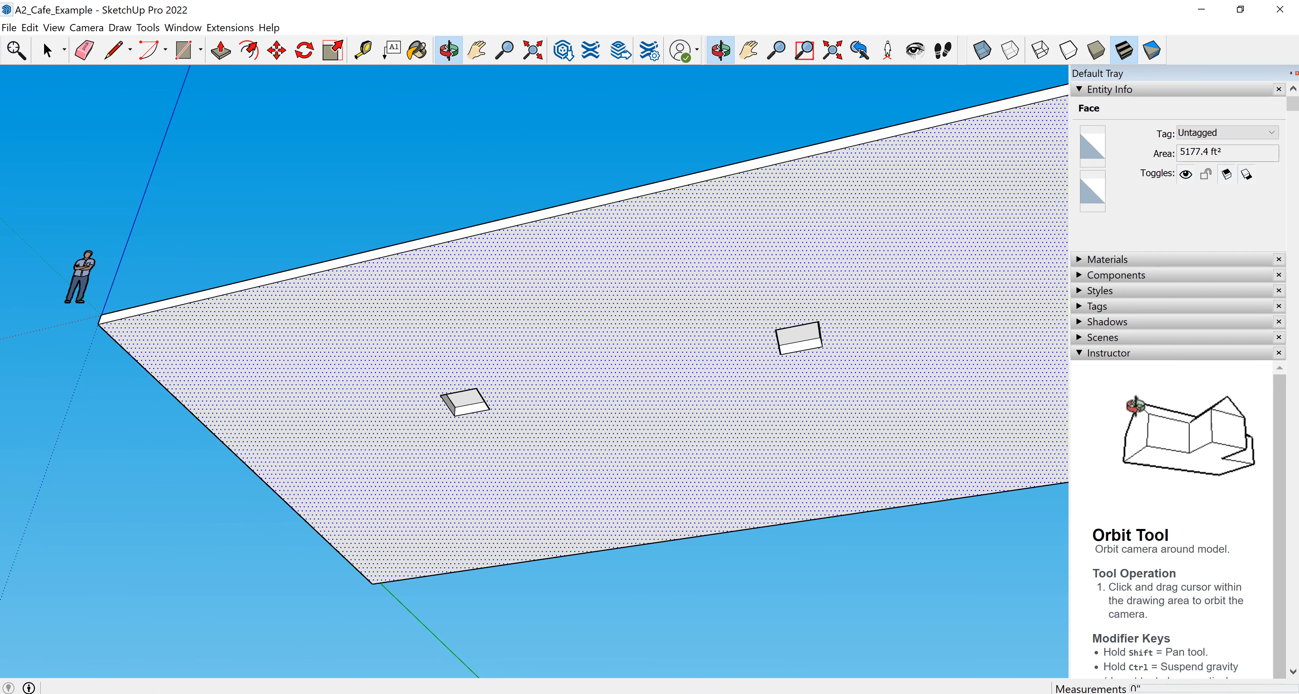
scroll(448, 399, up, 1)
scroll(459, 416, up, 3)
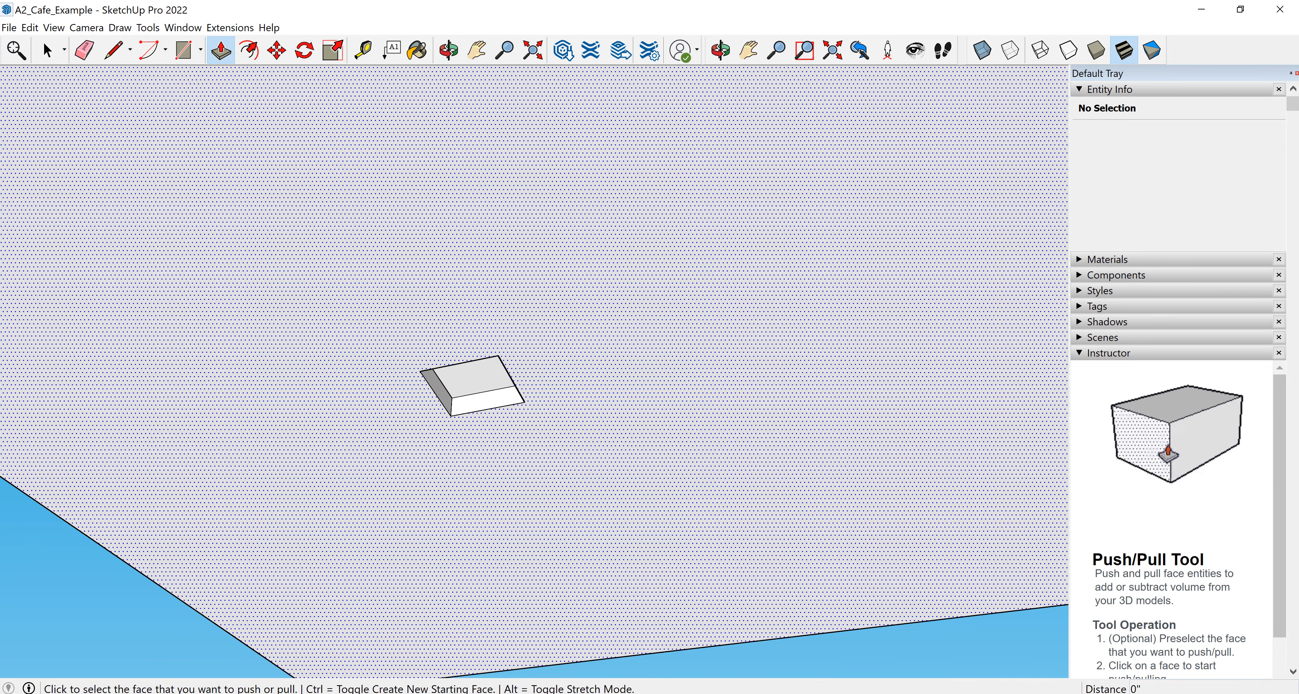
click(474, 379)
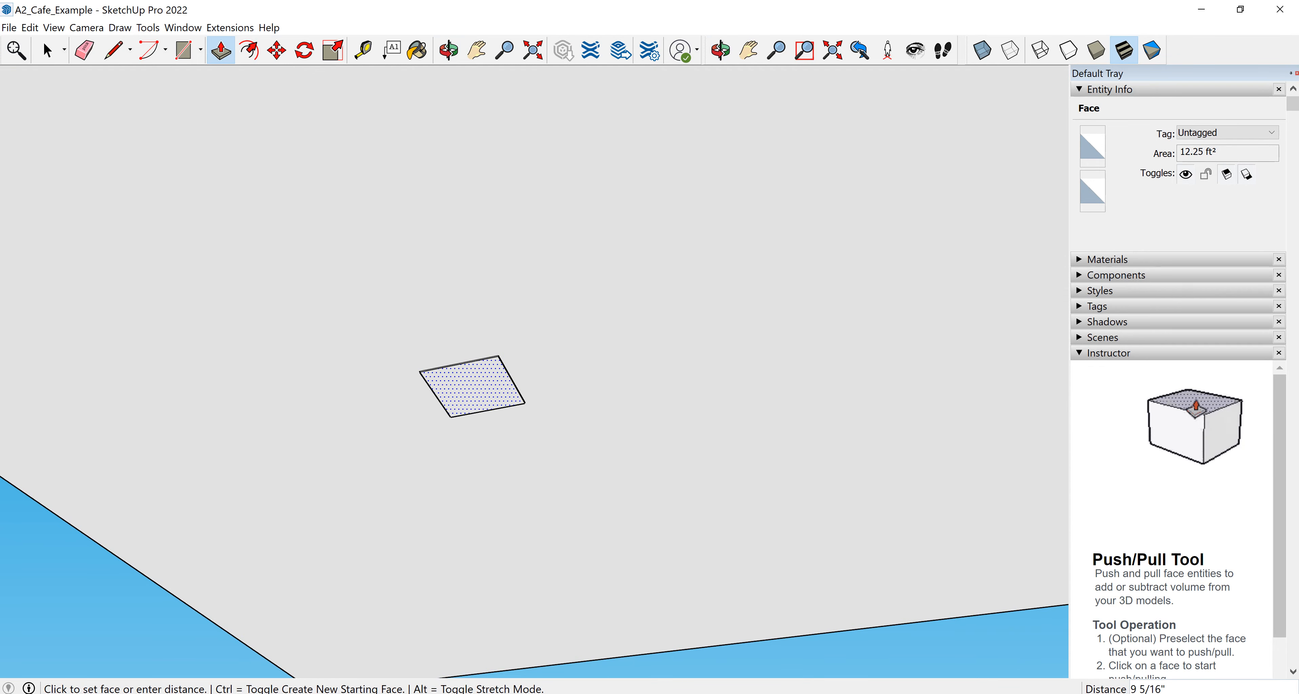
click(498, 355)
scroll(437, 488, down, 3)
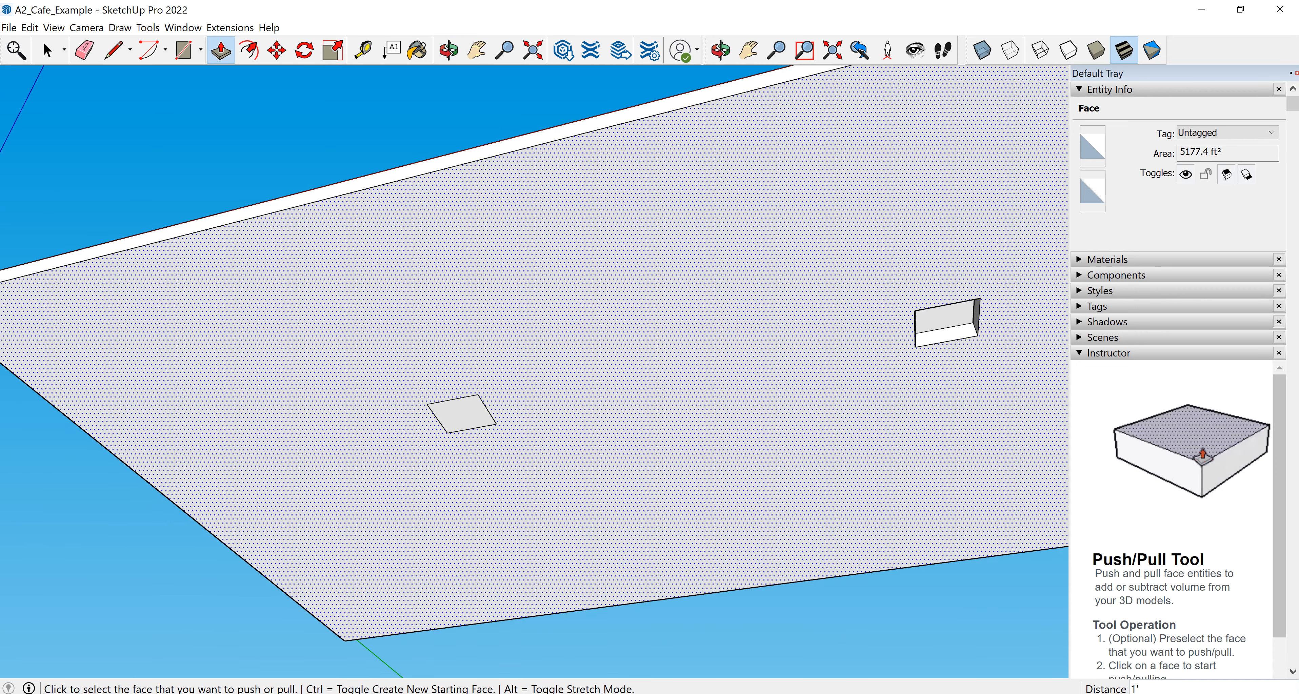
scroll(468, 470, up, 2)
scroll(522, 429, up, 3)
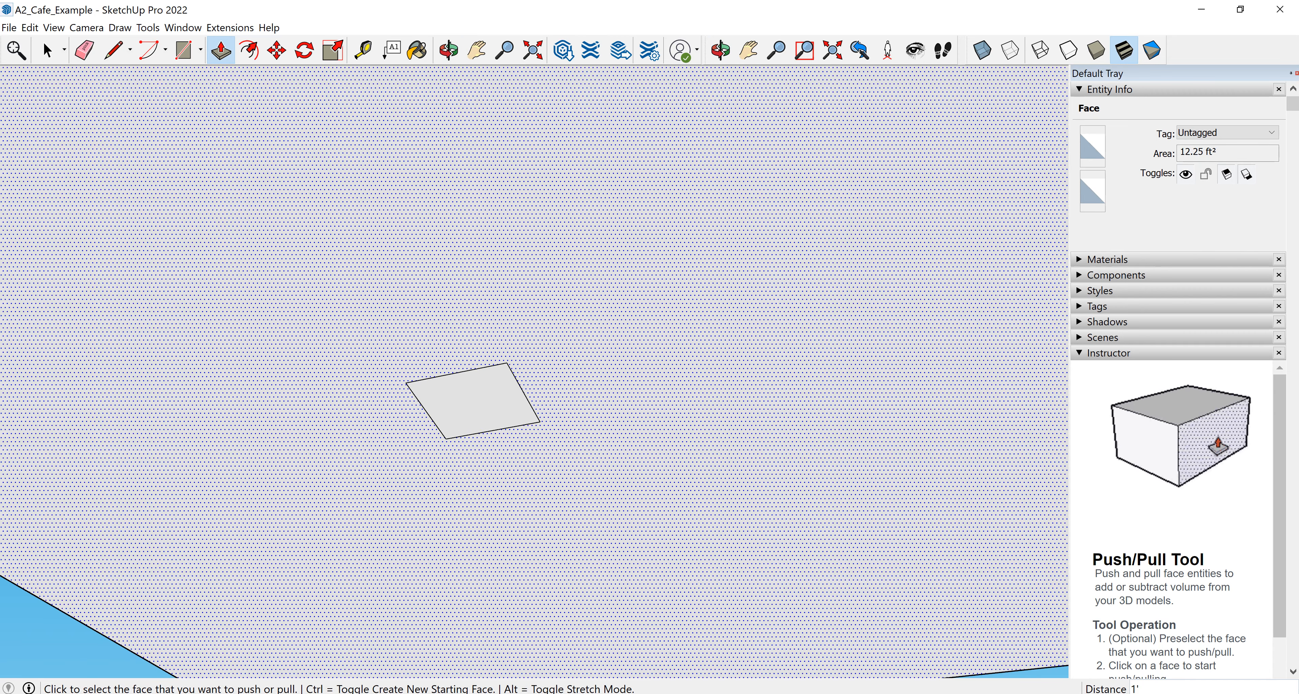
scroll(427, 442, down, 2)
scroll(504, 444, down, 3)
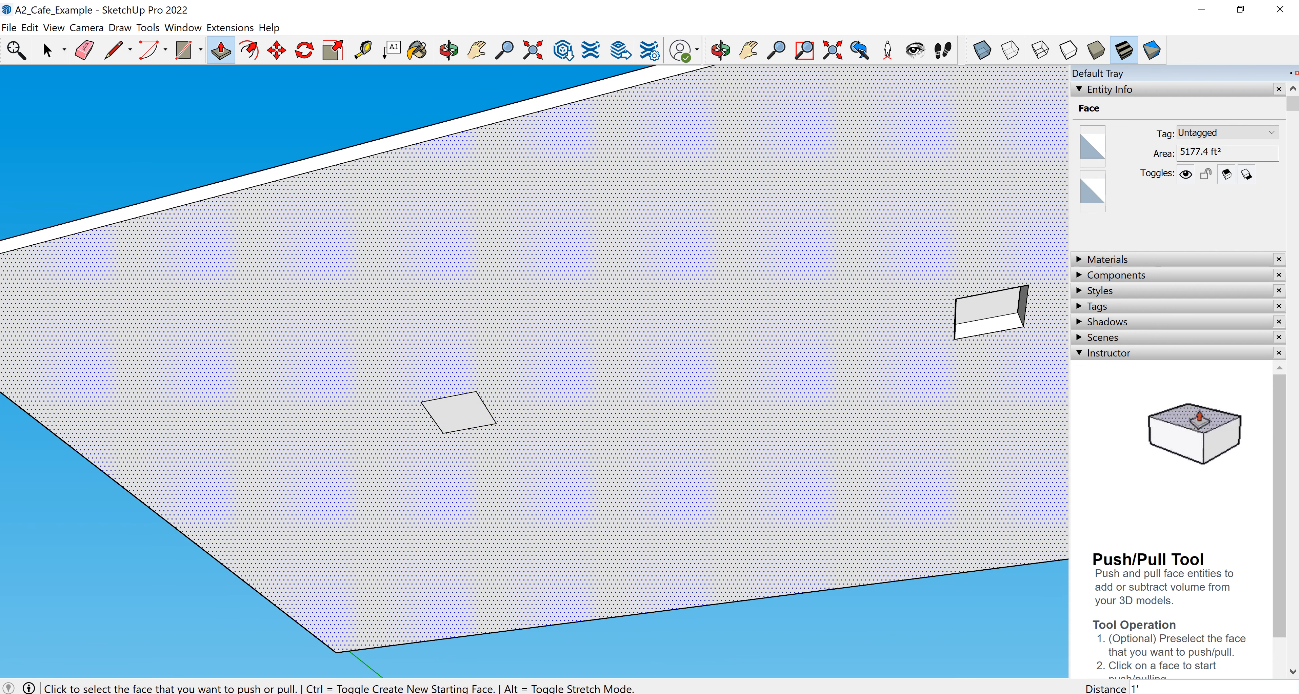
Try to move the west column's selected geometry with the Move tool.
middle_drag(534, 282, 585, 459)
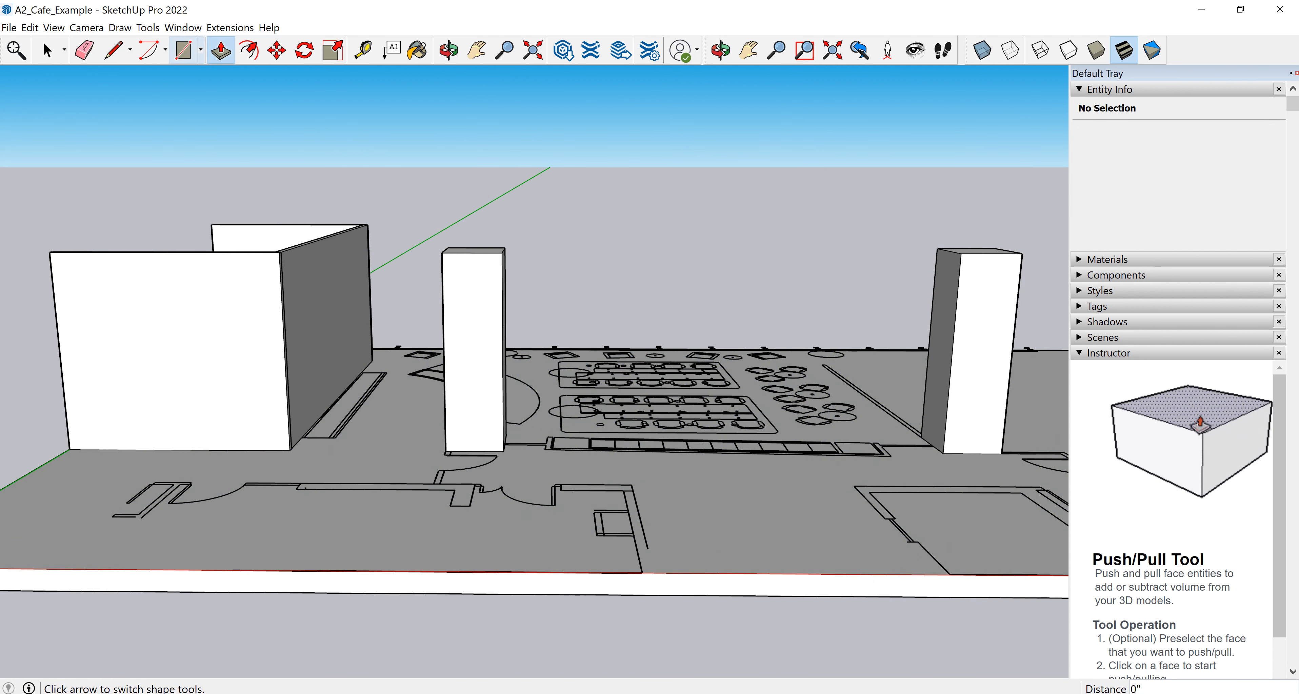
click(276, 50)
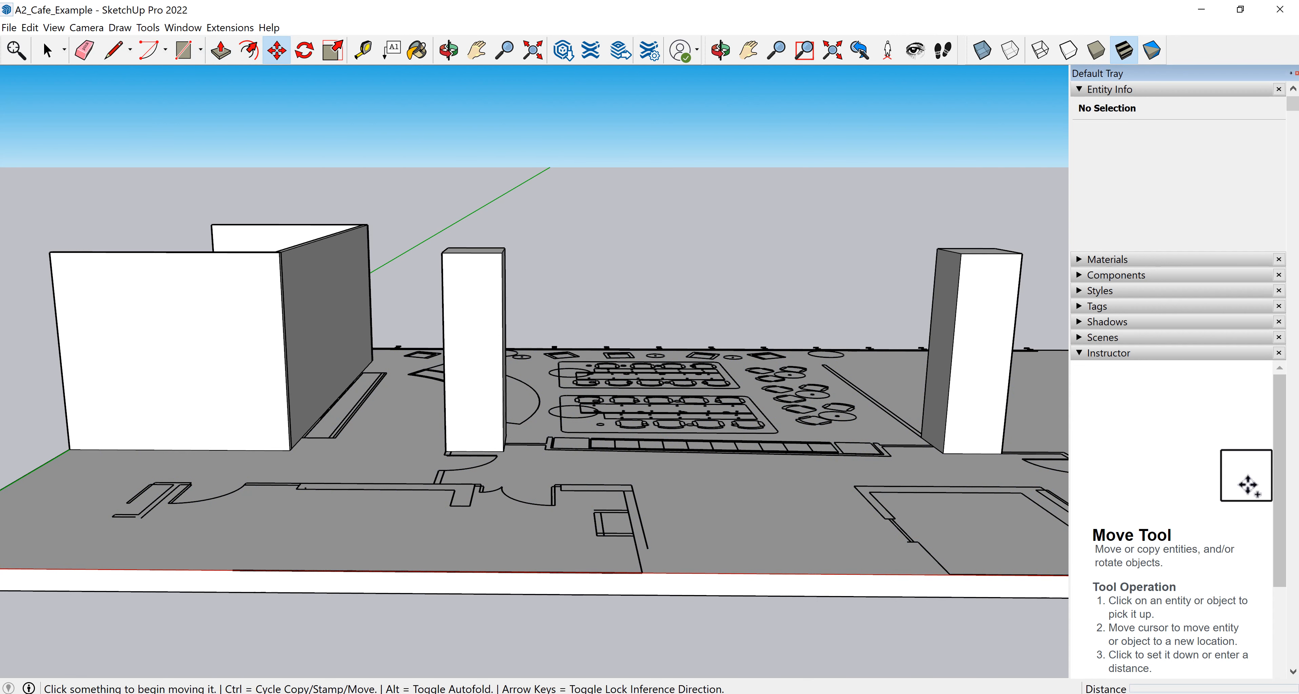
key(space)
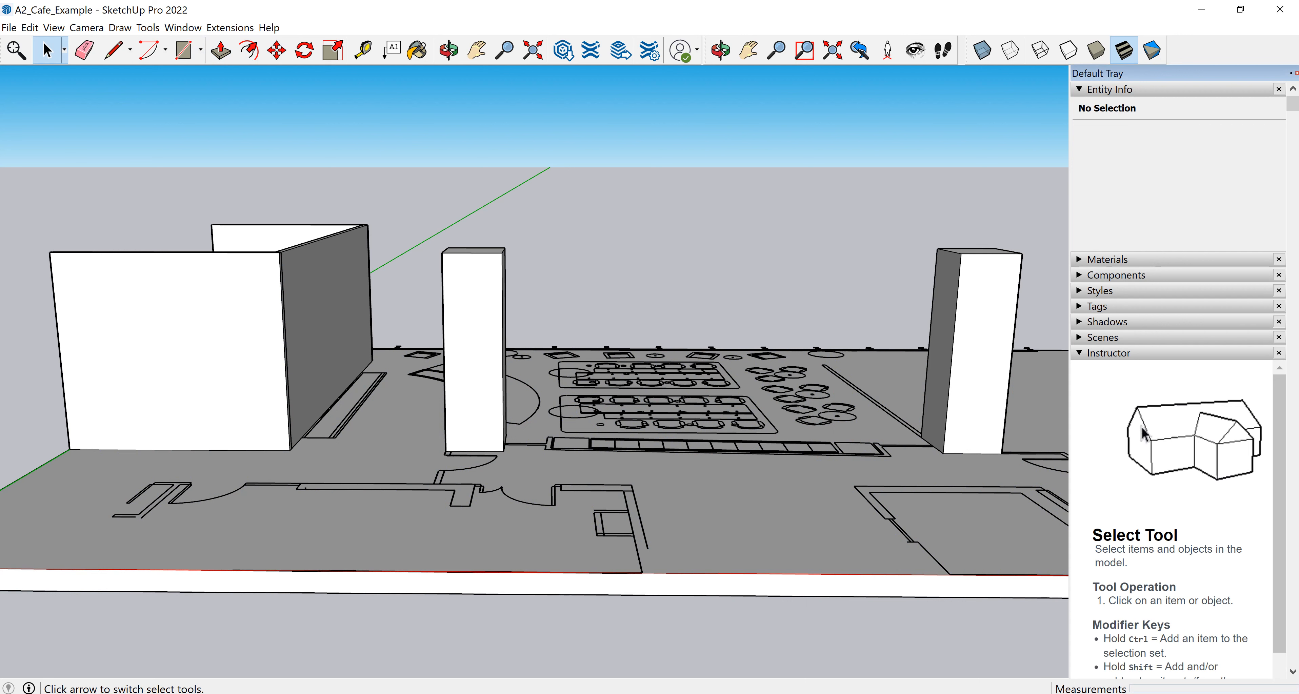
drag(396, 183, 537, 595)
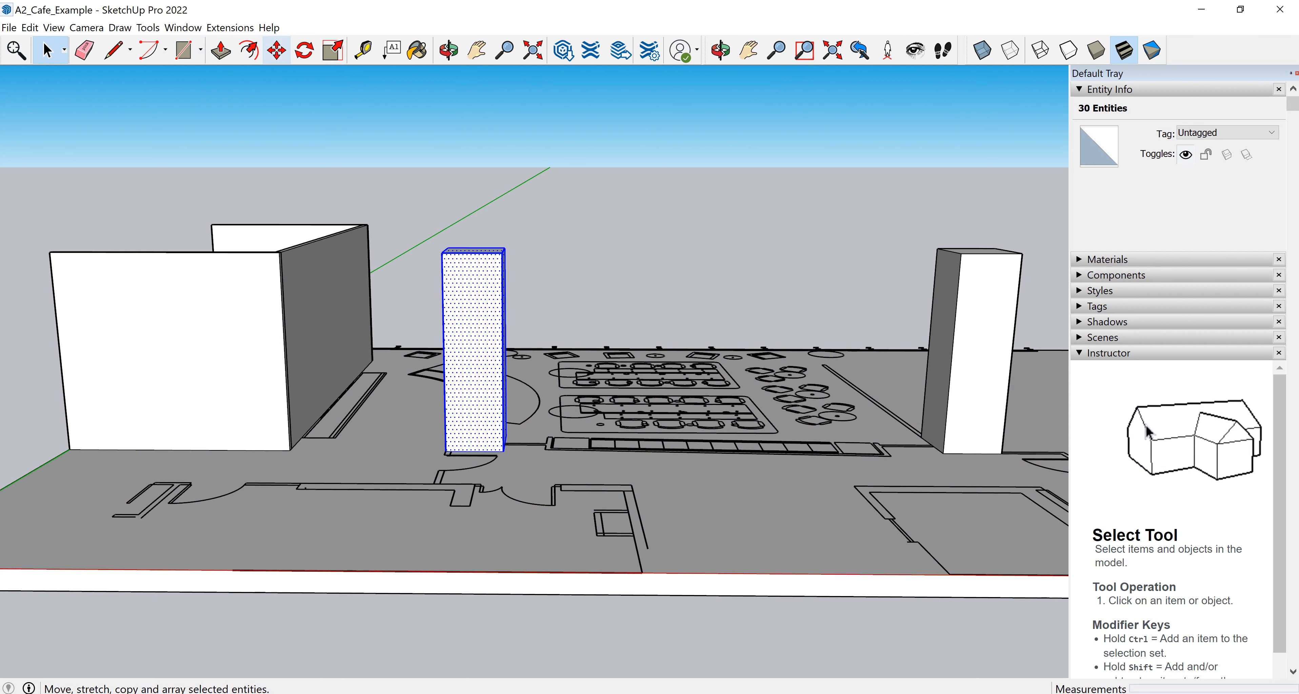
click(277, 51)
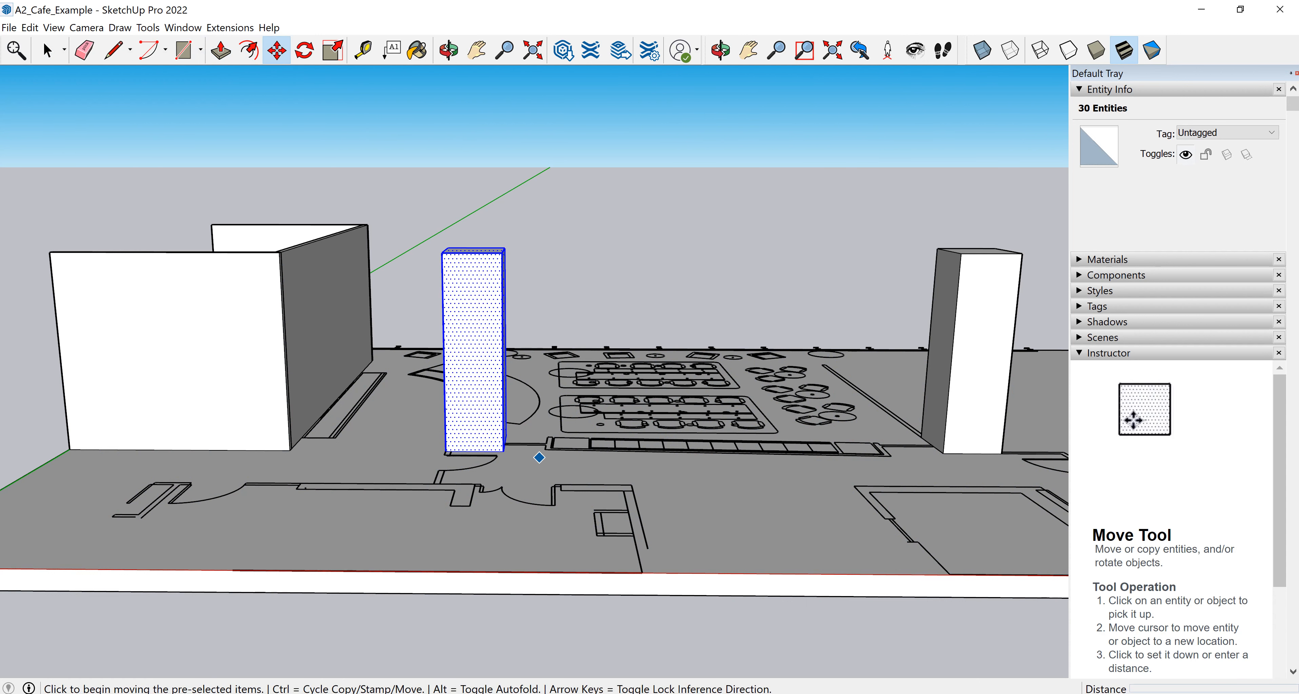
click(503, 451)
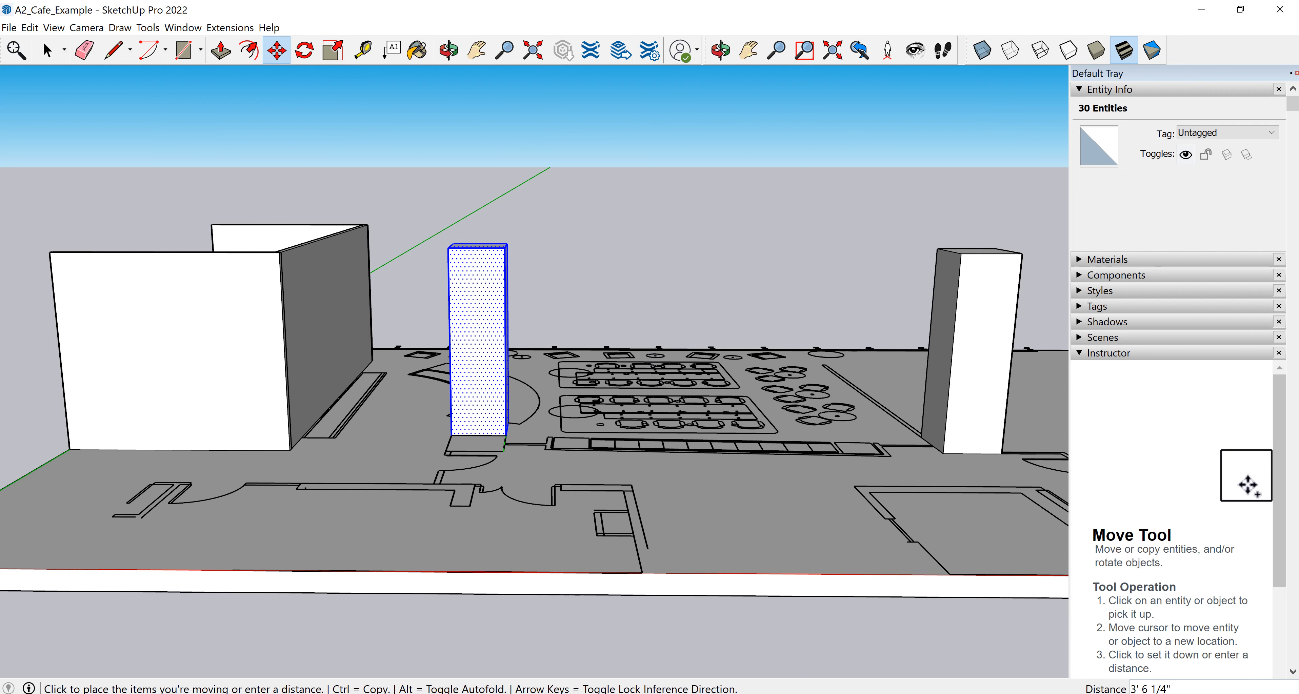
middle_drag(455, 444, 731, 479)
Undo the floor slab's push/pull and its rectangle.
middle_drag(398, 450, 375, 308)
scroll(385, 451, down, 2)
middle_drag(751, 404, 756, 371)
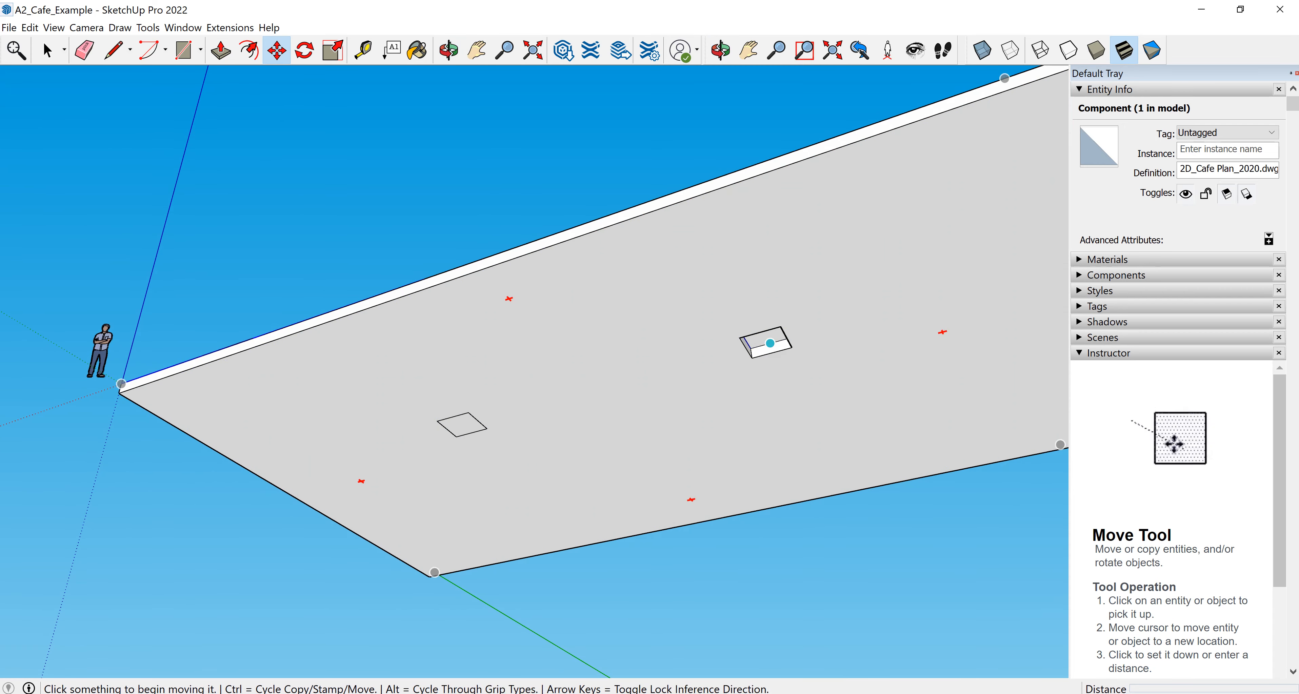
middle_drag(663, 223, 725, 343)
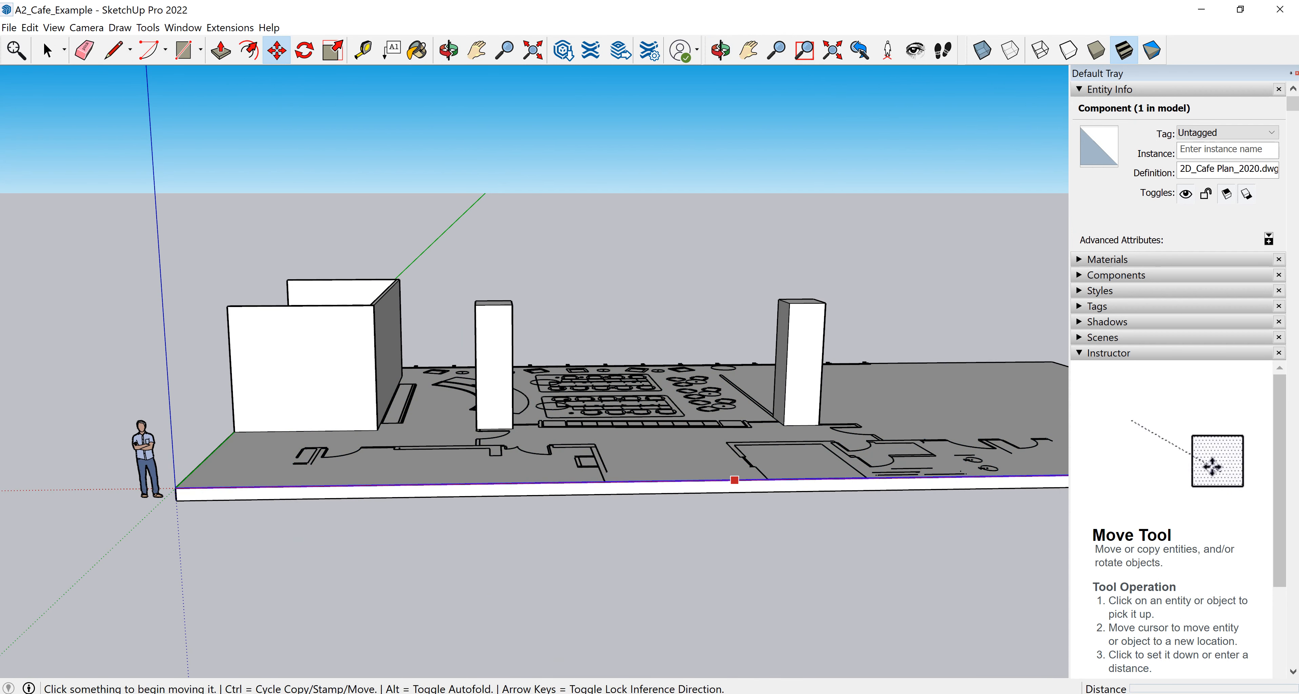
key(ctrl+z)
key(ctrl+z)
Select the east column's geometry and make it a group.
middle_drag(640, 388, 756, 474)
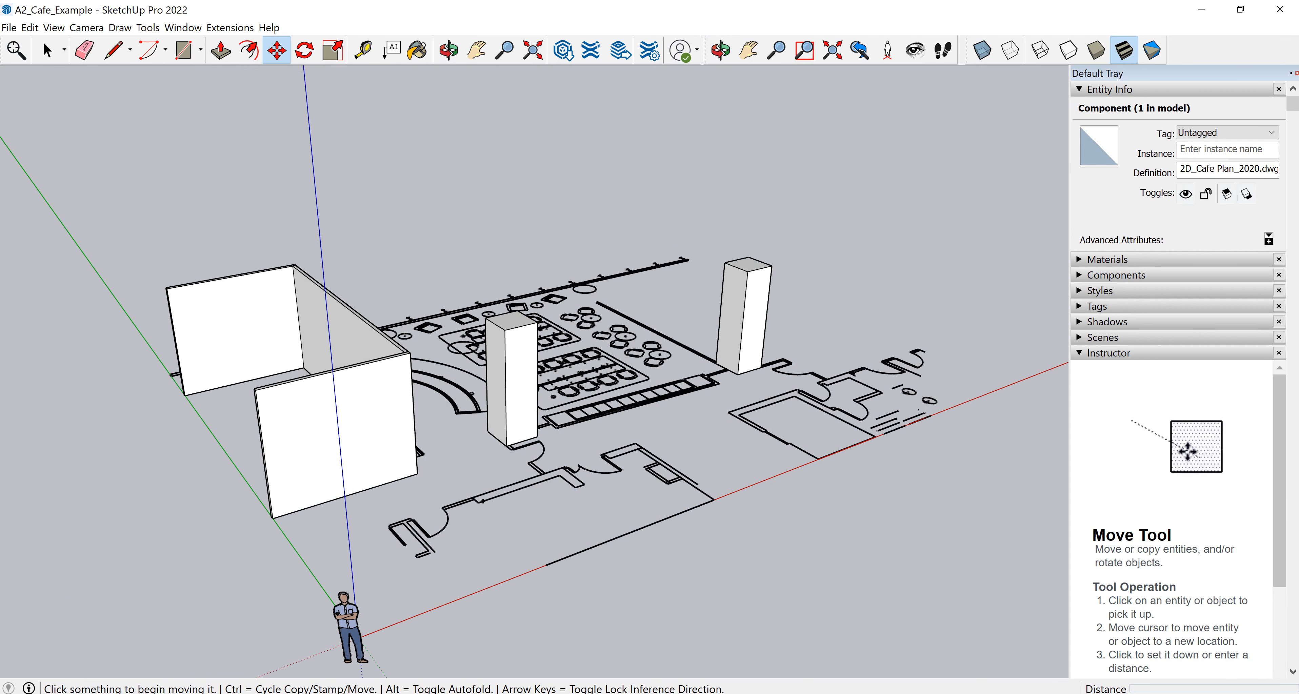
key(space)
drag(681, 569, 819, 179)
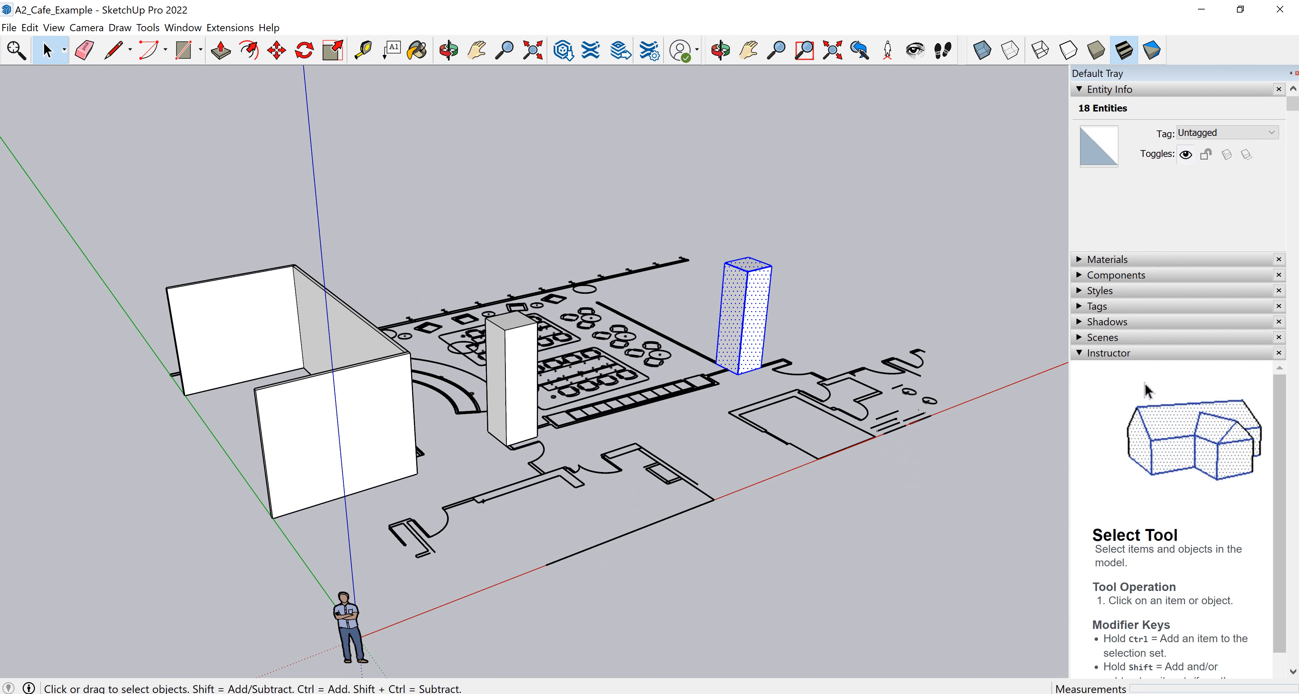
click(30, 28)
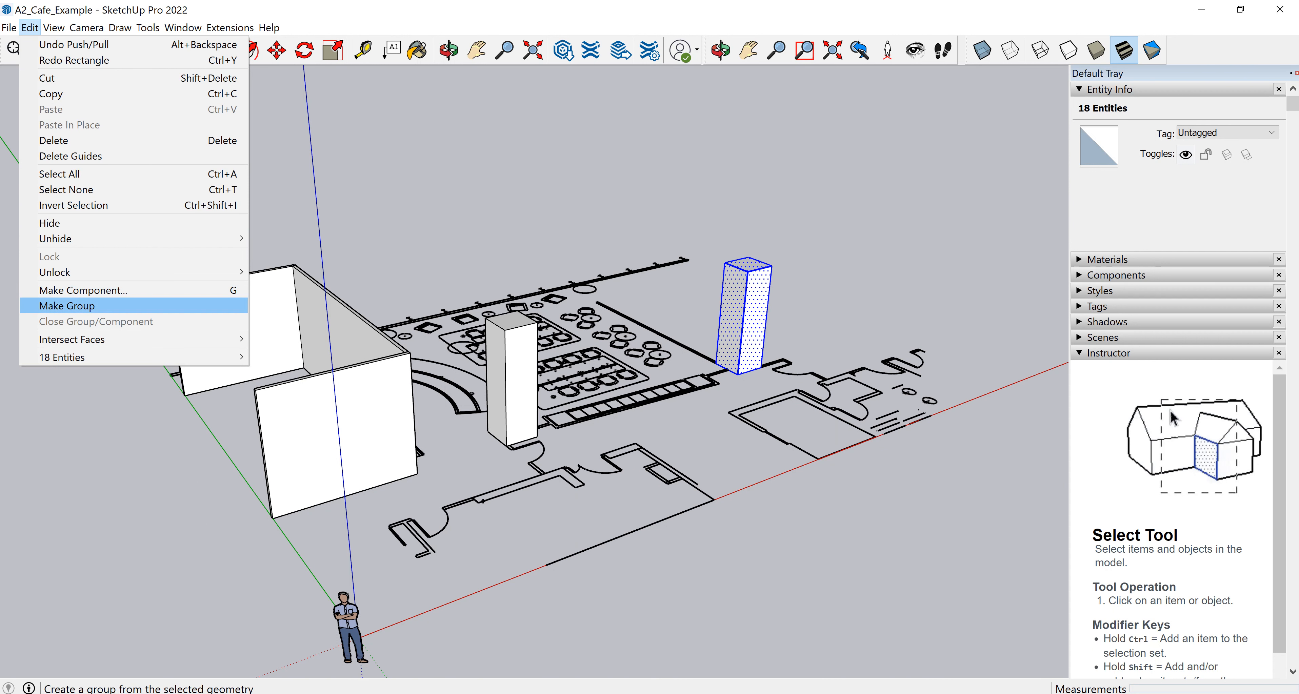
click(67, 306)
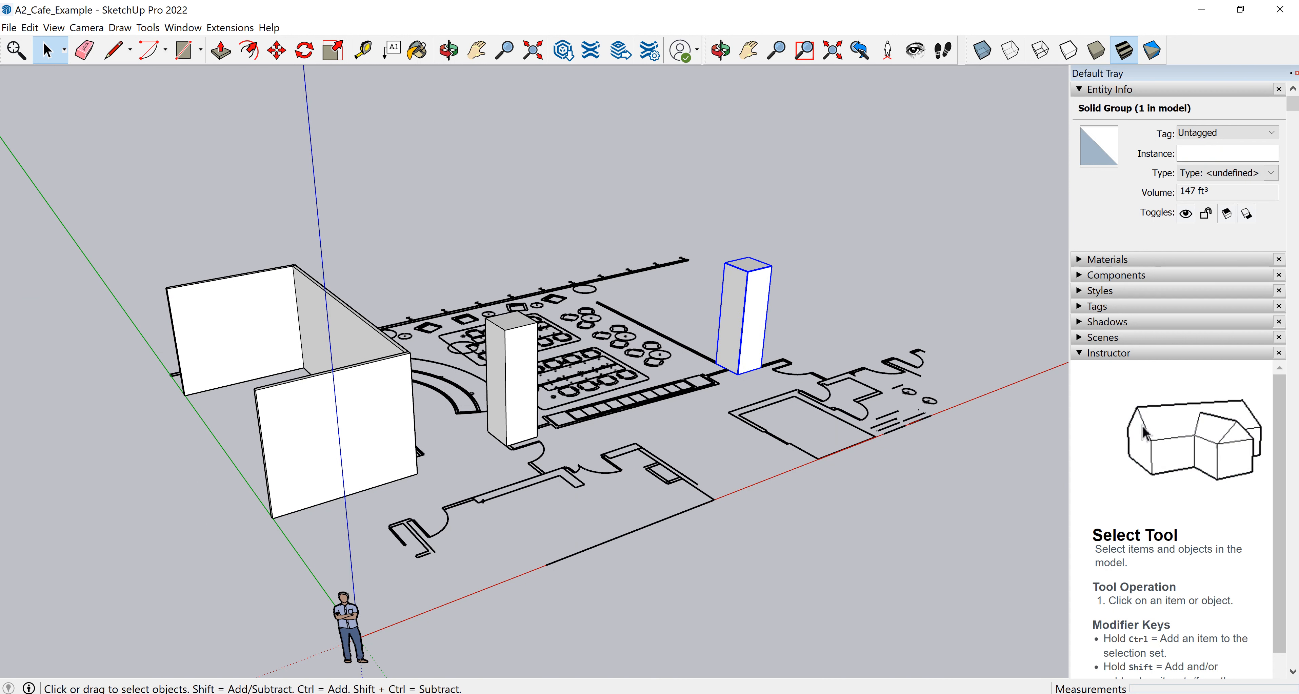
Name the east column group's instance COLUMN RECT EAST.
click(1211, 153)
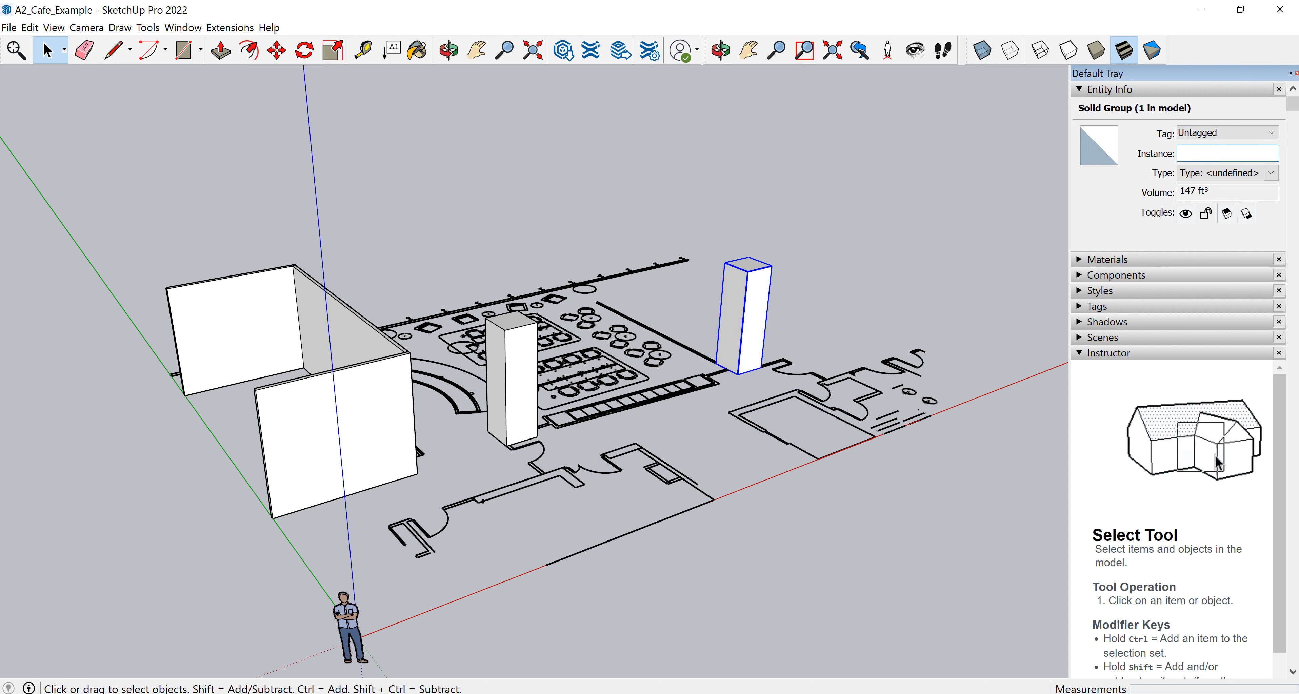
text(COL)
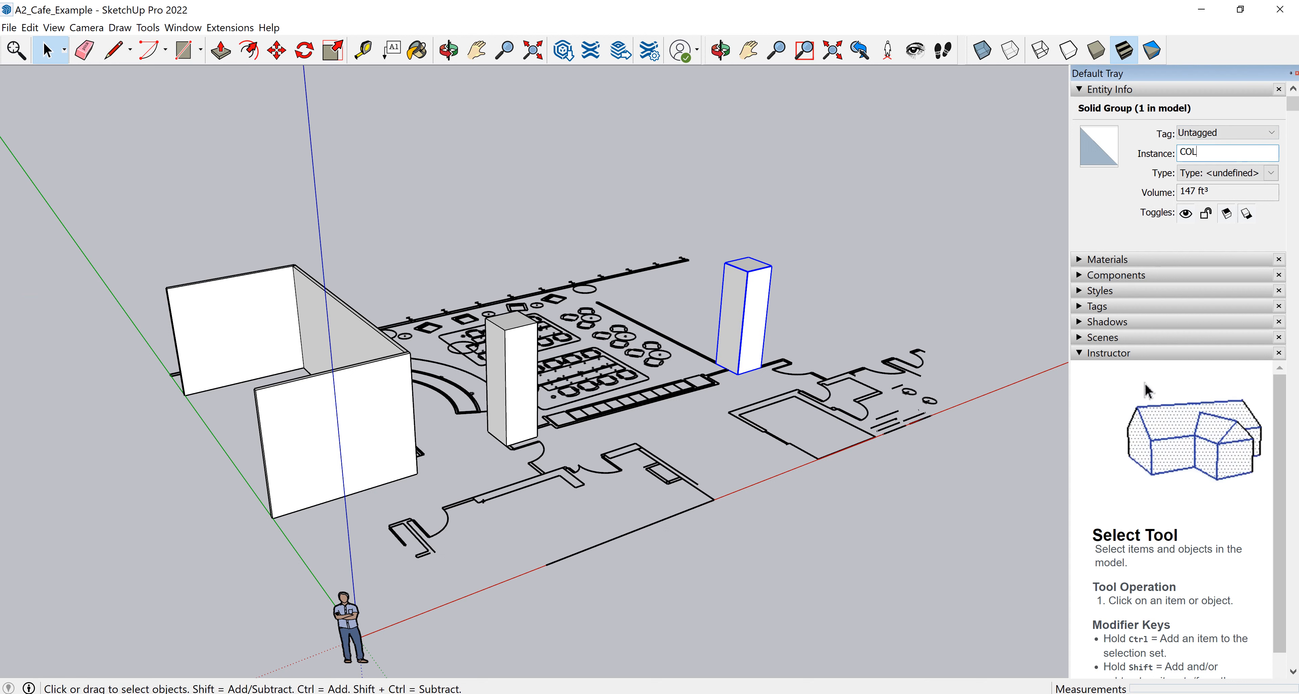
text(UMN RECT E)
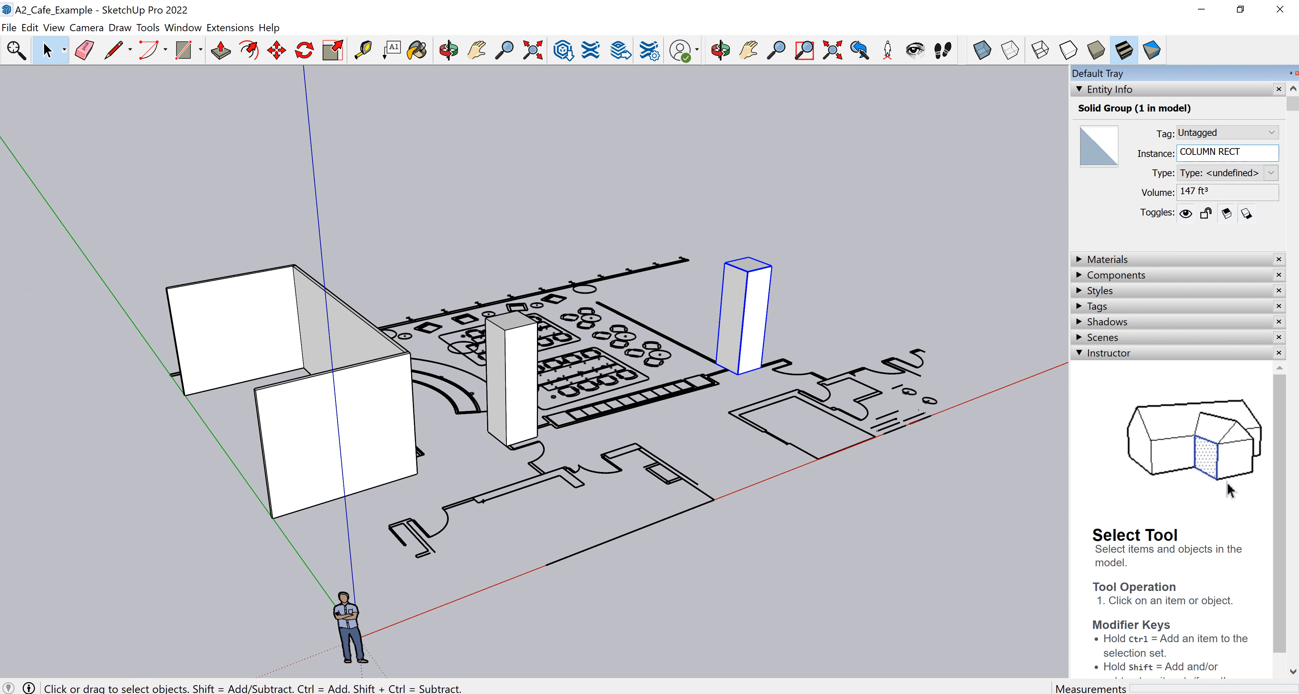
text(AST)
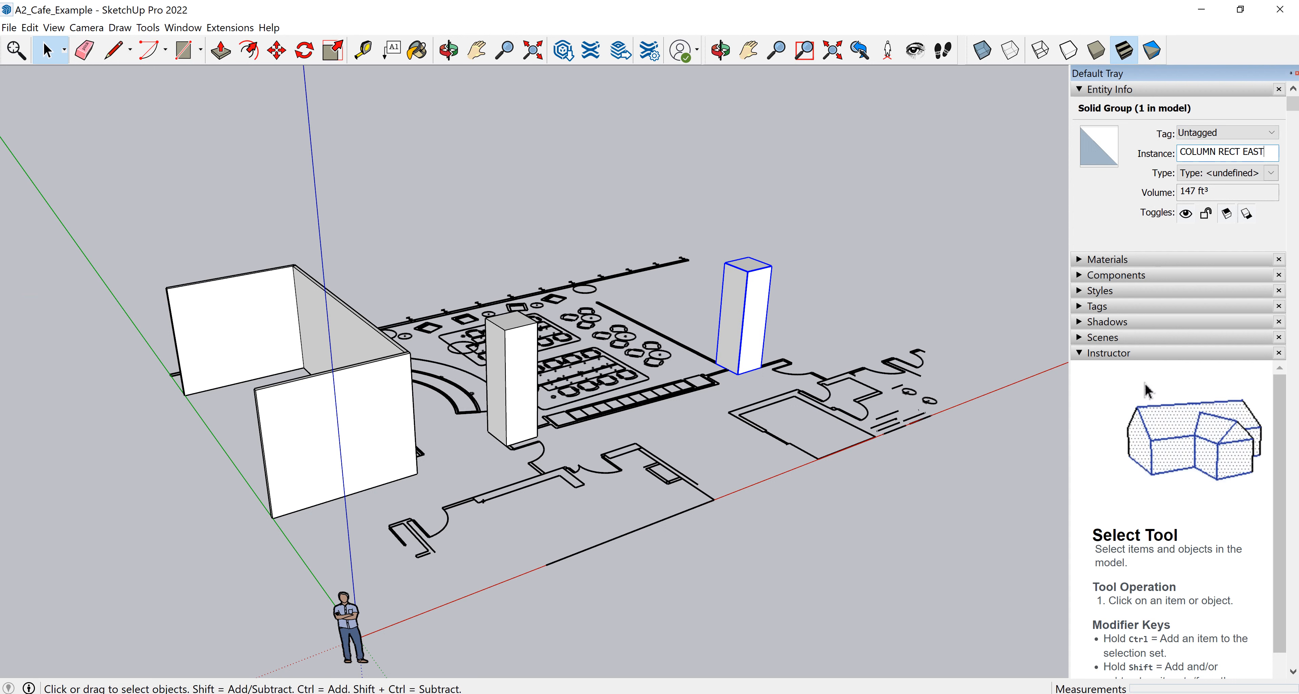
key(shift+Left)
key(shift+Left)
key(shift+Left)
key(shift+Left)
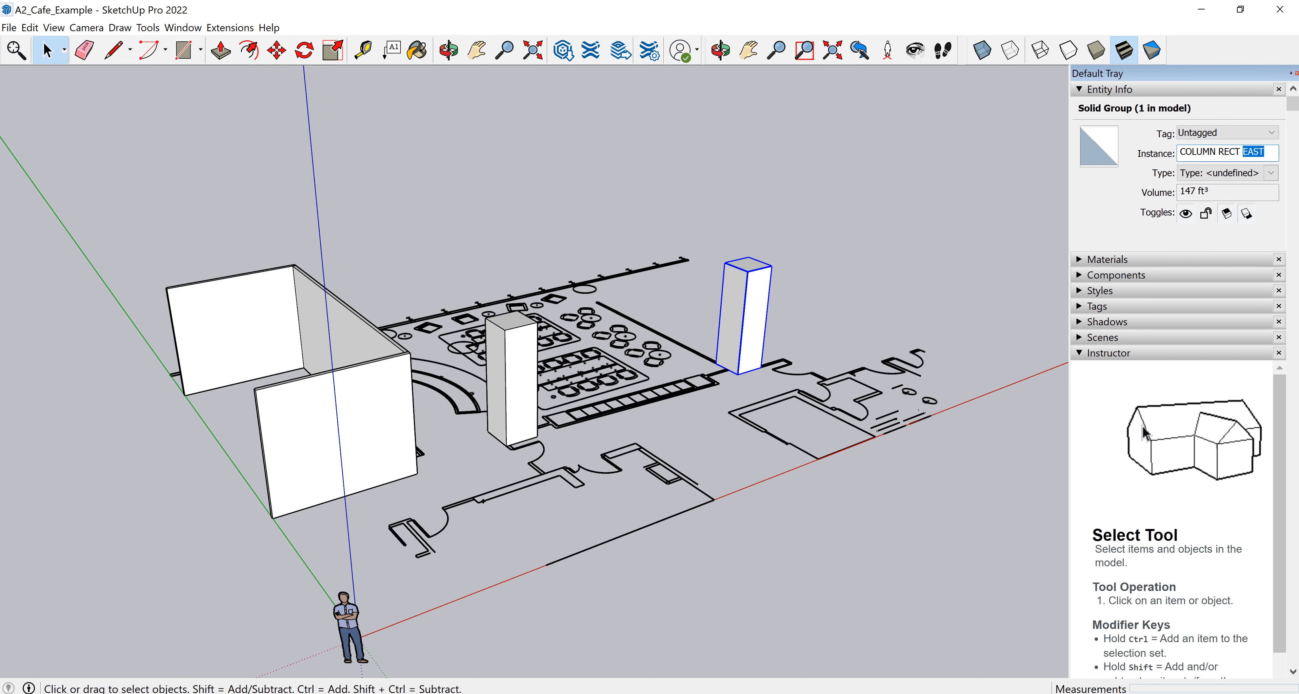
click(852, 283)
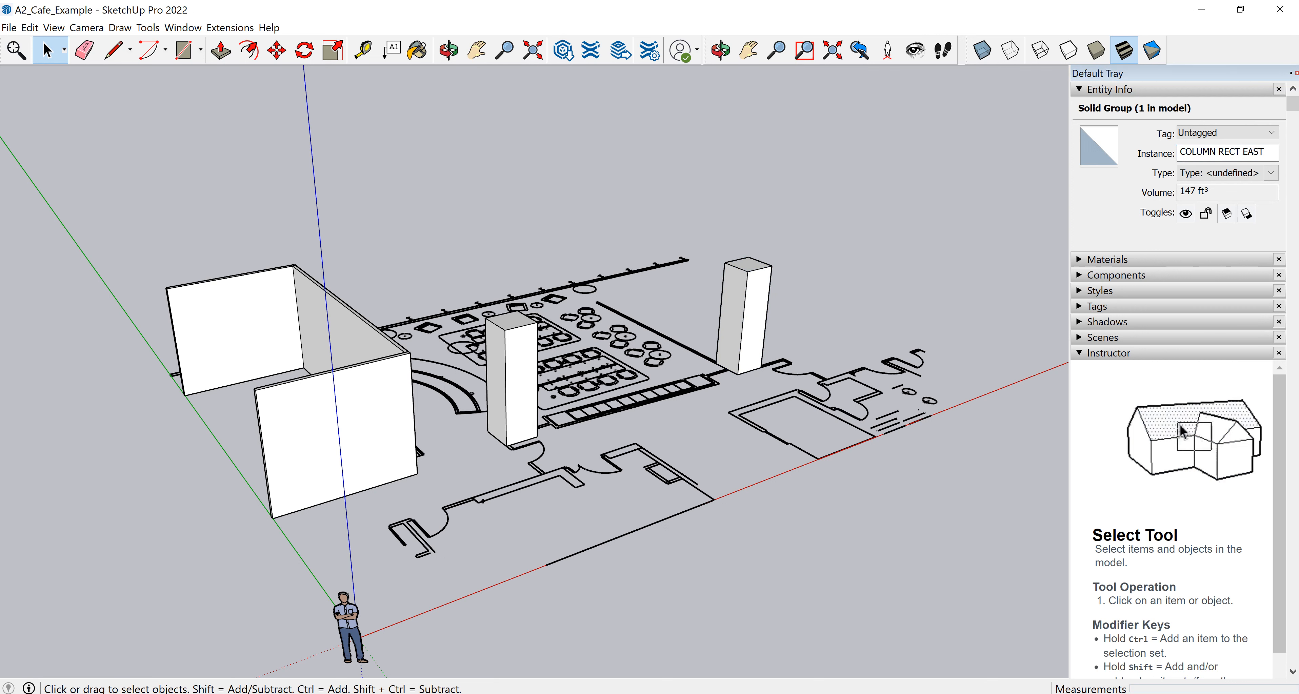
Select the west column's geometry and make it a group.
click(751, 318)
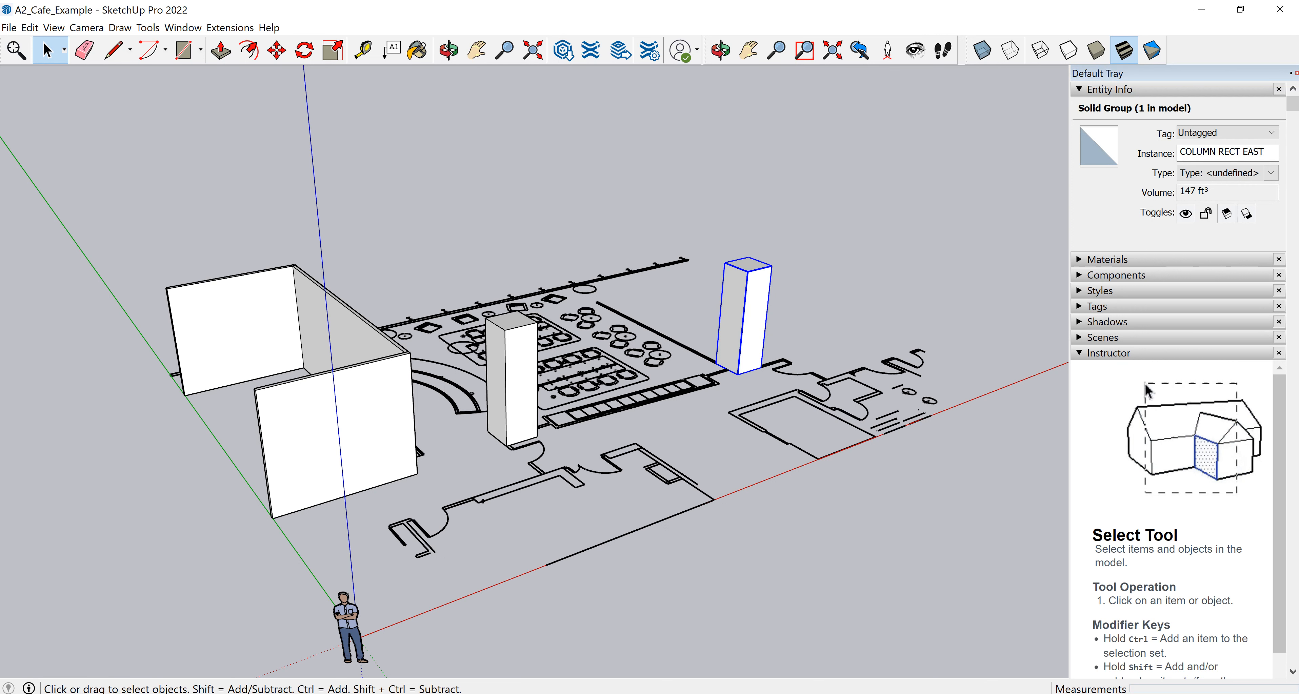
click(837, 293)
drag(474, 634, 569, 293)
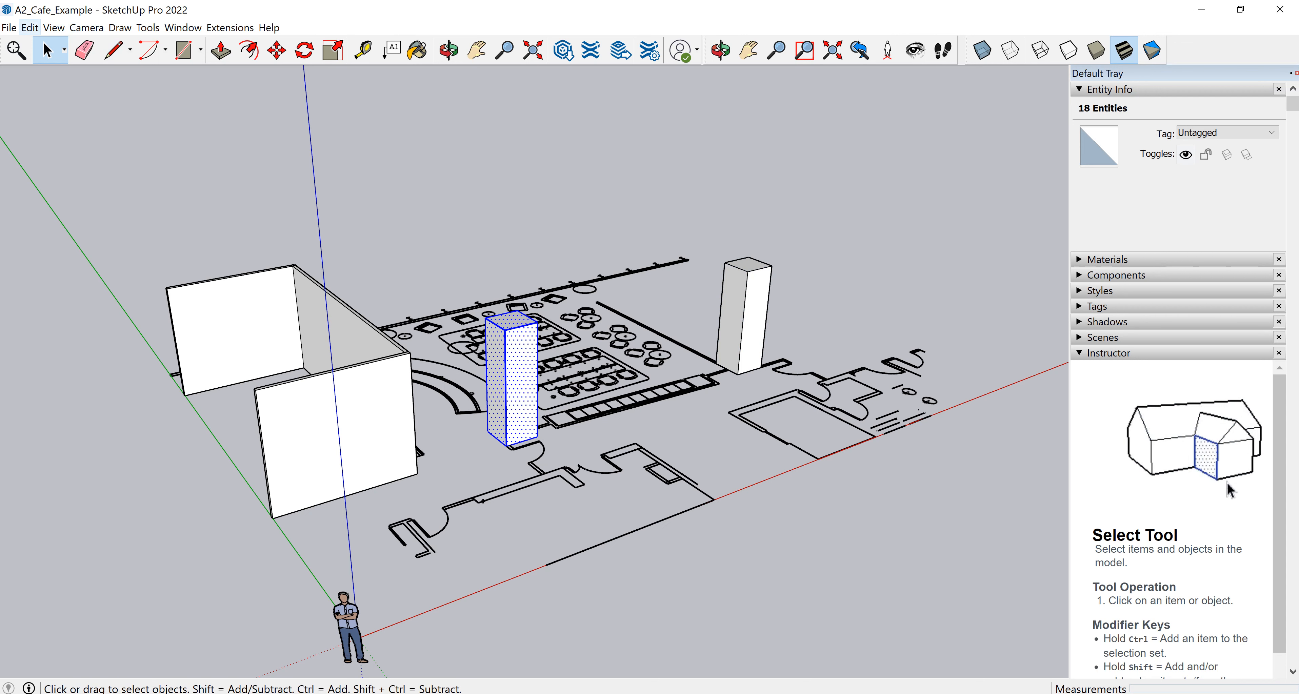
click(30, 28)
click(66, 306)
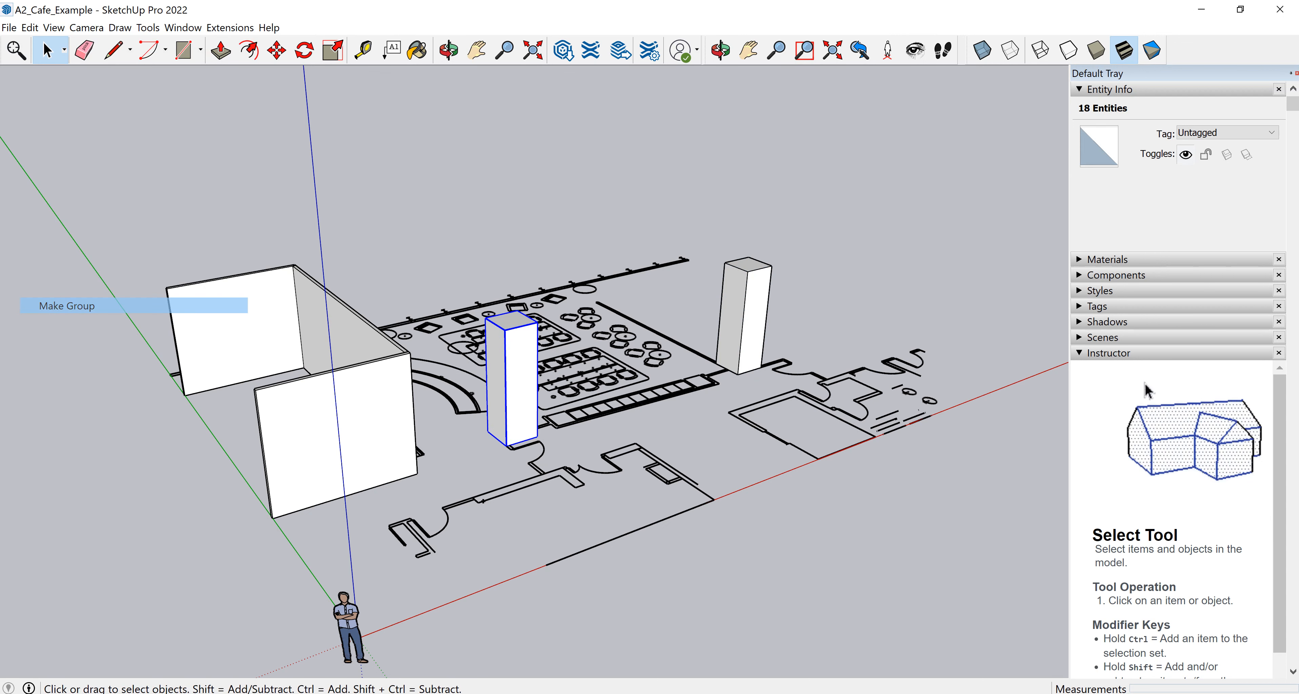
Name the west column group's instance COLUMN RECT WEST v2.
click(1226, 154)
text(COLUMN RECT)
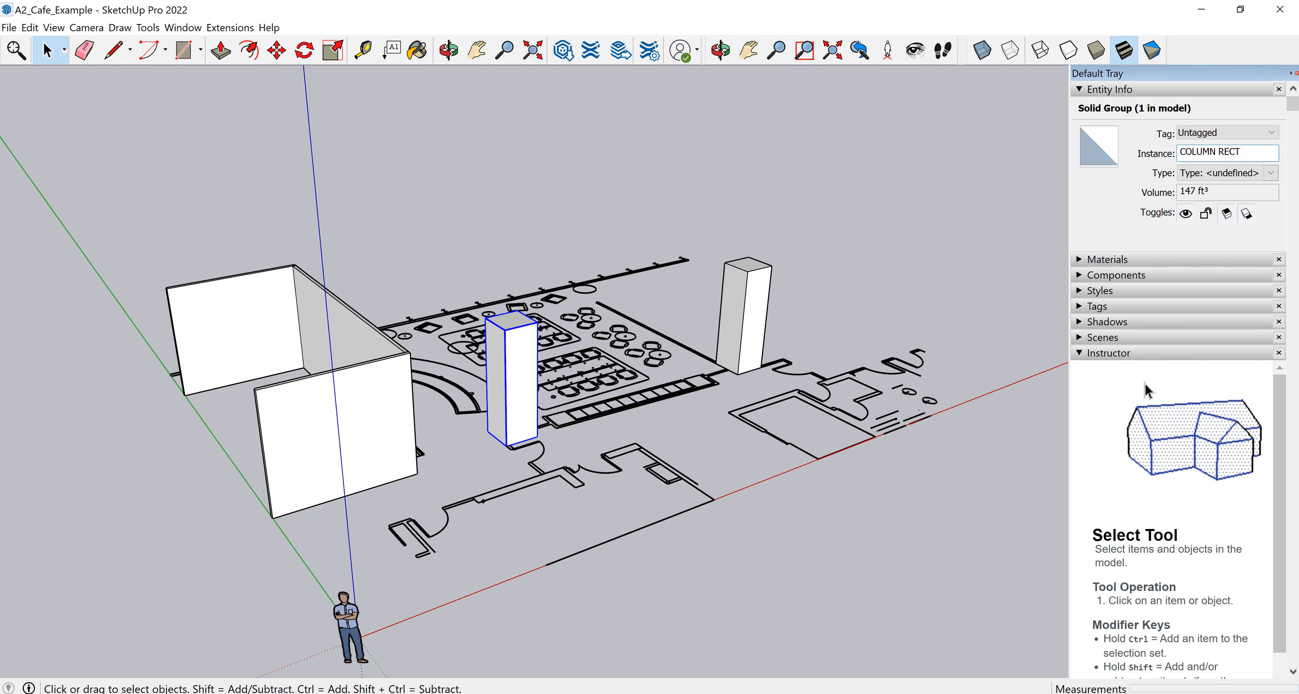
text( WEST W)
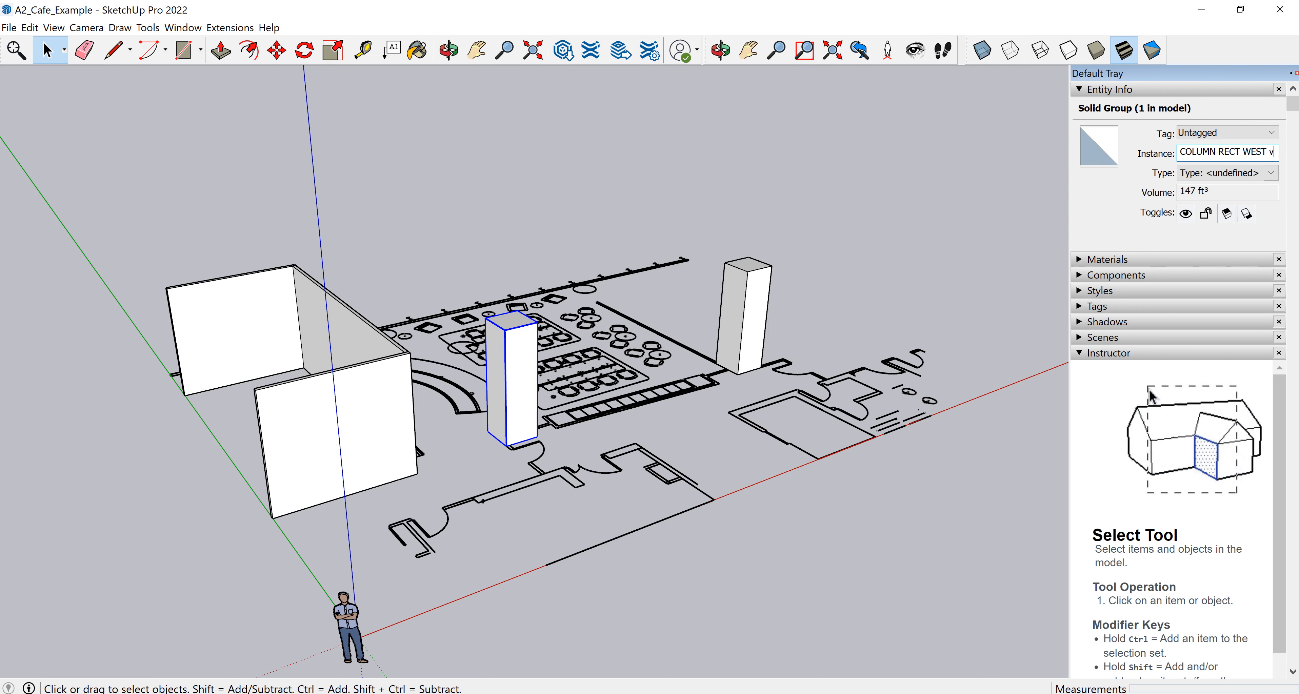
text(2)
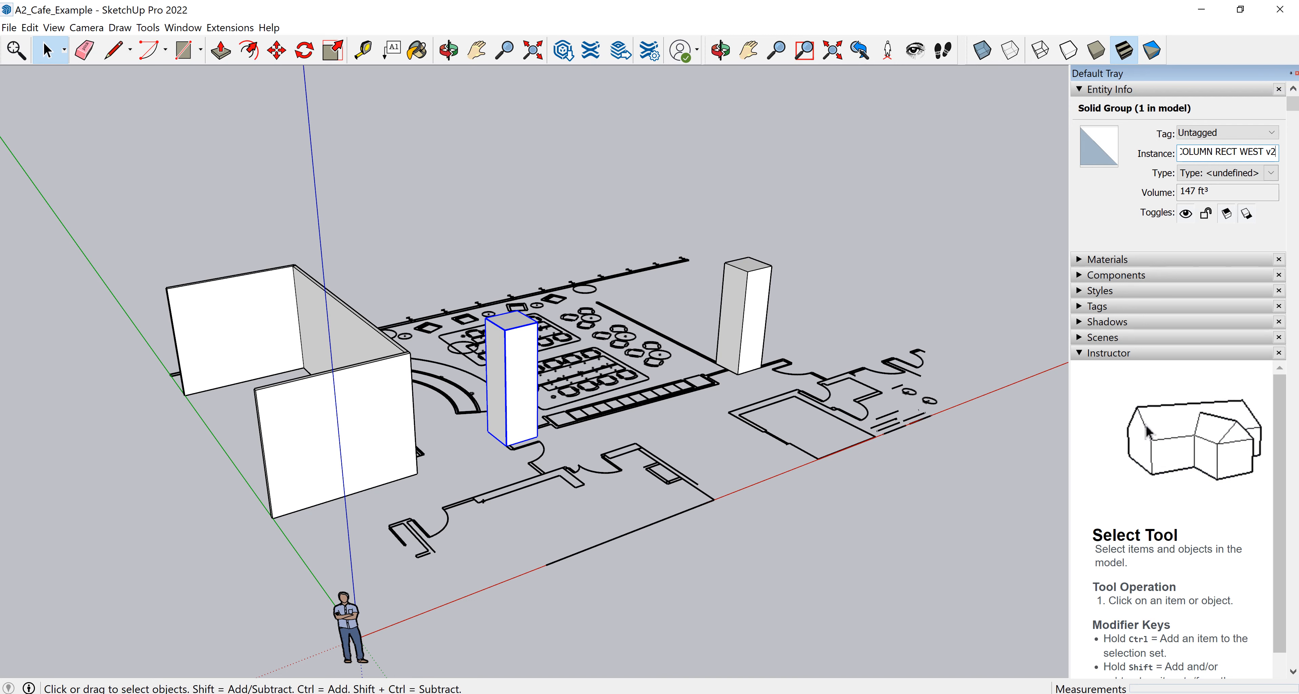
click(868, 212)
Draw a rectangle about 102' by 52' covering the entire floor plan as the floor face.
middle_drag(655, 383, 681, 403)
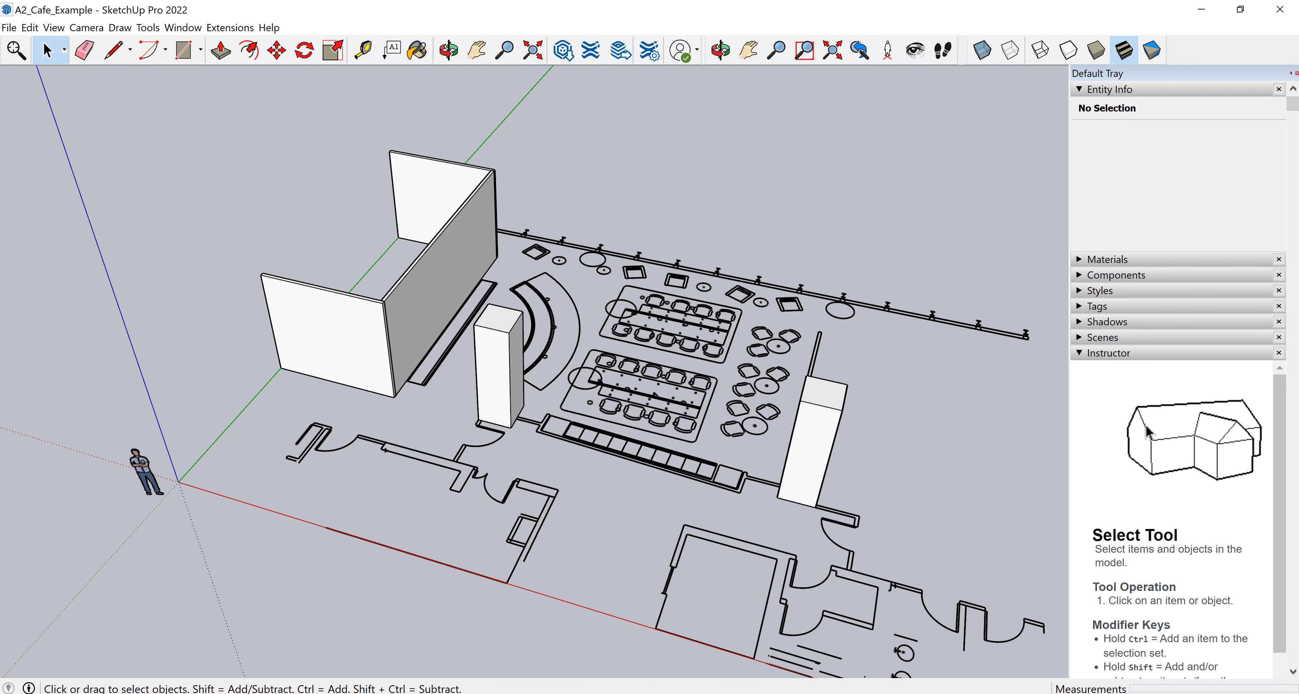
middle_drag(535, 394, 771, 346)
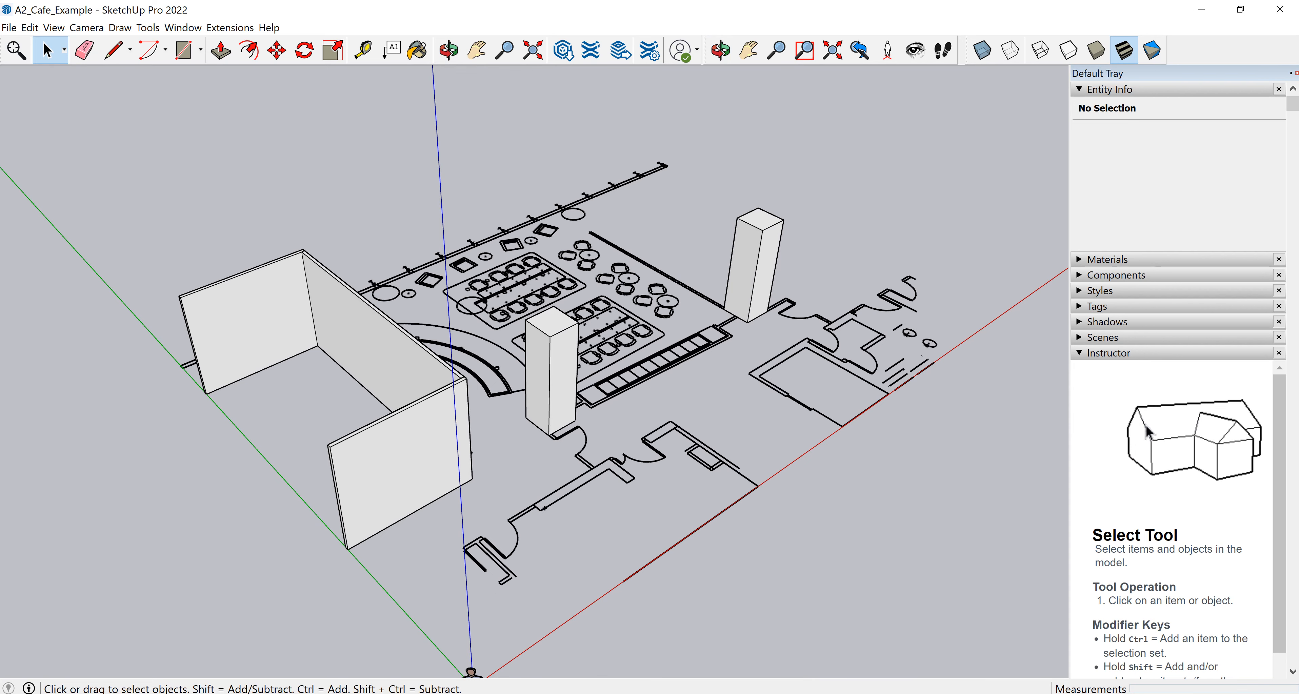
click(184, 50)
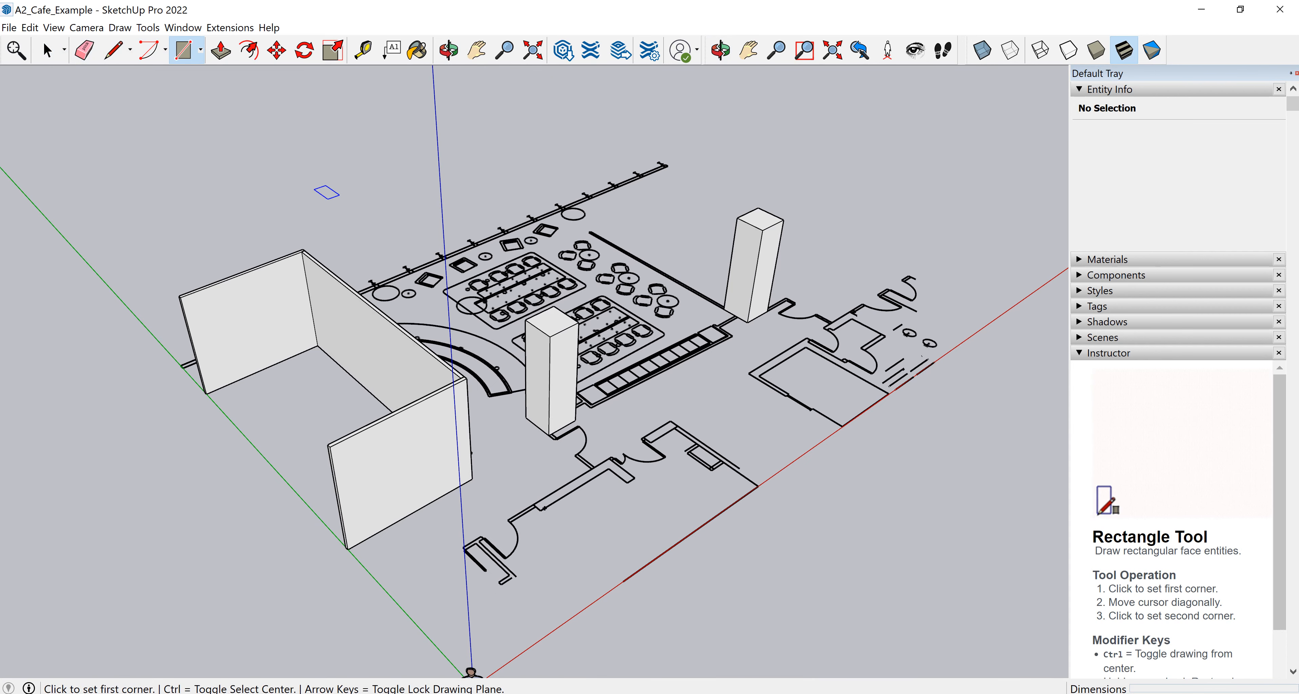
middle_drag(523, 401, 519, 386)
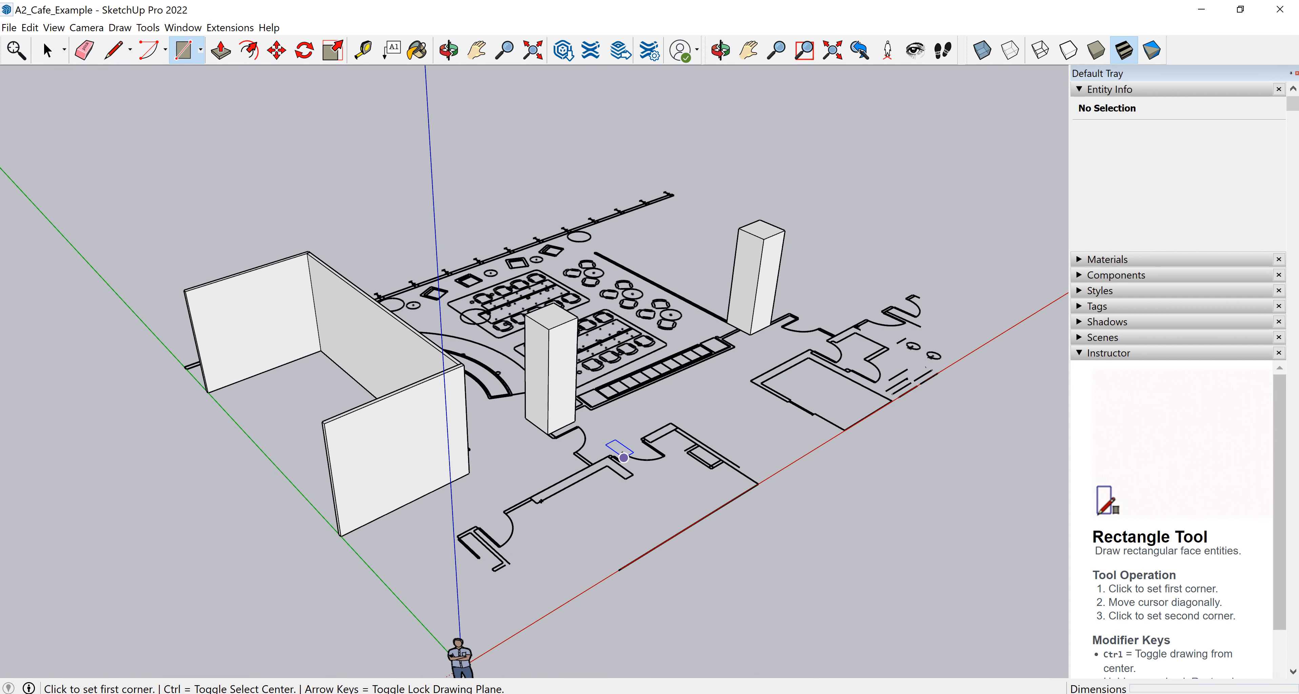
shift+middle_drag(678, 457, 564, 402)
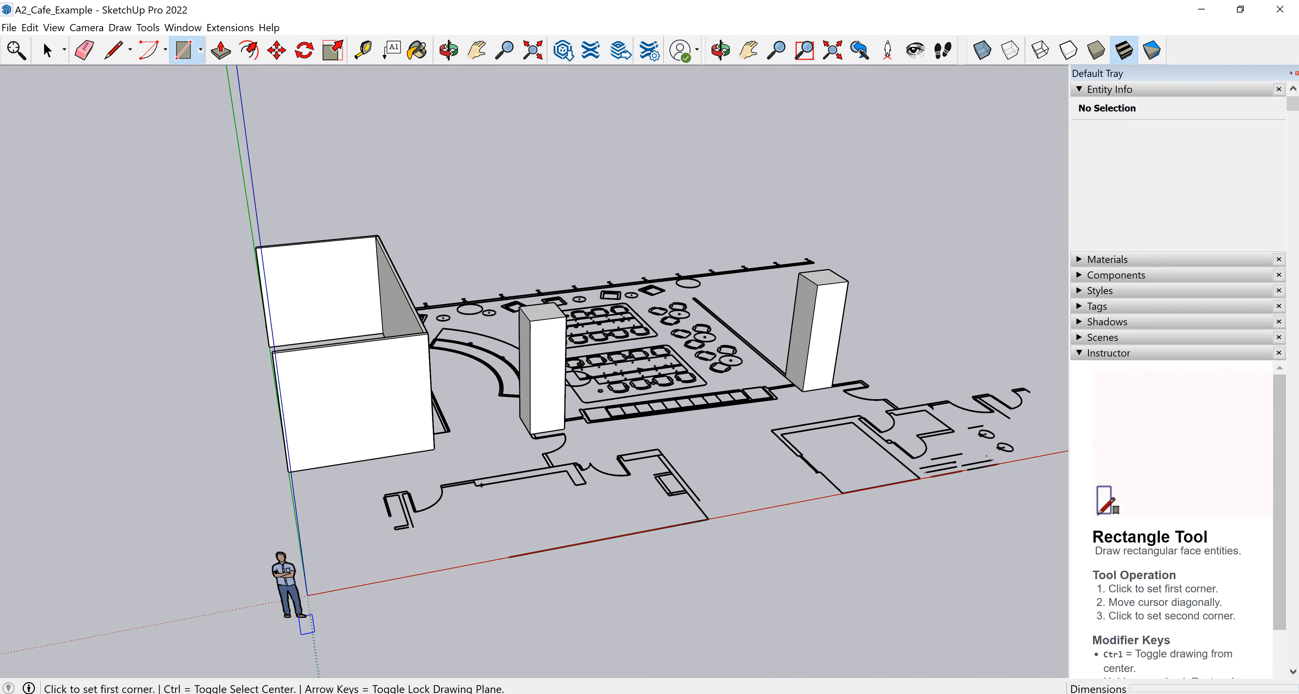
click(307, 596)
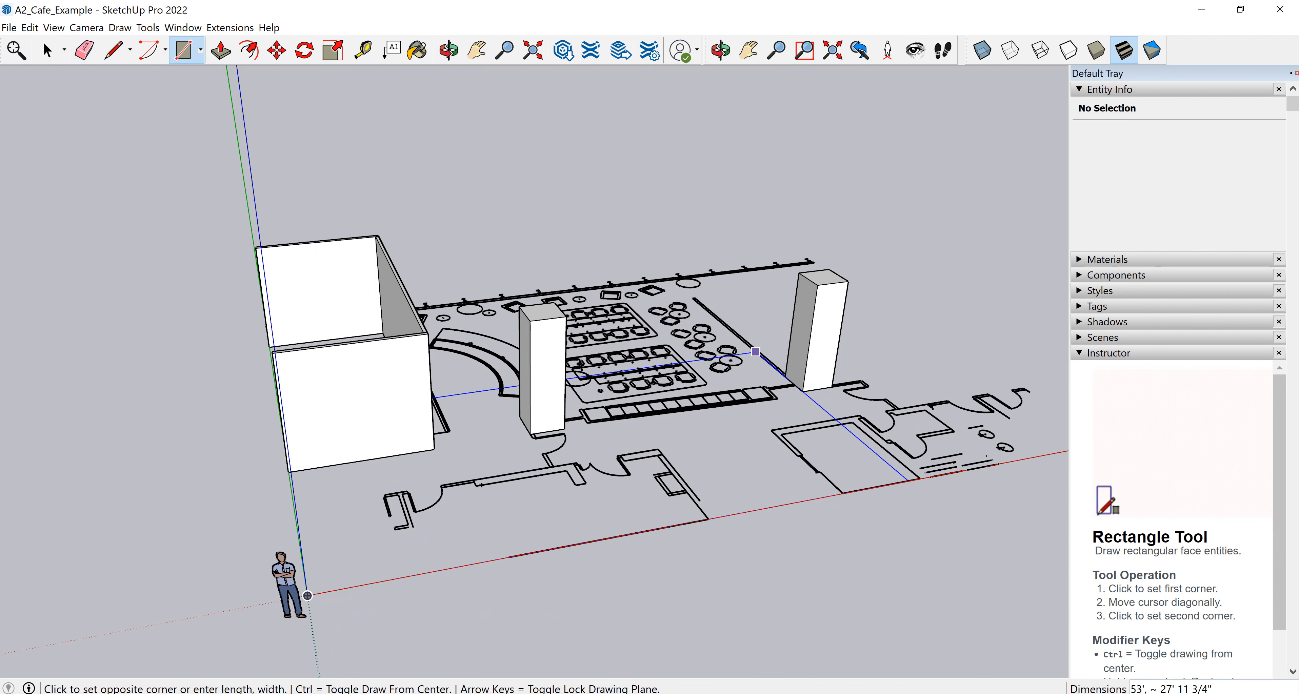
shift+middle_drag(307, 596, 420, 540)
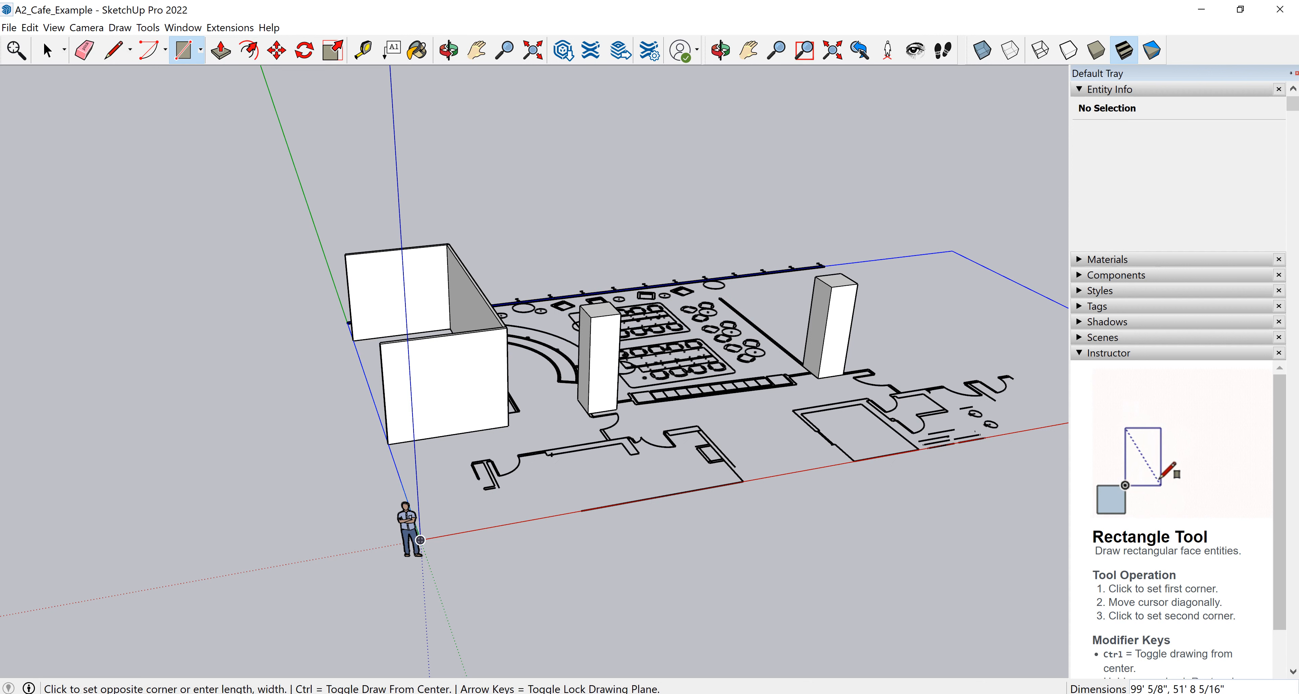
click(420, 541)
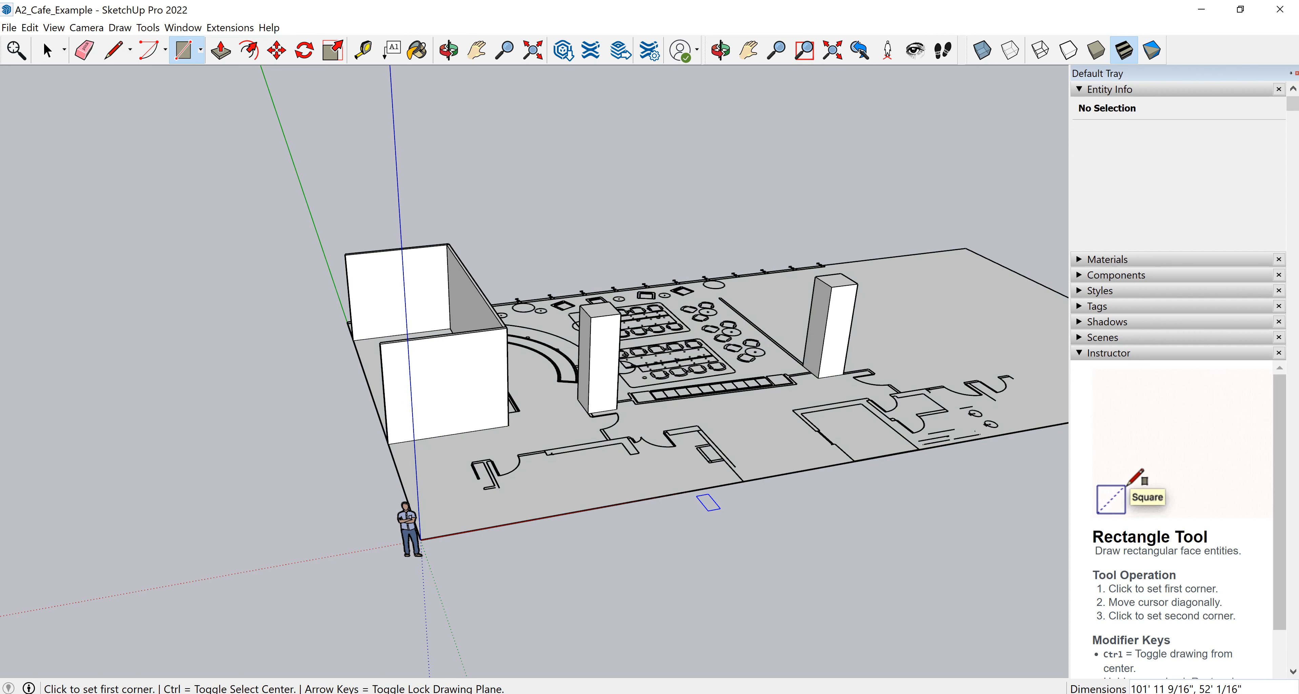
Push/pull the floor rectangle downward 1' to form the floor slab.
middle_drag(750, 523, 621, 407)
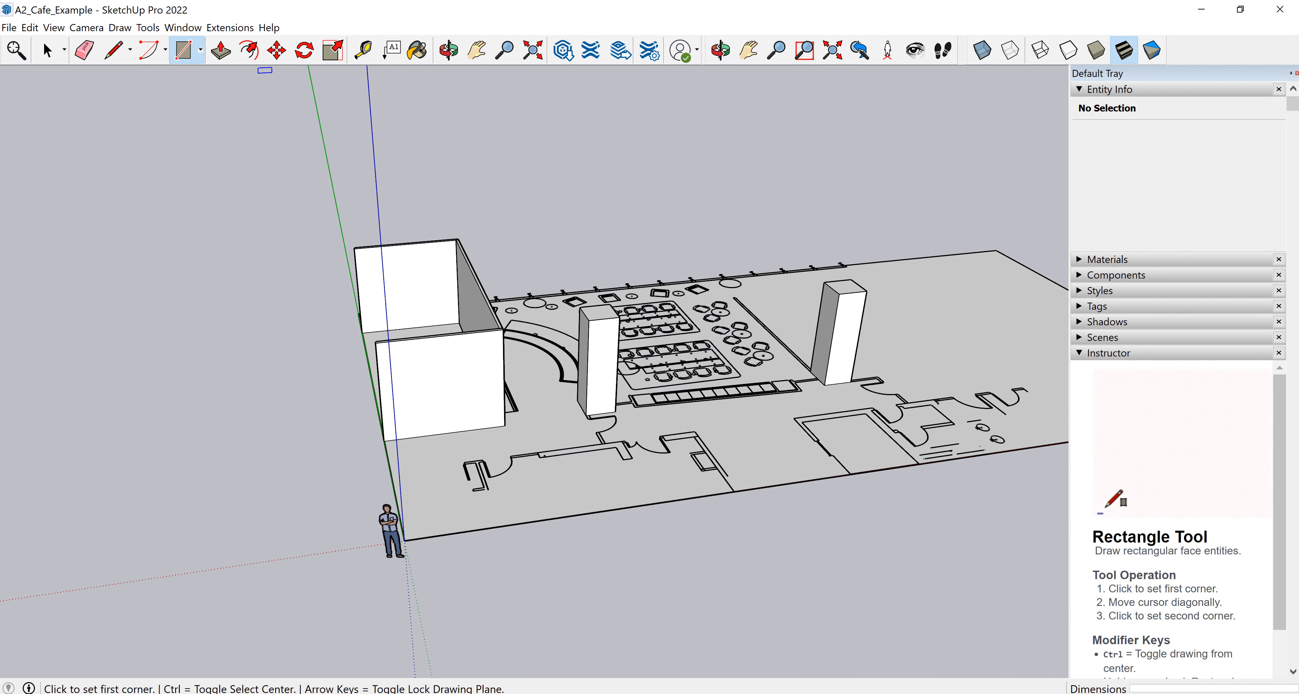
click(220, 50)
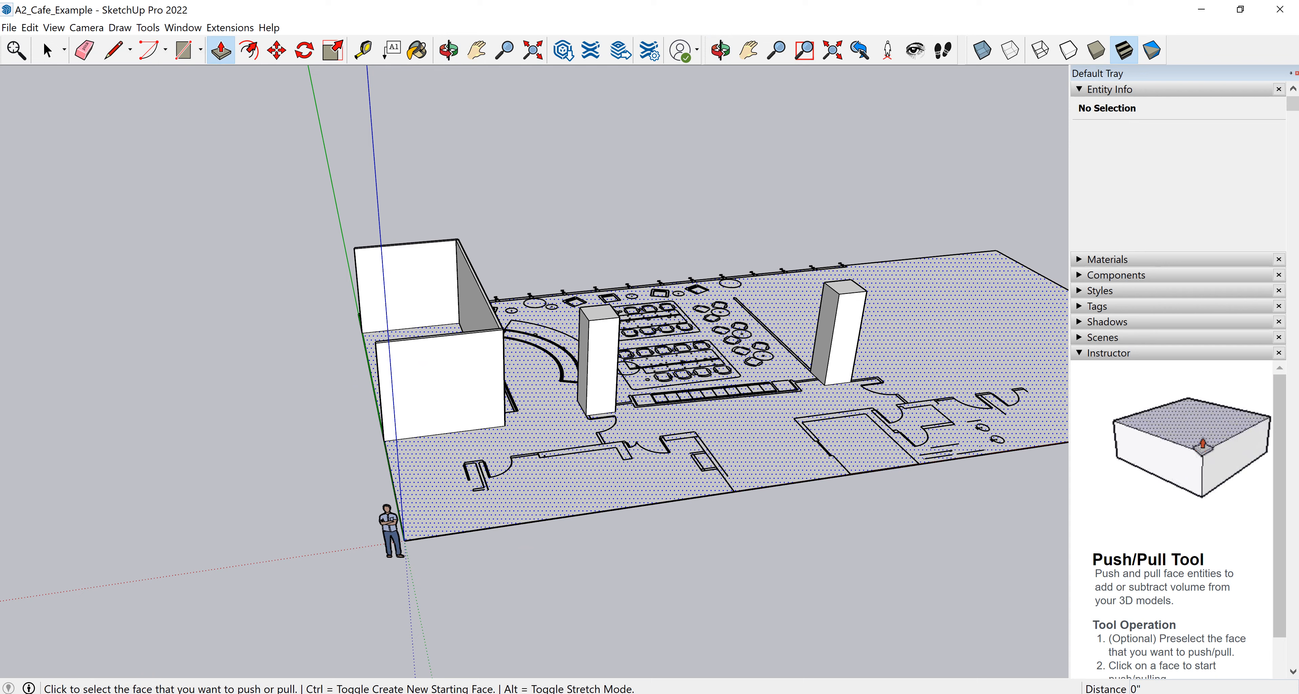
click(605, 484)
click(608, 542)
text(1')
key(Return)
Inspect the new floor slab and columns from below and above.
middle_drag(607, 542, 529, 303)
middle_drag(565, 374, 542, 338)
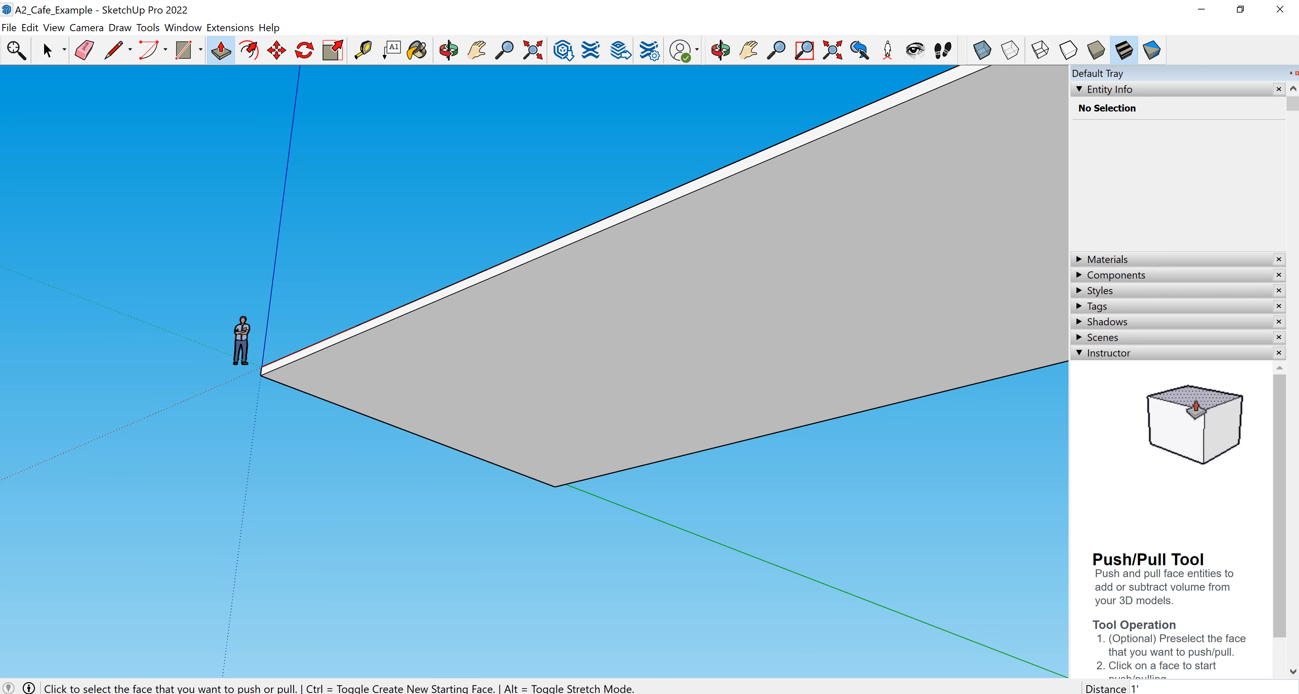
middle_drag(605, 313, 630, 499)
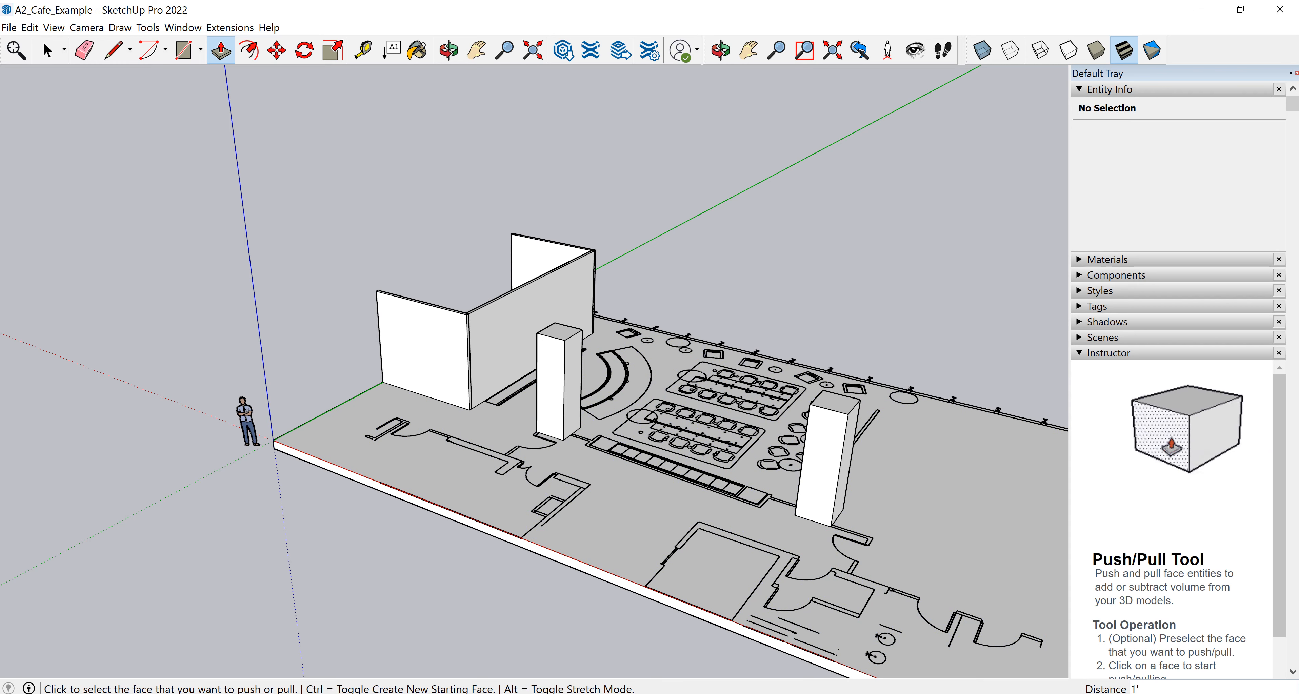
middle_drag(706, 484, 787, 427)
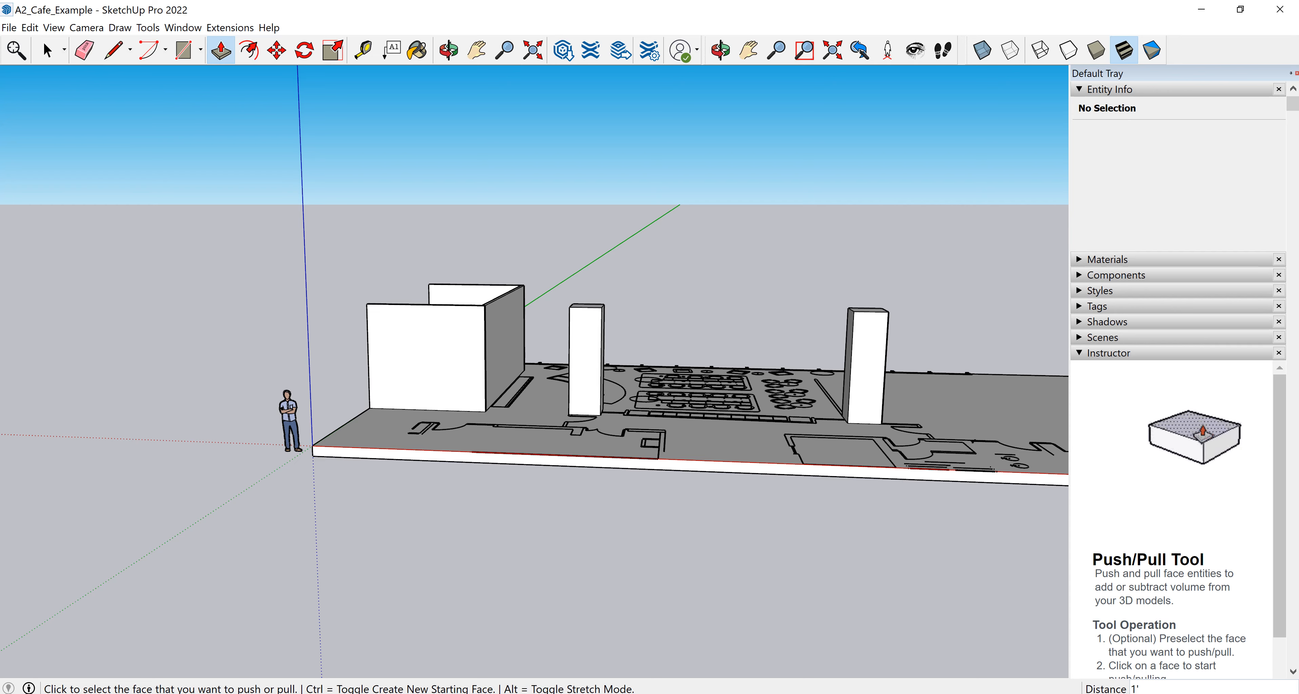
middle_drag(534, 323, 644, 396)
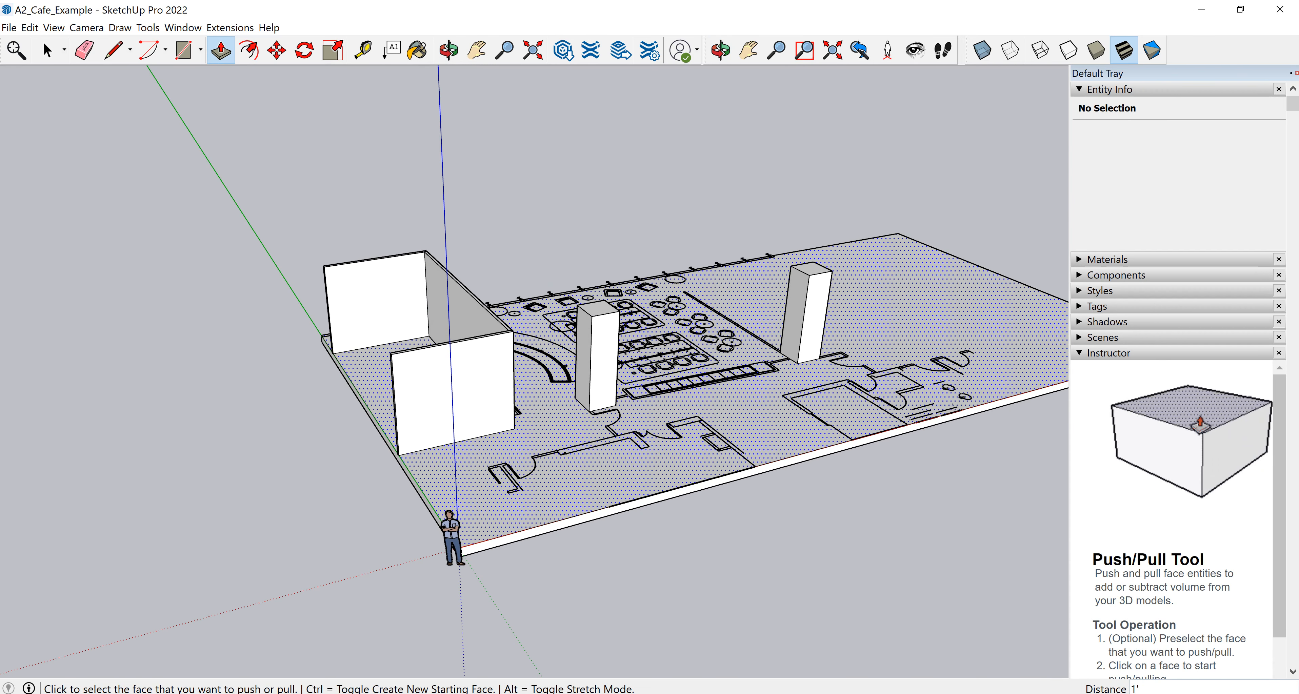
scroll(747, 384, up, 2)
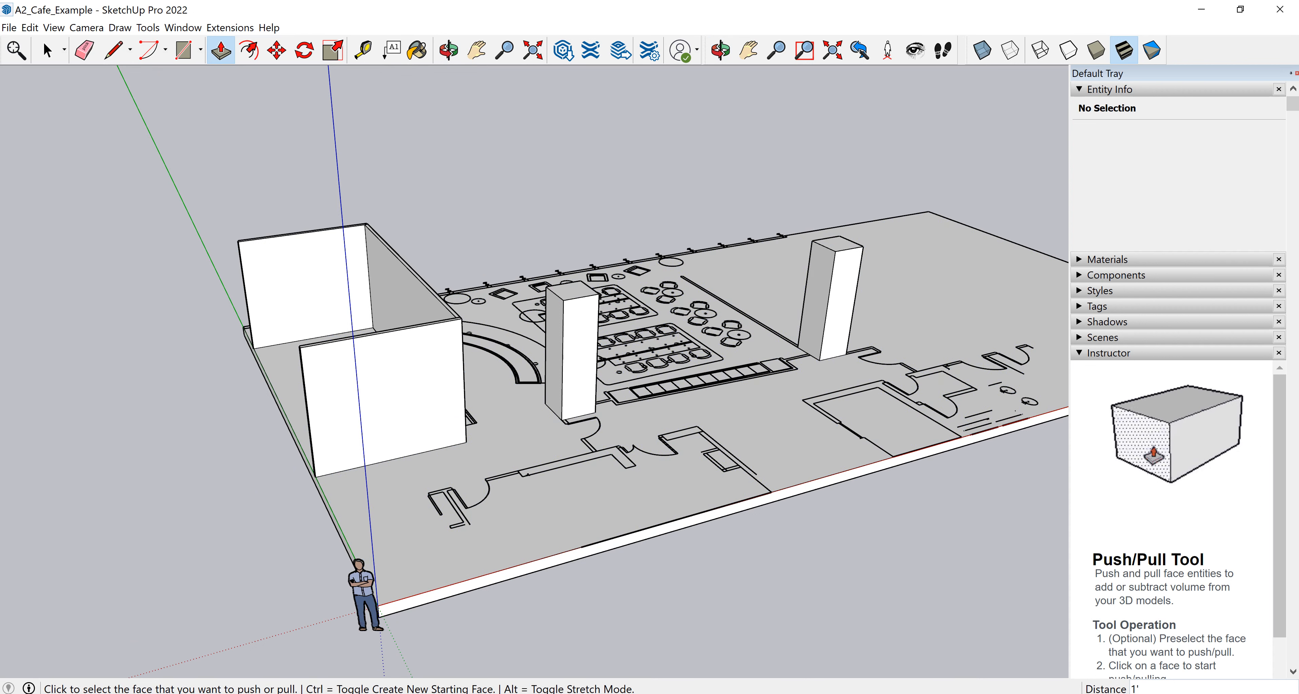